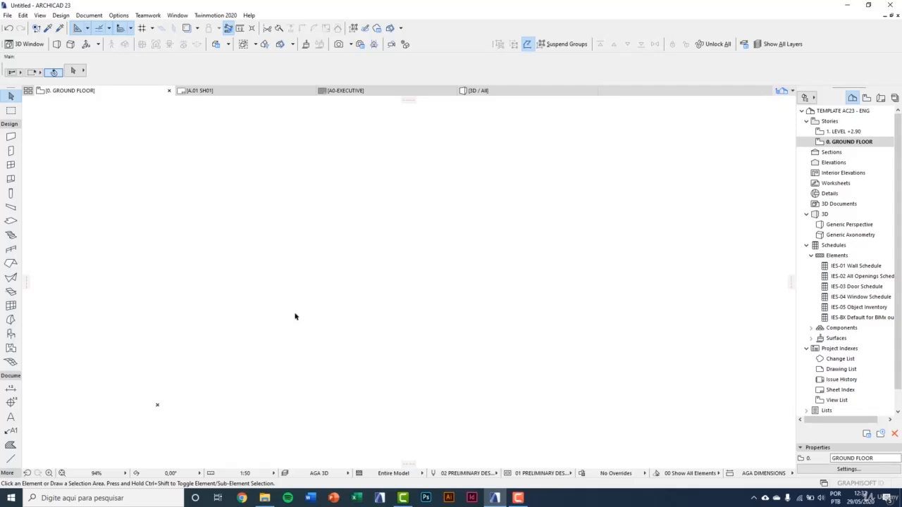
Activate the Wall tool, view its geometry methods and open the wall default settings
click(11, 137)
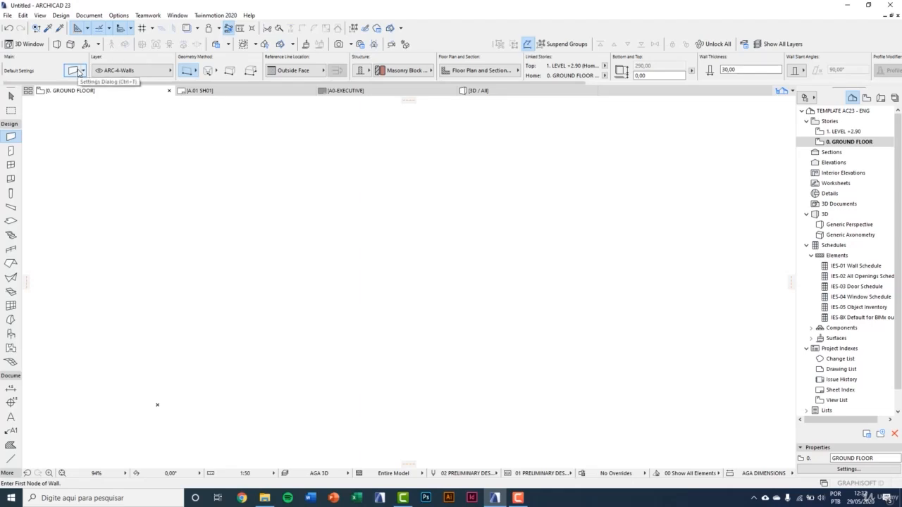
click(196, 73)
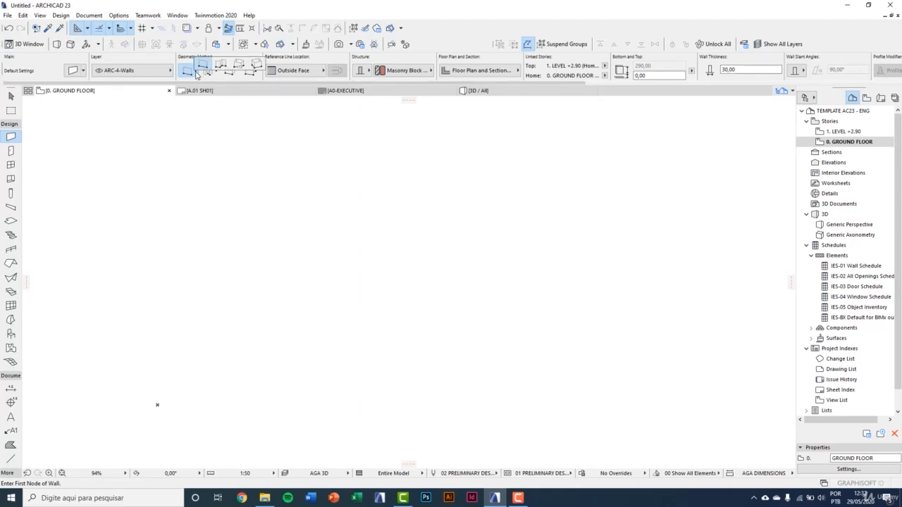
click(197, 73)
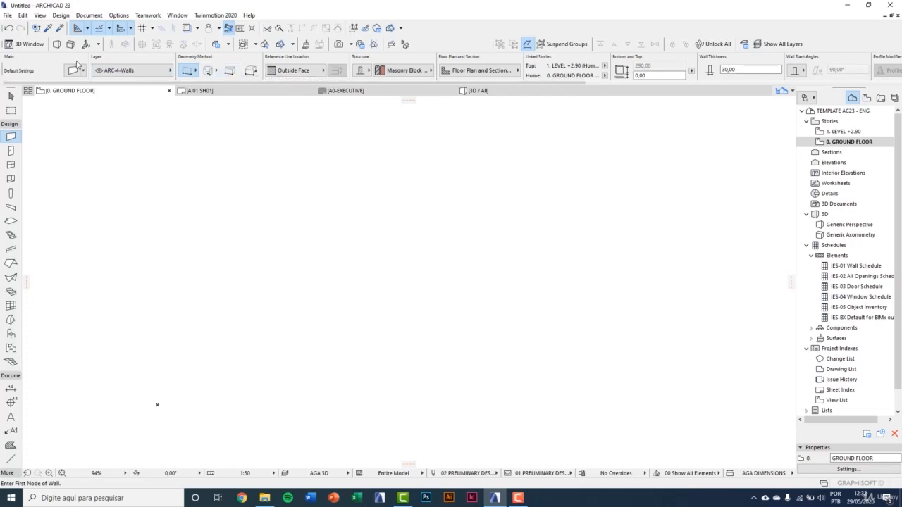
click(75, 74)
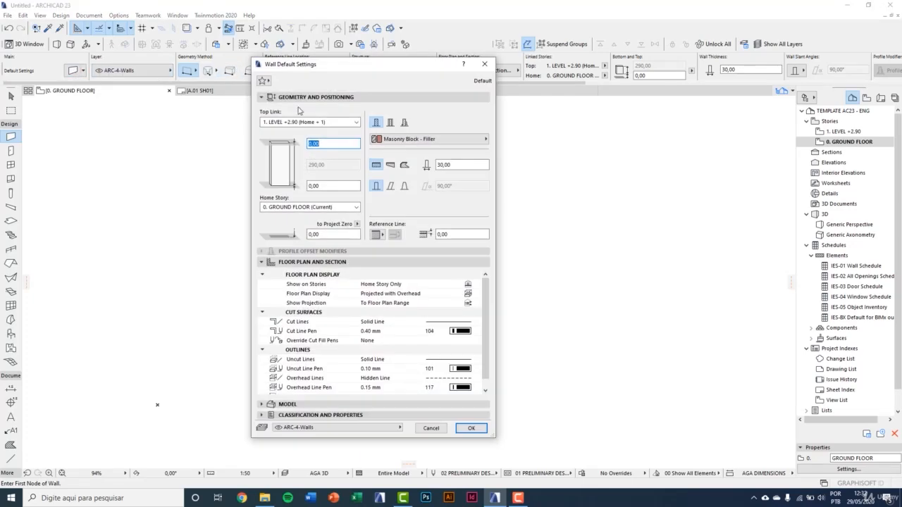
drag(316, 70, 326, 85)
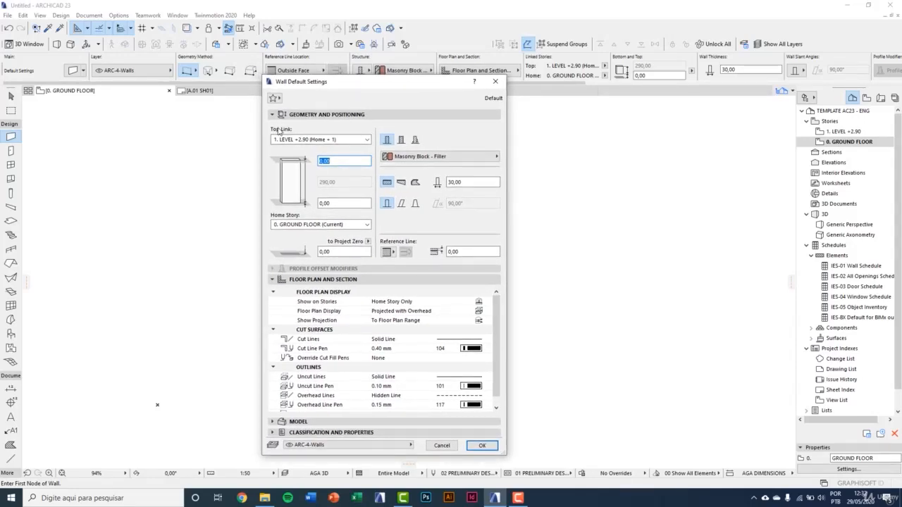
Link the default wall's top to 1. LEVEL +2.90 and set its top offset to -10
click(358, 141)
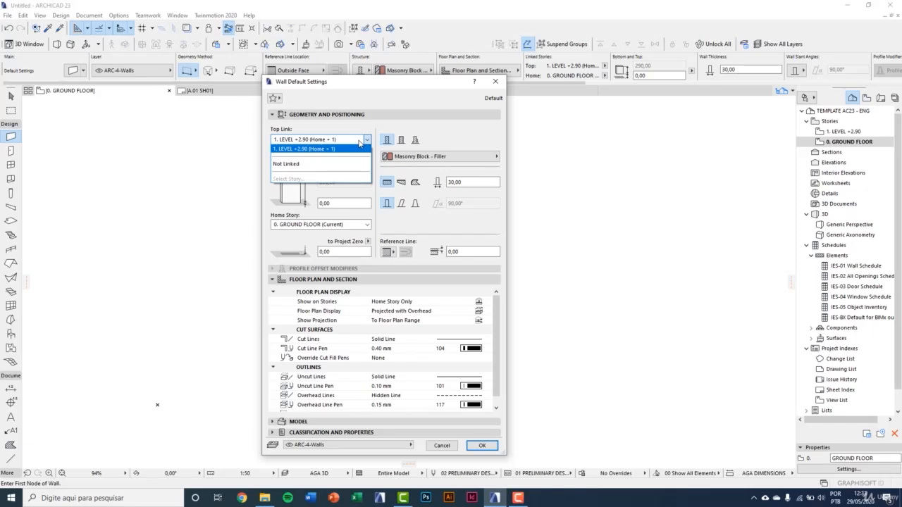
click(348, 148)
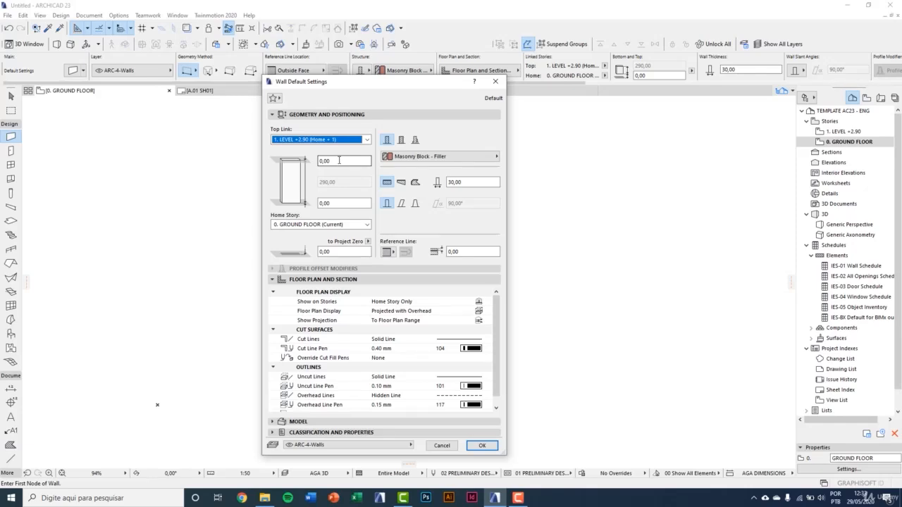
click(337, 161)
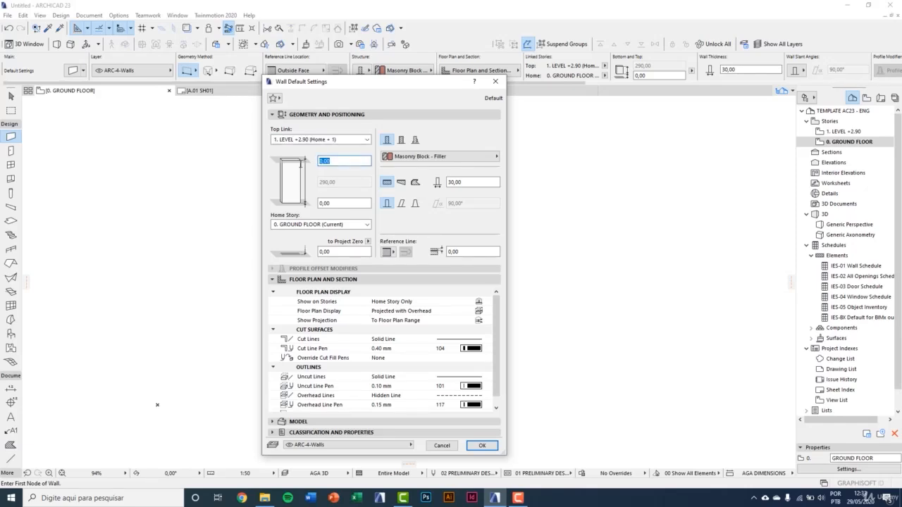
text(-10)
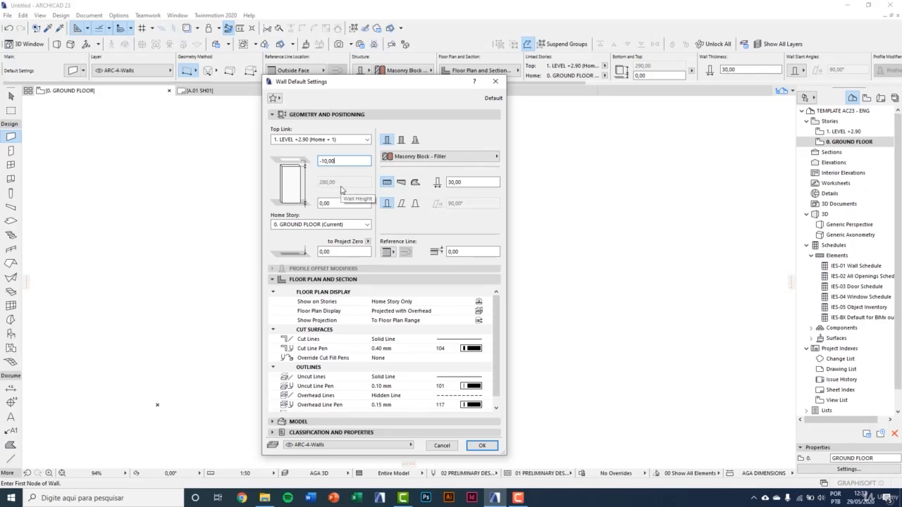
Set the default wall's top link to Not Linked and its height to 300
click(338, 140)
click(314, 168)
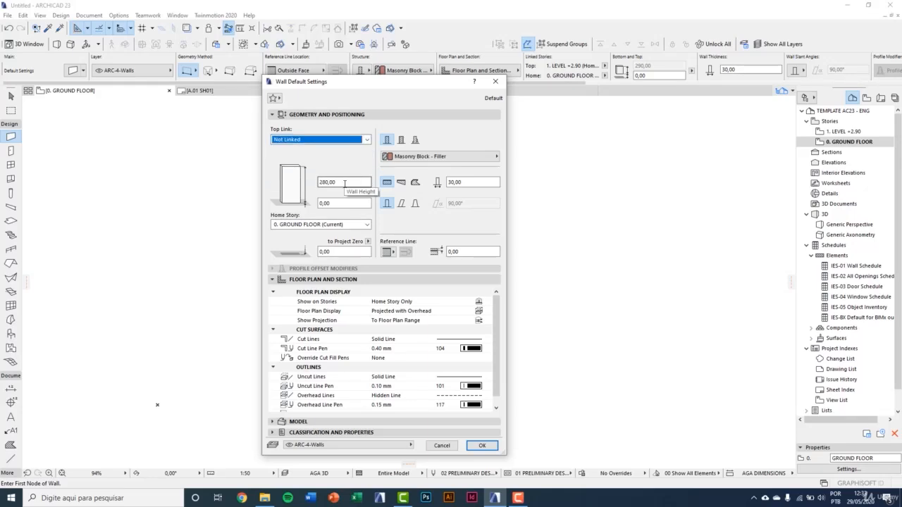
drag(333, 203, 320, 181)
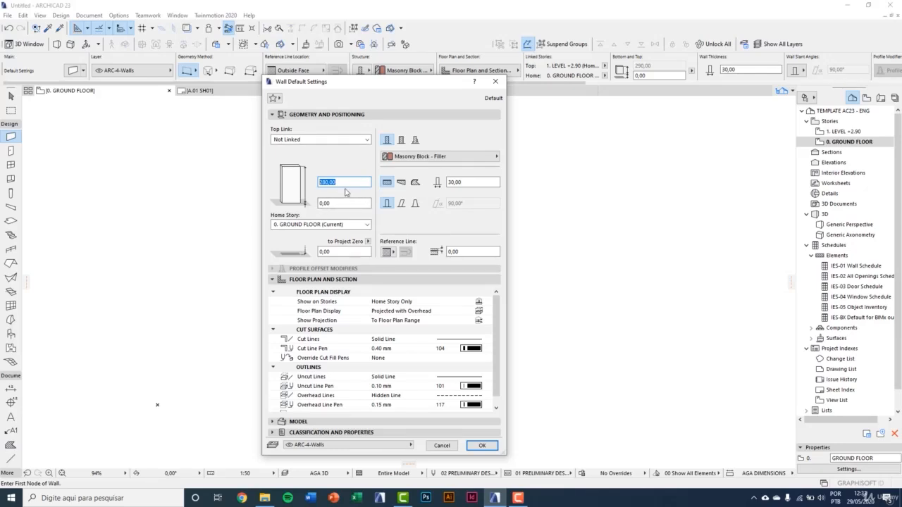
text(300,00)
Review the bottom offset, home story and elevation to project zero, keeping 0. GROUND FLOOR as the home story
click(327, 203)
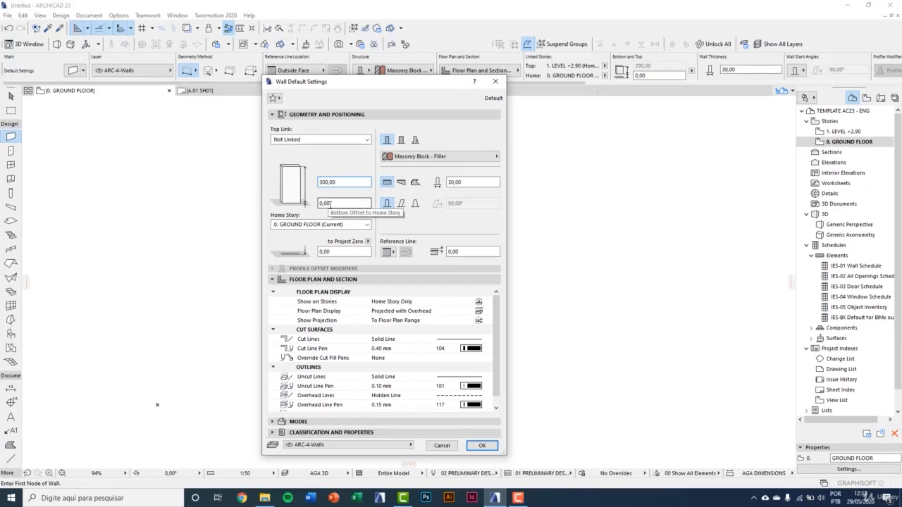
click(329, 203)
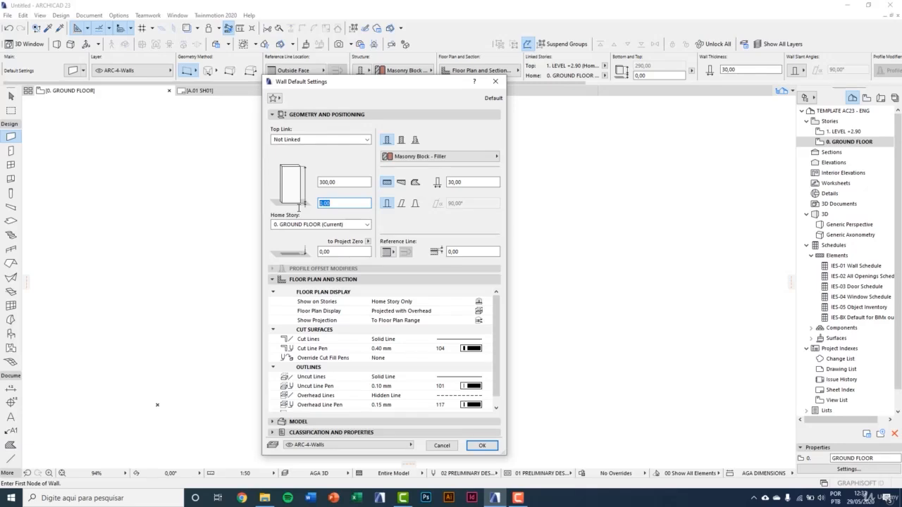
click(313, 225)
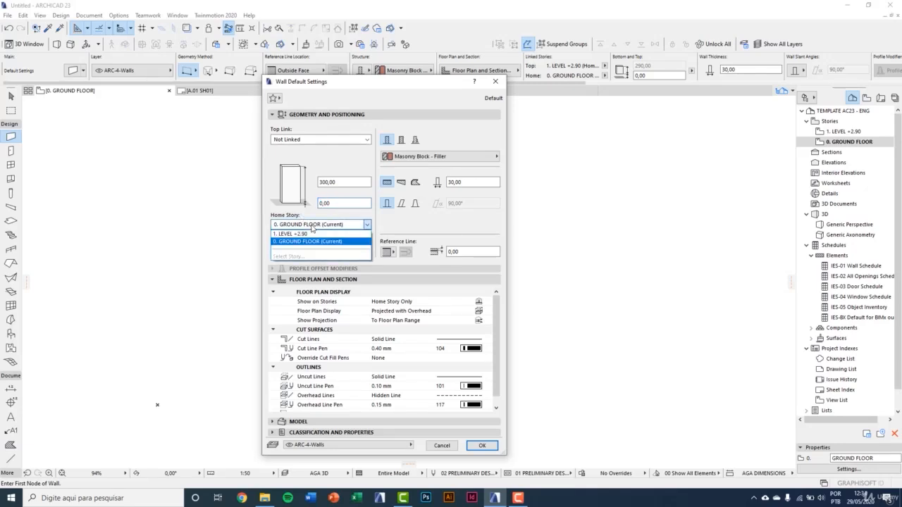
click(313, 241)
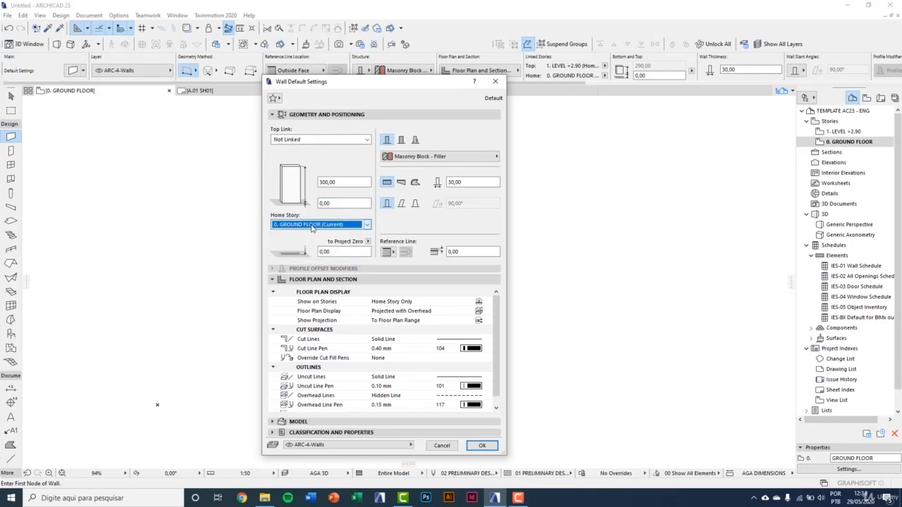
key(Tab)
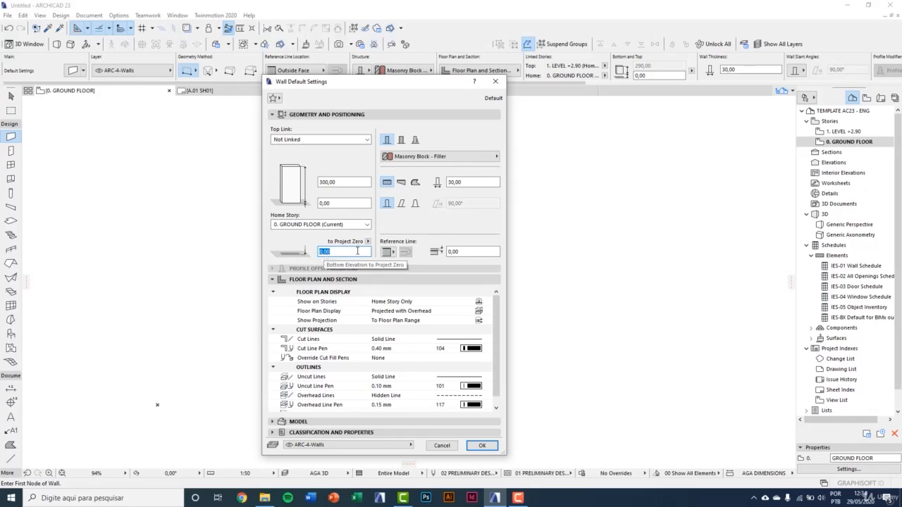
click(358, 251)
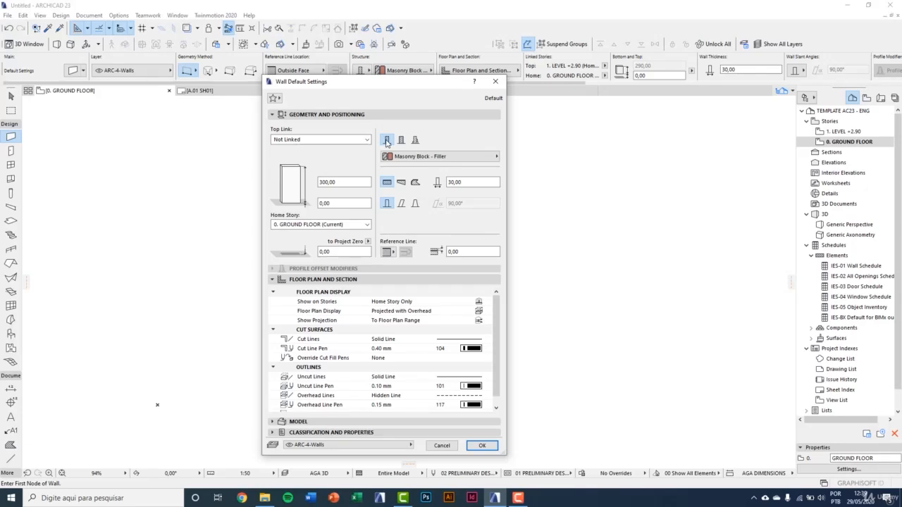
Try the composite and complex profile wall structures, browse their available types, and return to the basic structure
click(401, 141)
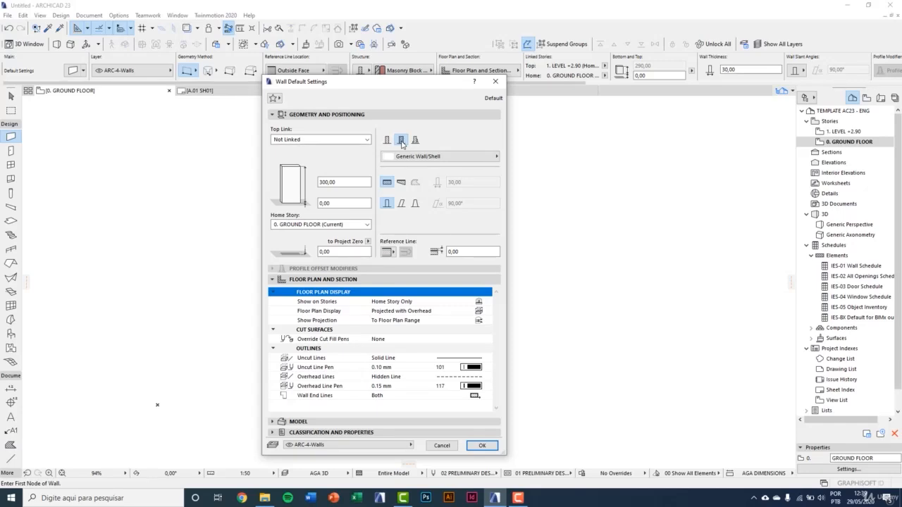
click(415, 156)
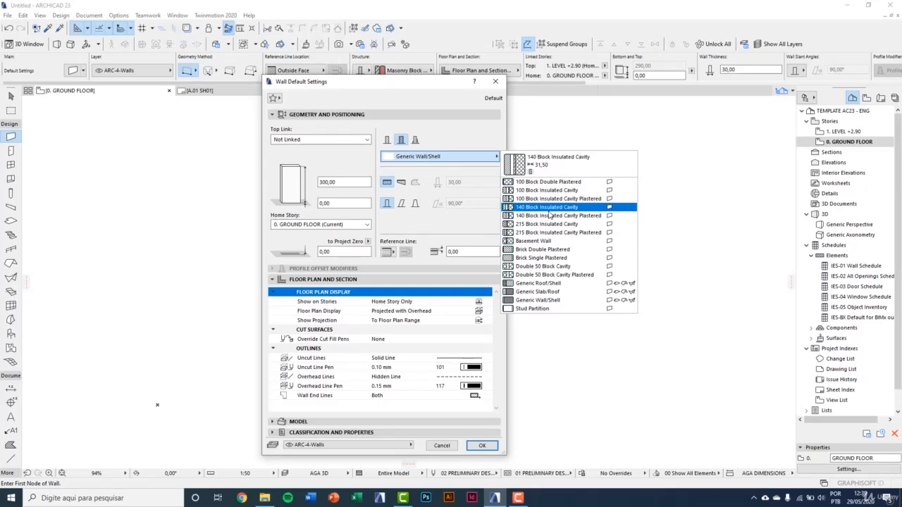
click(460, 161)
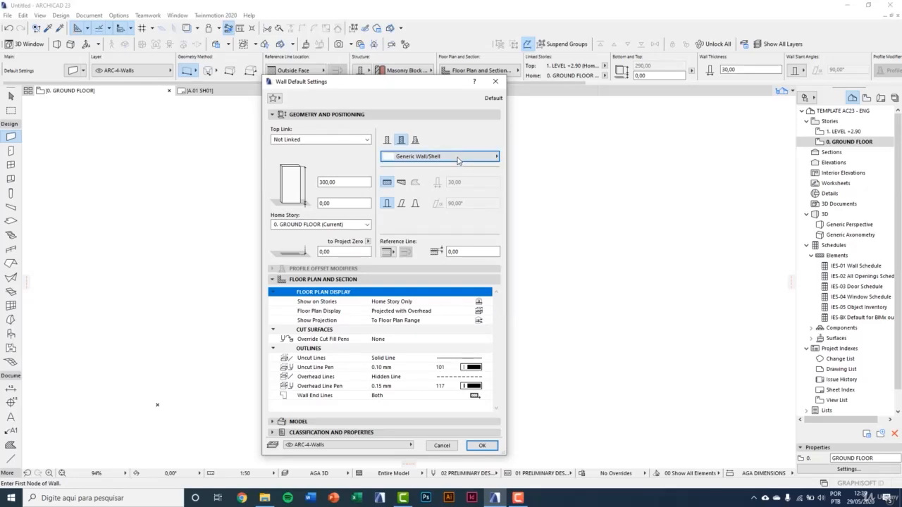
click(415, 140)
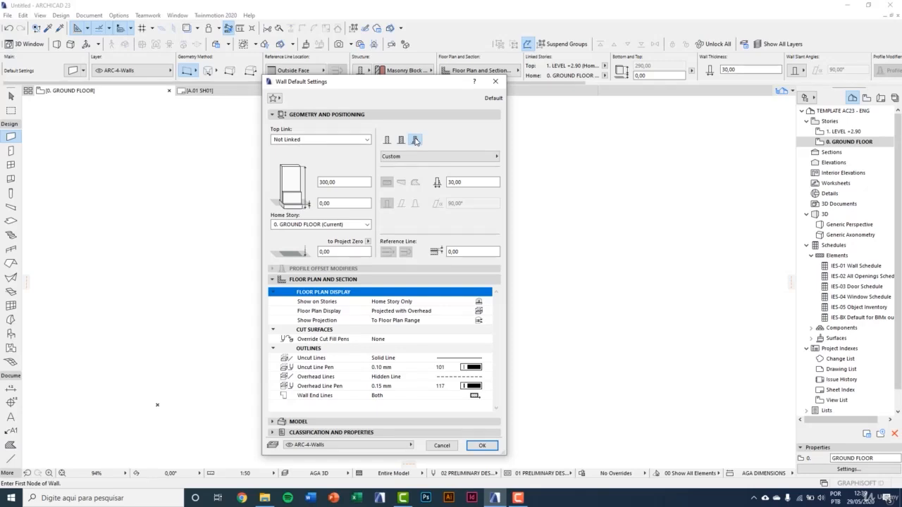
click(424, 159)
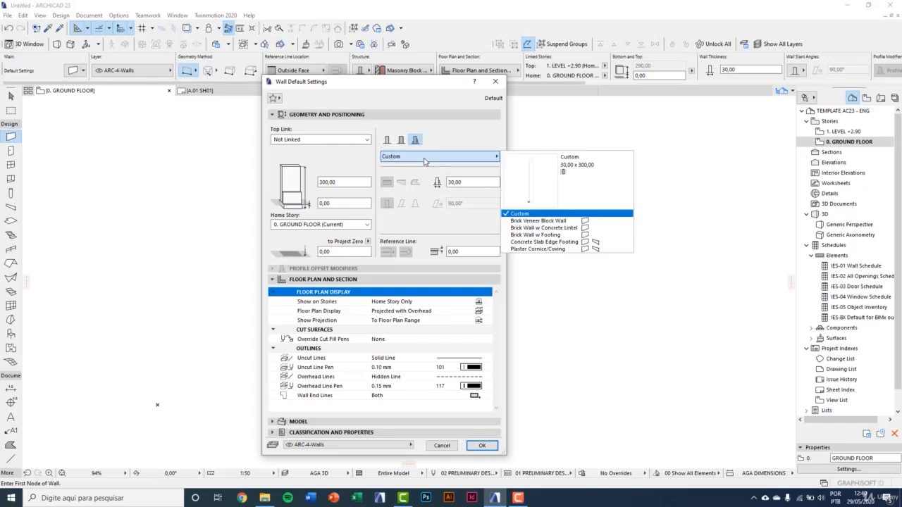
click(425, 159)
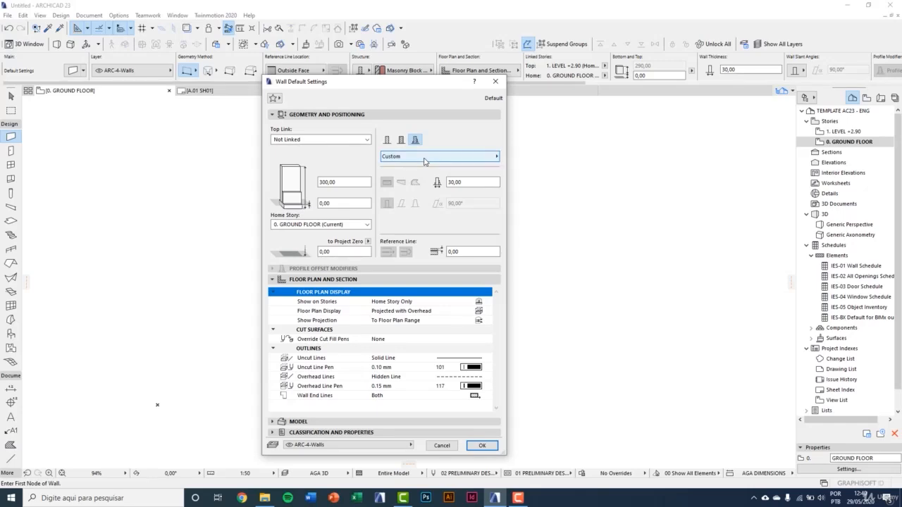
click(386, 141)
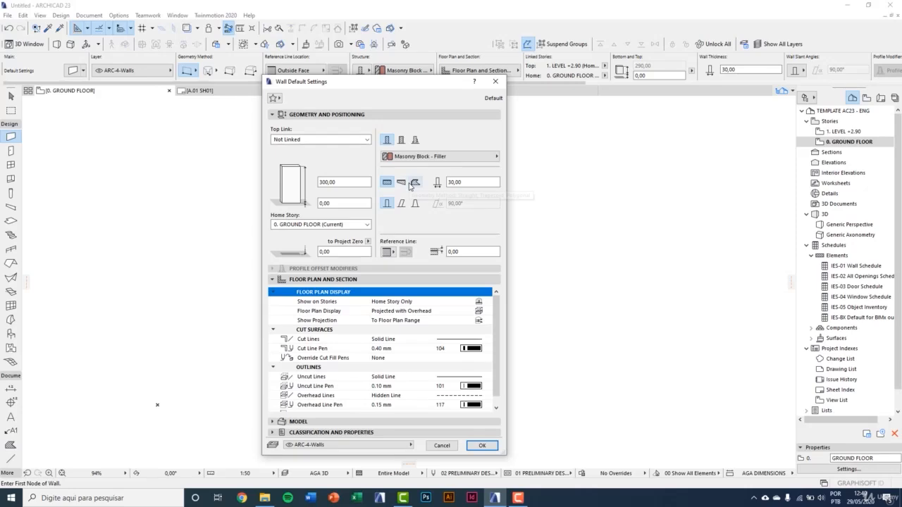
Try the polygonal and trapezoid wall geometries, inspect their thickness settings, and return to the straight geometry
click(456, 183)
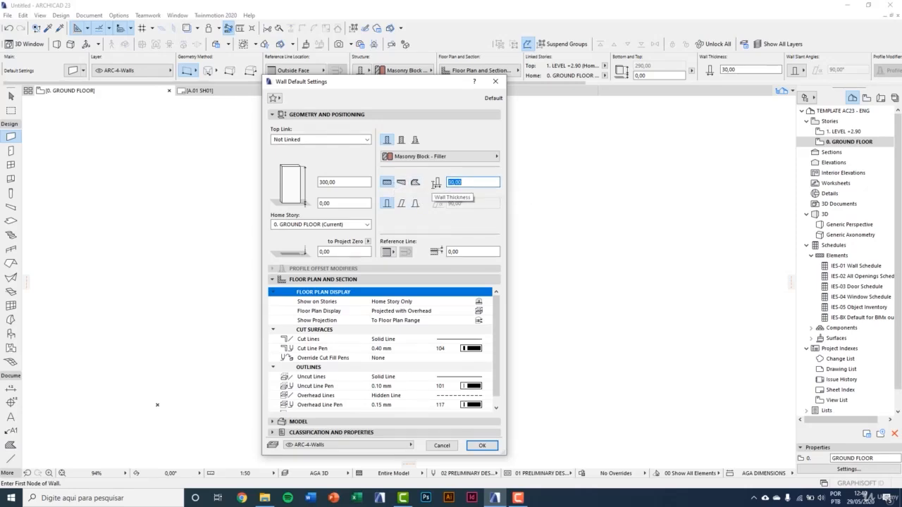
click(401, 182)
click(415, 183)
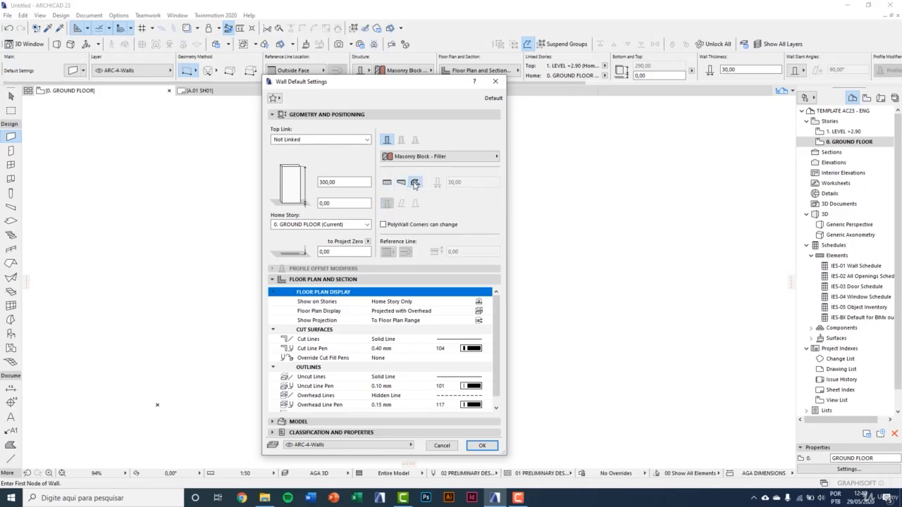
click(401, 182)
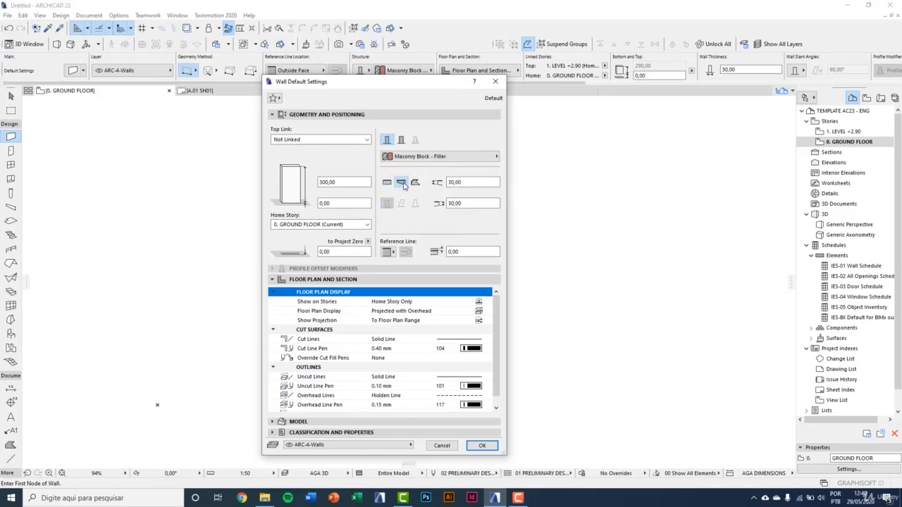
click(467, 182)
click(471, 203)
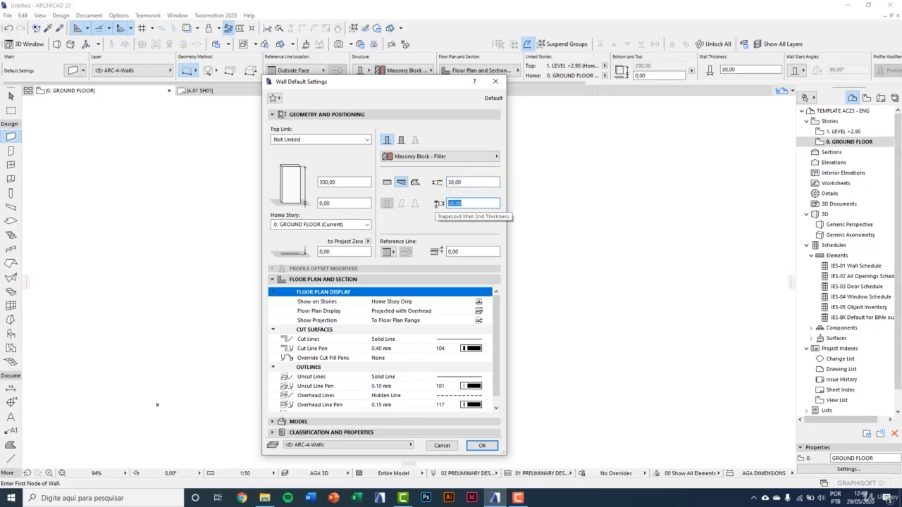
click(387, 183)
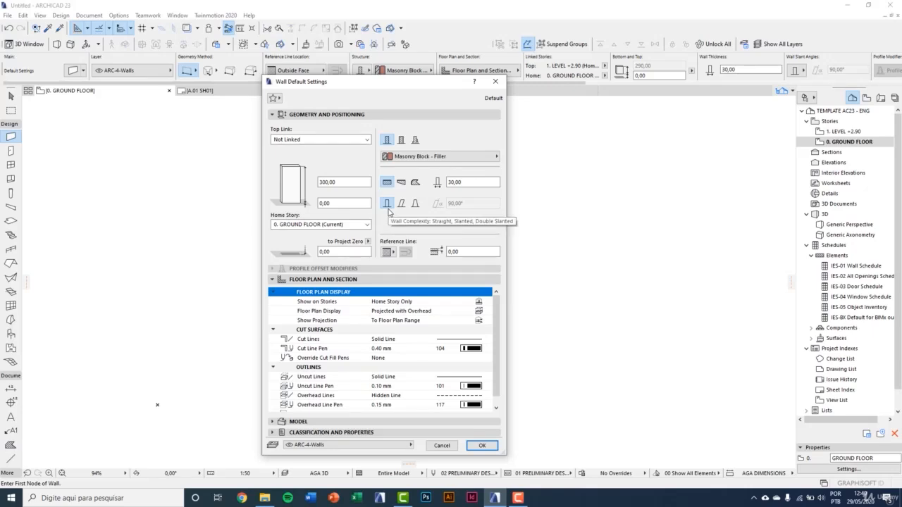
Try the slanted and double slanted wall complexities and return to the straight one
click(400, 206)
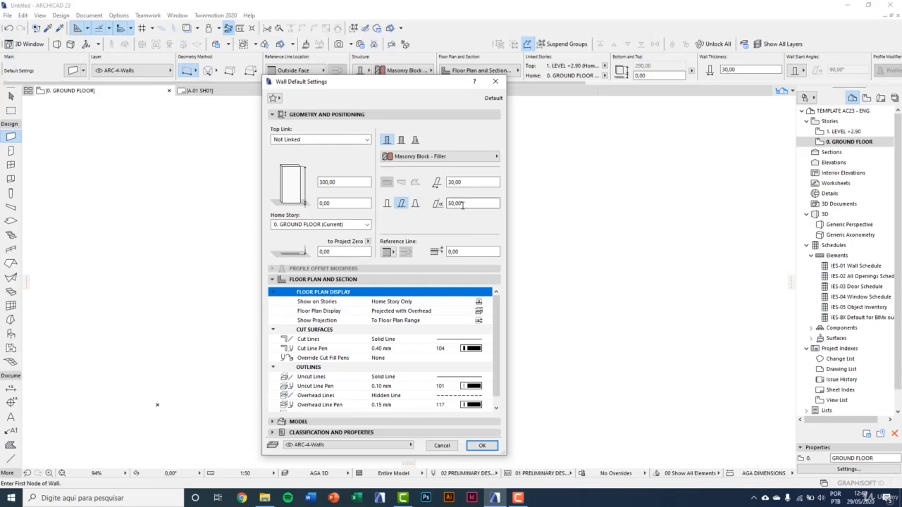
click(416, 204)
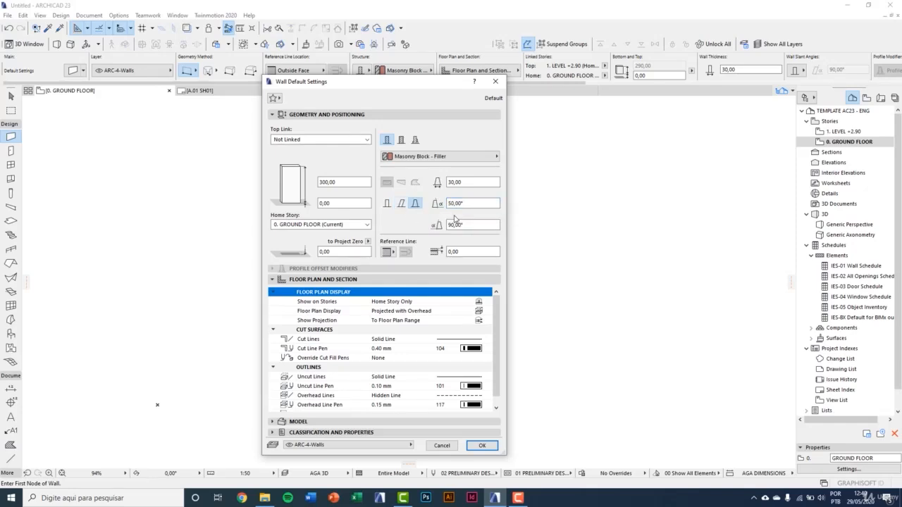
click(402, 204)
click(387, 204)
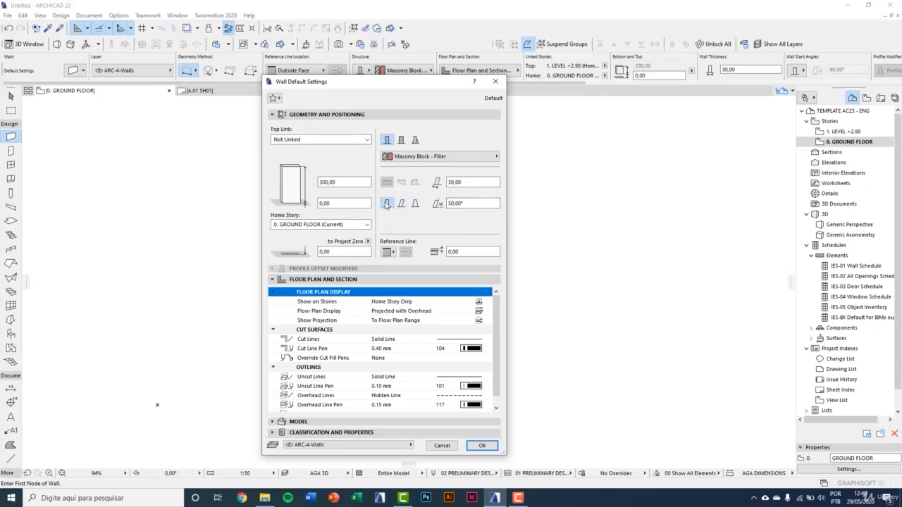
Examine the reference line location options and the reference line offset of the default wall
click(392, 252)
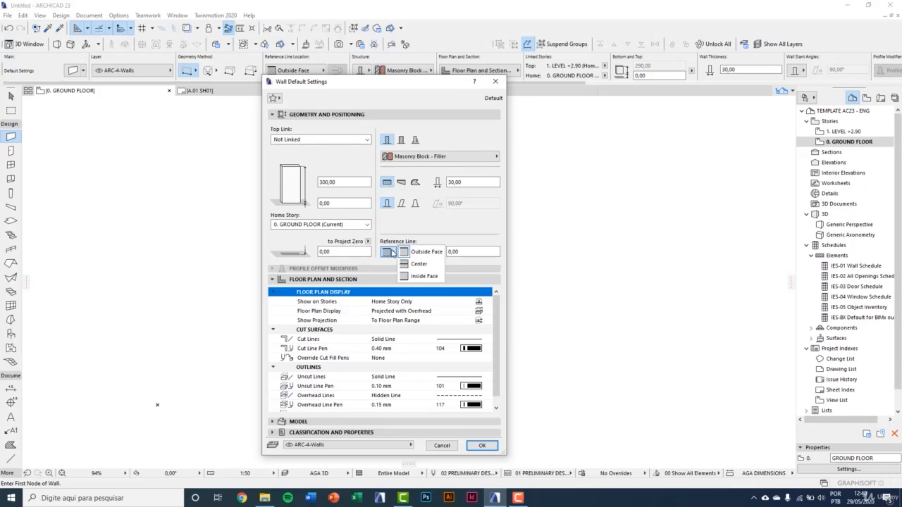
click(392, 251)
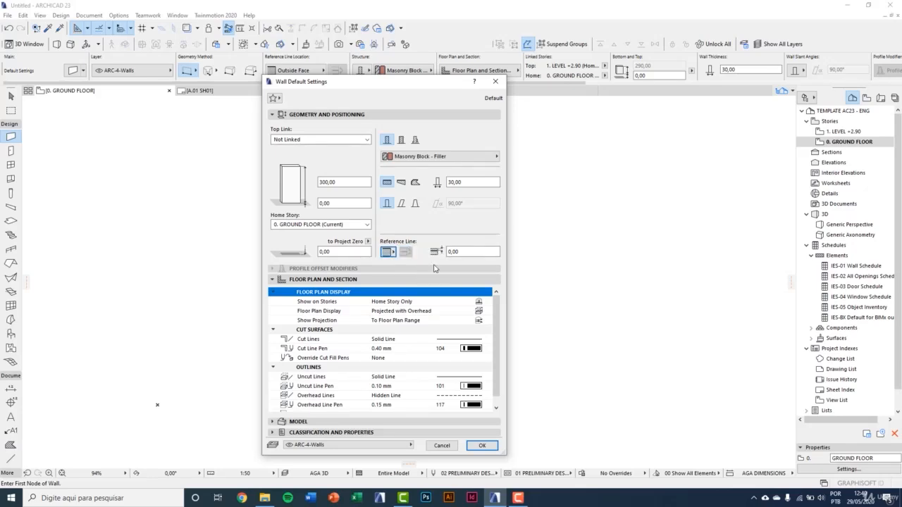
drag(465, 253, 446, 254)
click(471, 252)
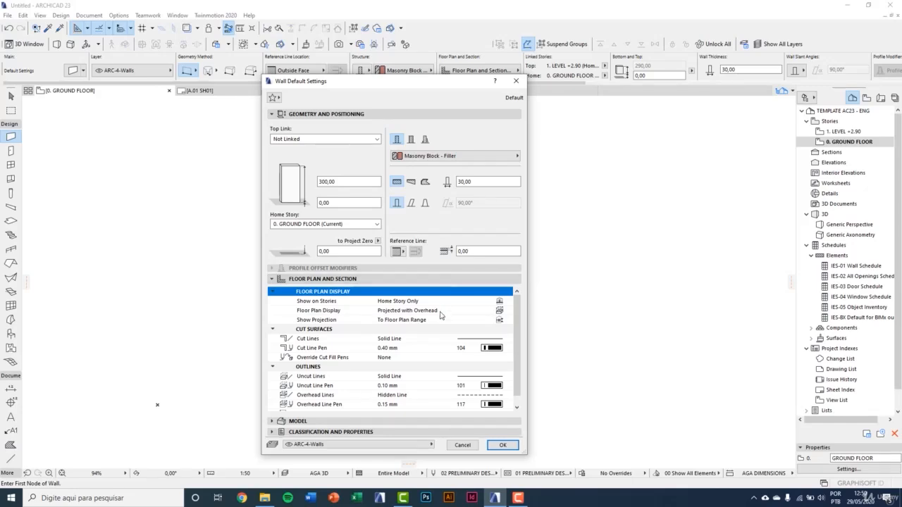
Examine the Show on Stories, Floor Plan Display and Show Projection options of the default wall's floor plan display
click(510, 303)
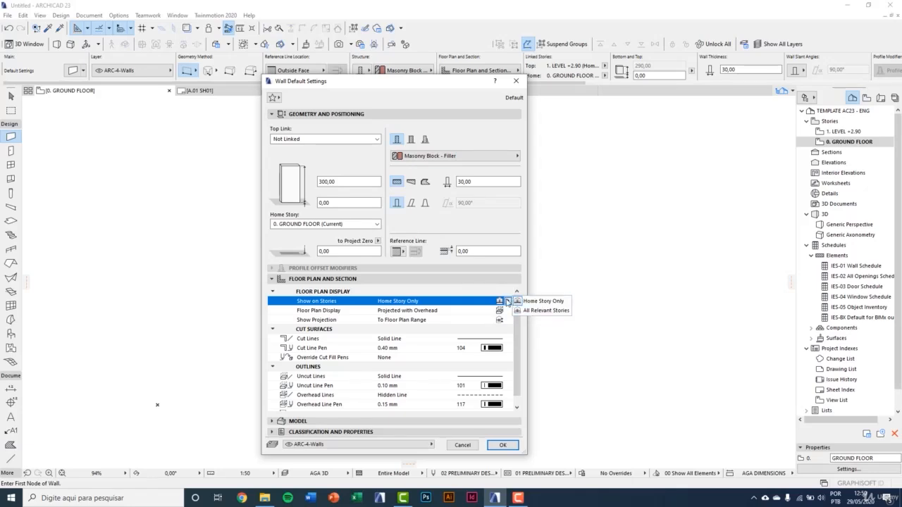
click(467, 311)
click(463, 320)
click(503, 310)
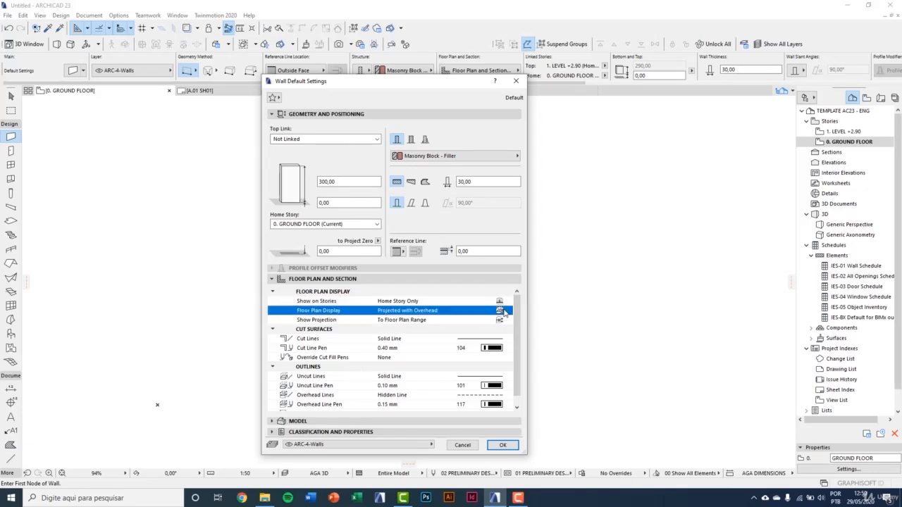
click(504, 311)
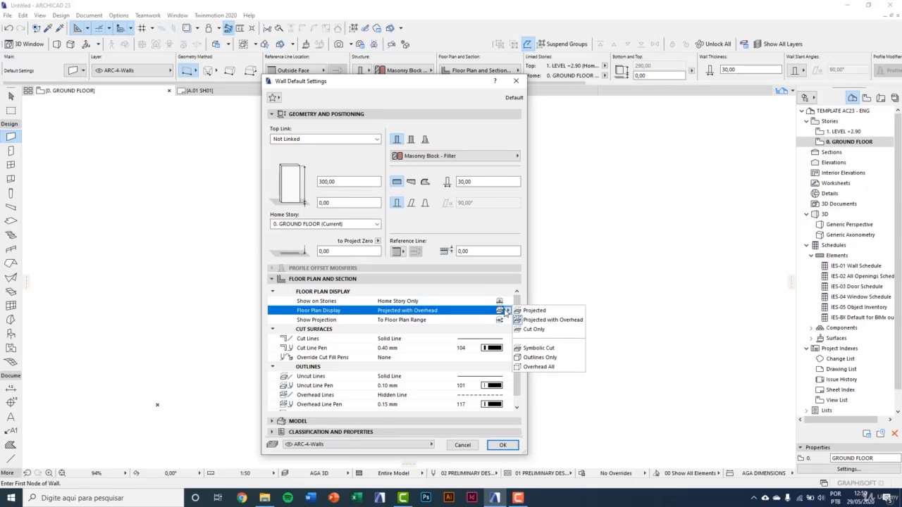
click(507, 311)
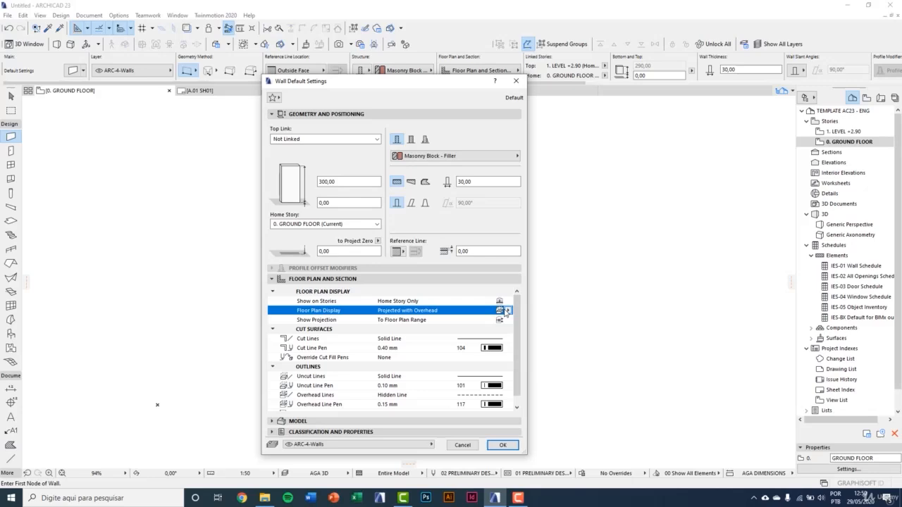
click(507, 320)
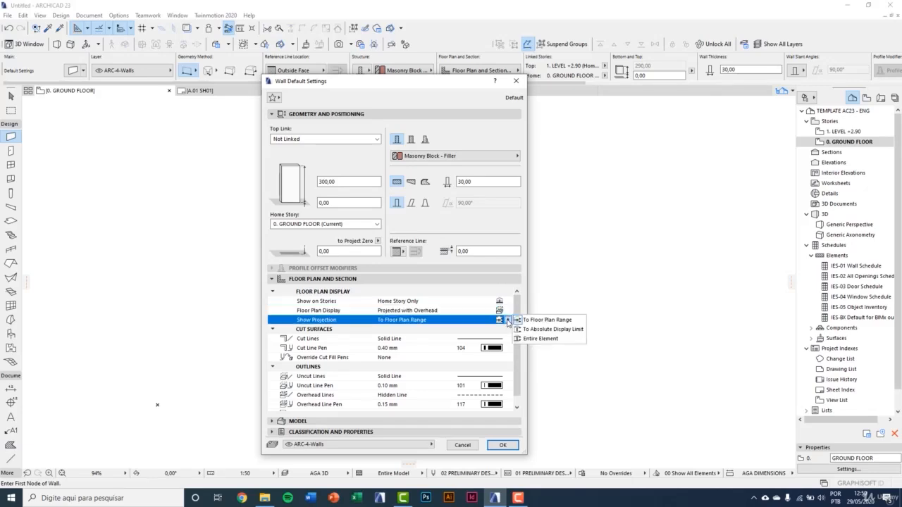
click(507, 321)
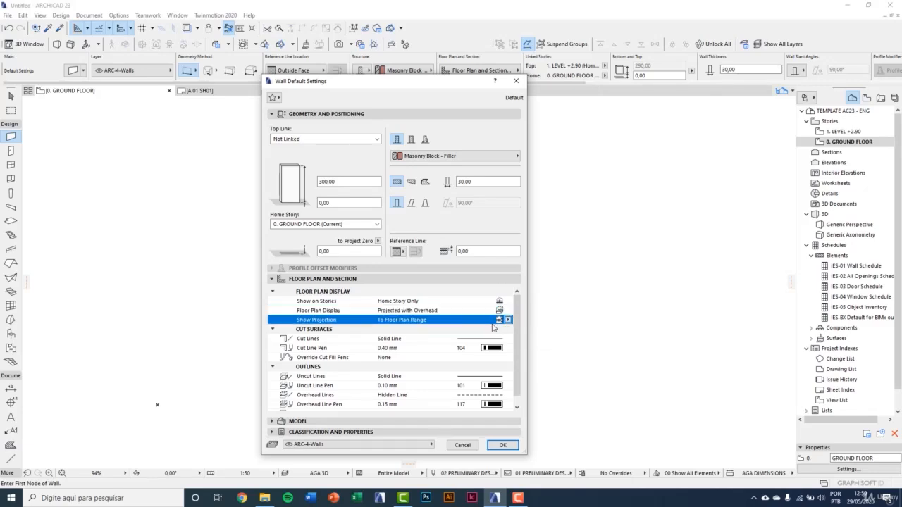
Examine the available cut line types and cut line pens for the default wall's cut surfaces
click(406, 332)
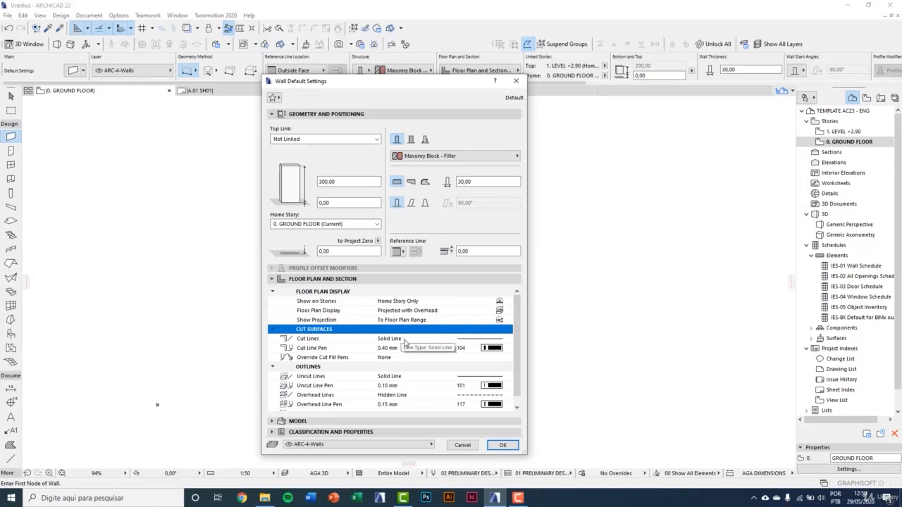
click(508, 339)
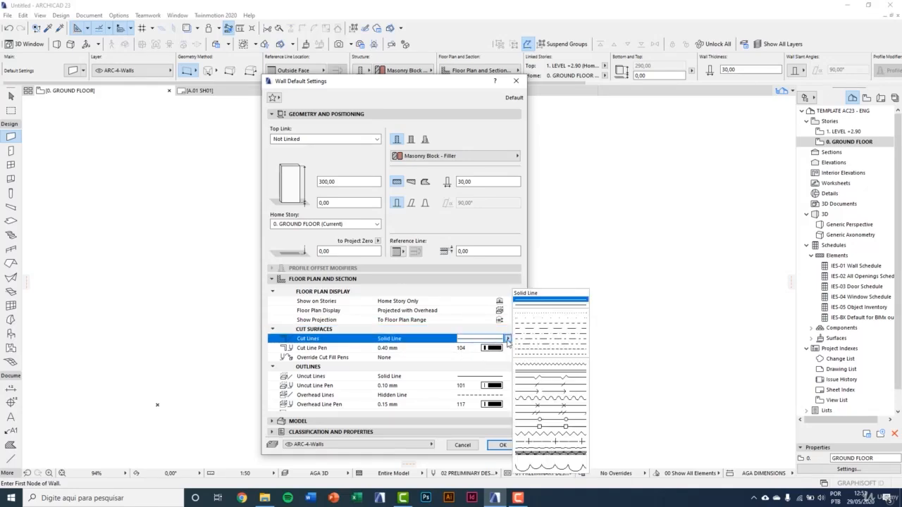
click(508, 340)
click(508, 340)
click(506, 349)
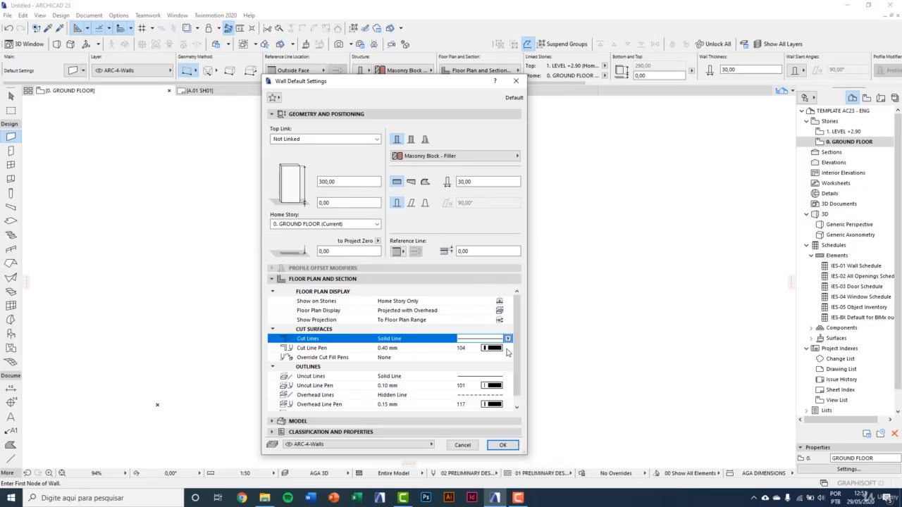
click(507, 349)
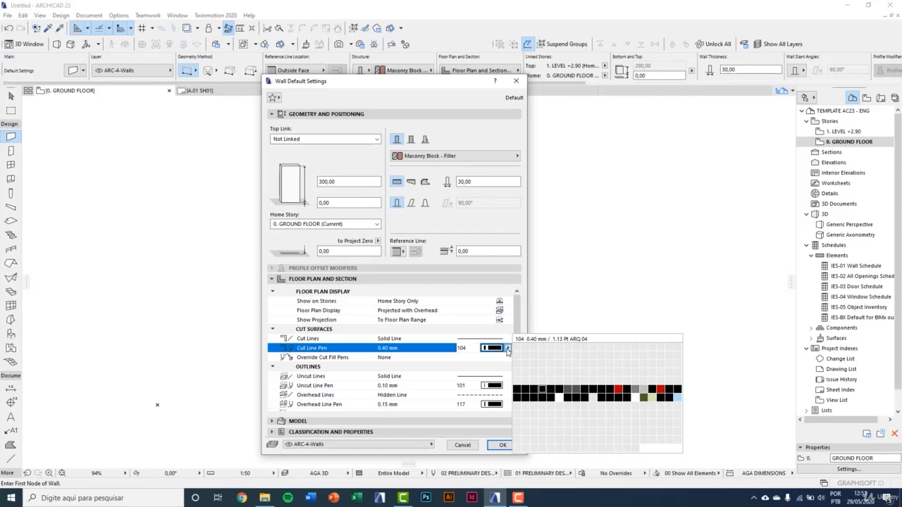
click(507, 350)
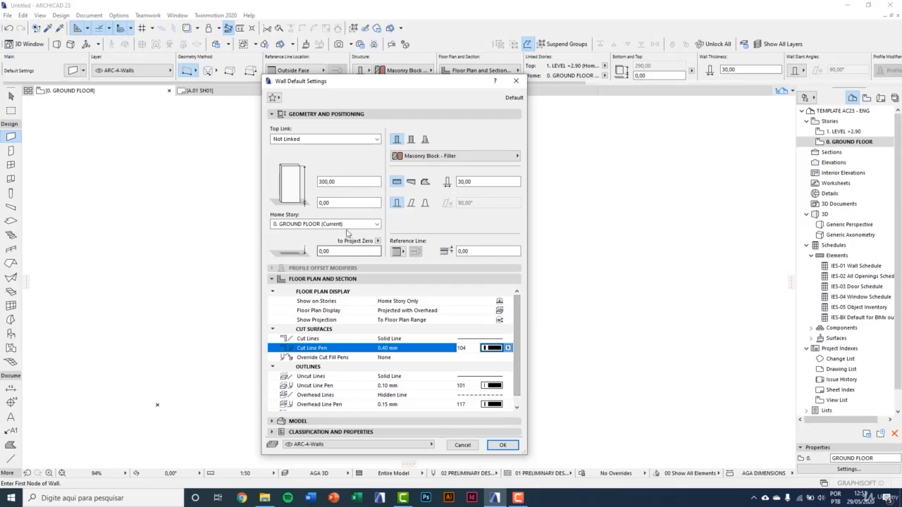
Collapse the geometry settings, enlarge the settings dialog, and examine the uncut line, uncut line pen and overhead line options of the wall outlines
click(281, 113)
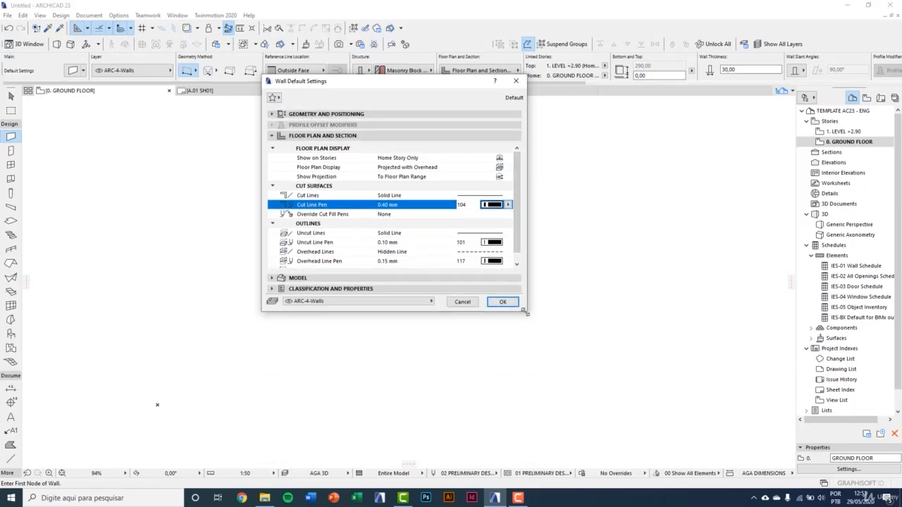
drag(526, 310, 544, 416)
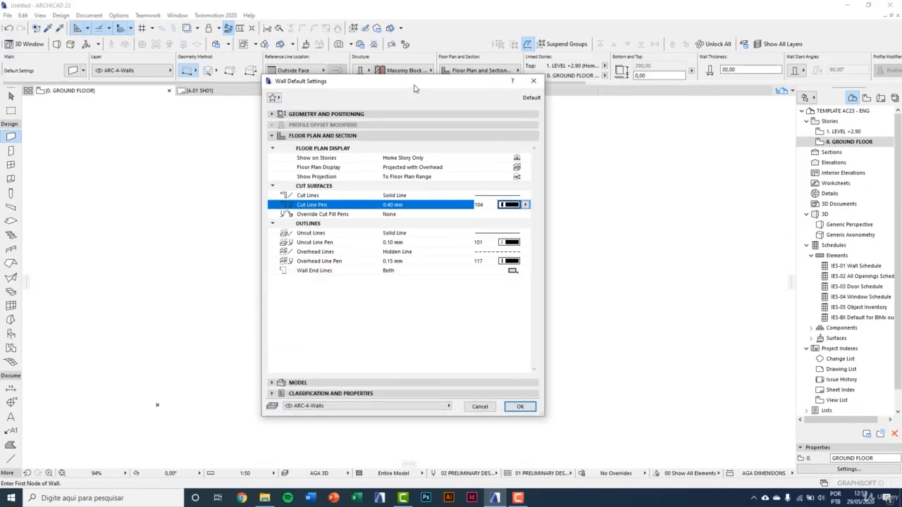
drag(417, 91, 403, 126)
click(347, 260)
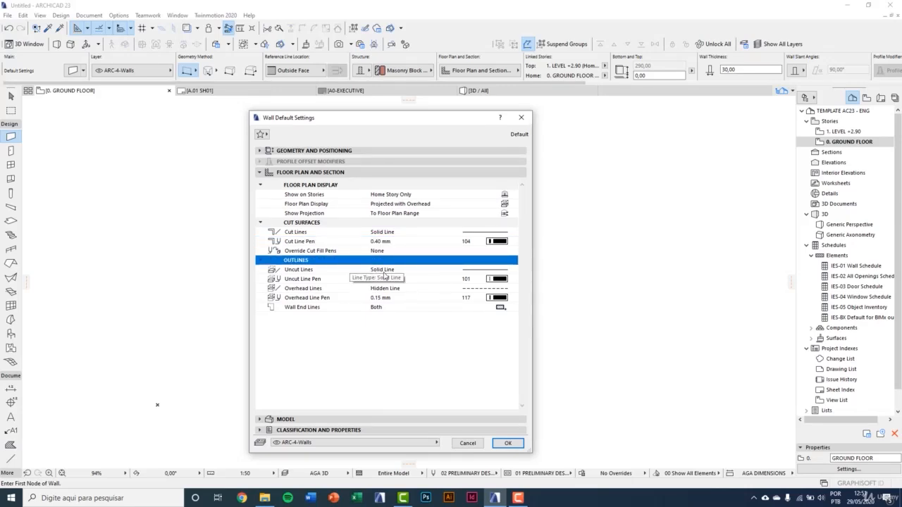
click(510, 274)
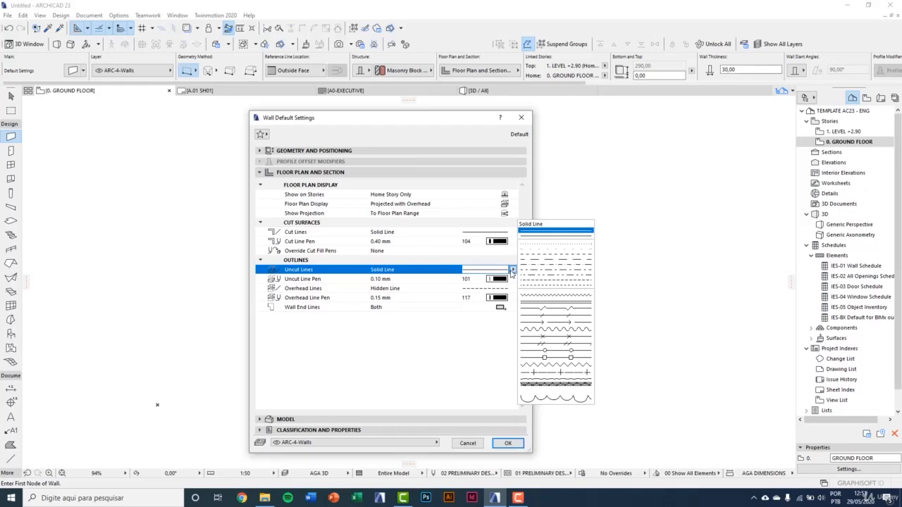
click(514, 282)
click(514, 280)
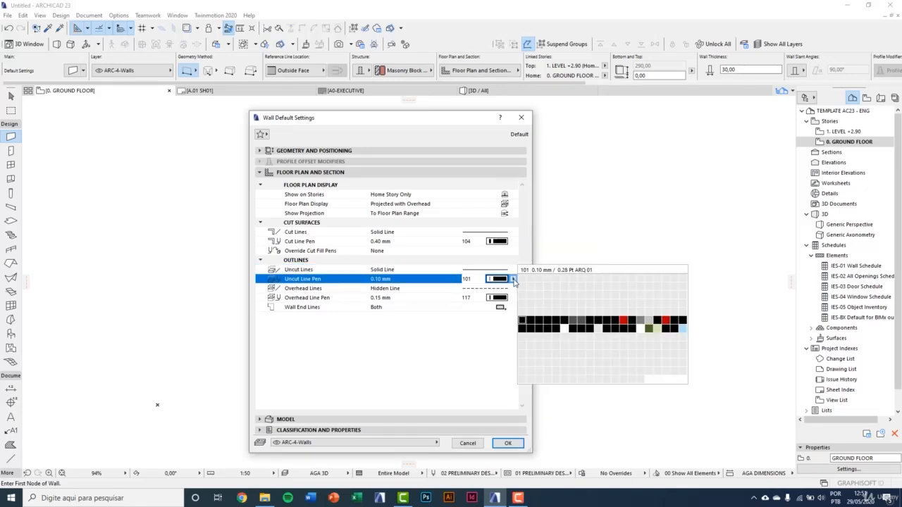
click(514, 282)
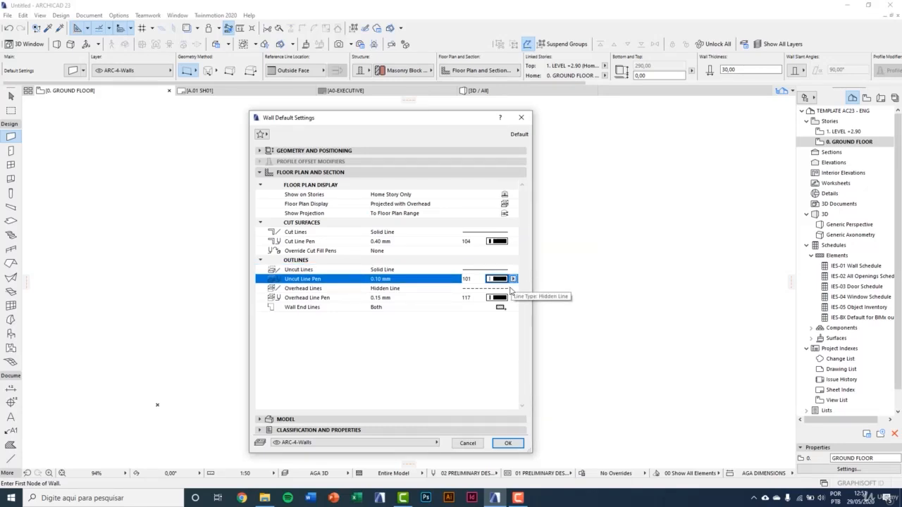
click(512, 289)
click(512, 289)
click(513, 289)
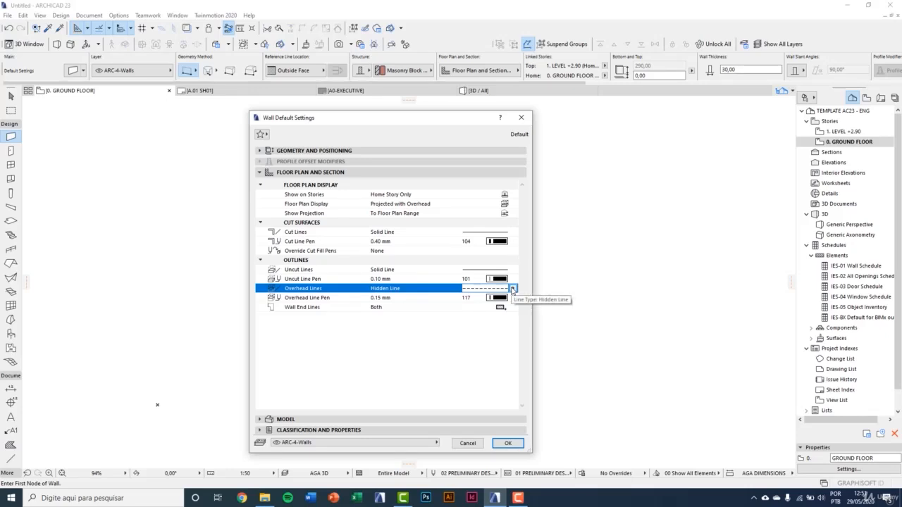
Show the wall's model settings beside its geometry settings and browse the building materials, keeping Masonry Block - Filler
click(265, 176)
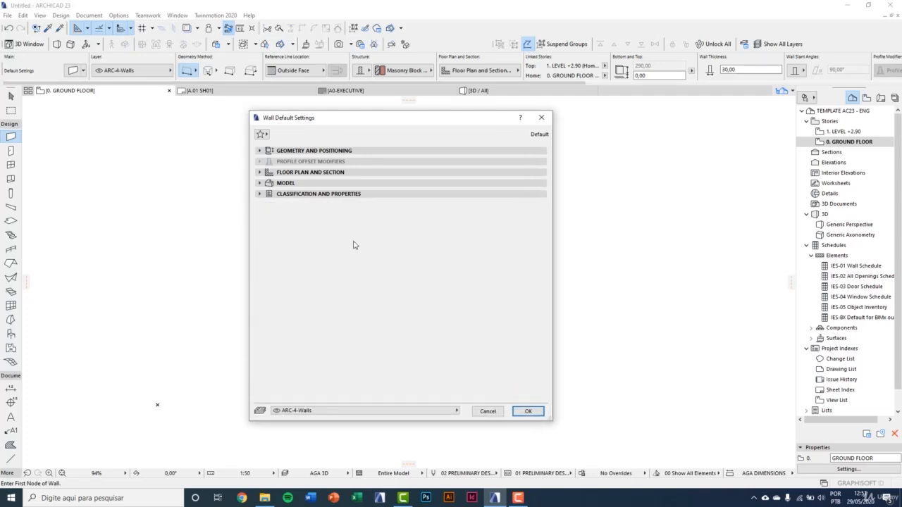
click(267, 184)
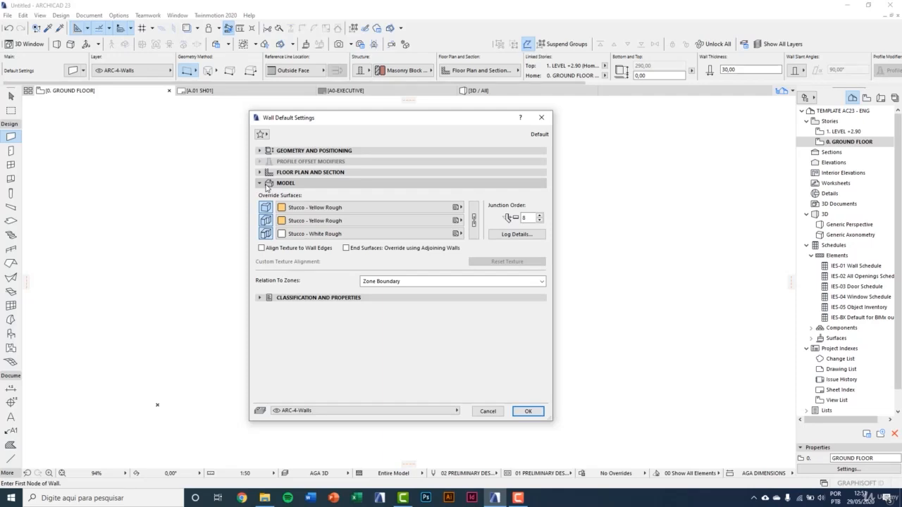
click(295, 152)
click(459, 197)
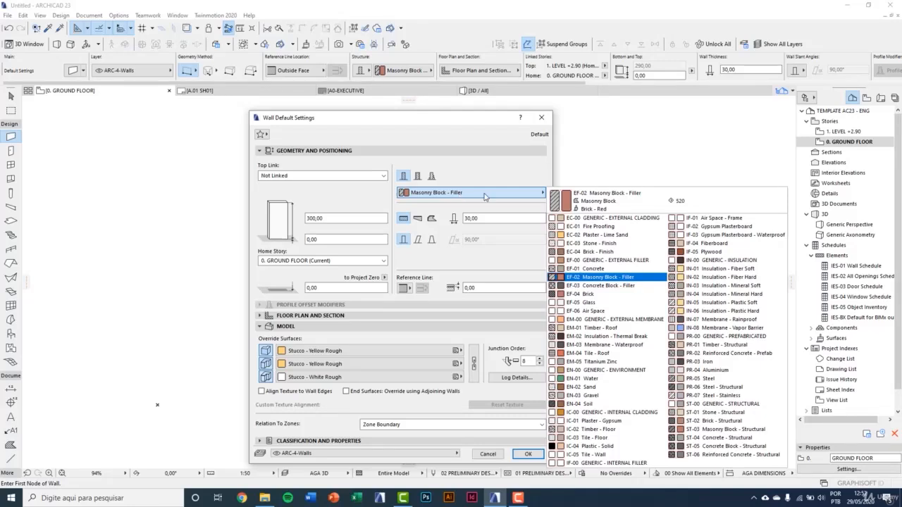
click(590, 278)
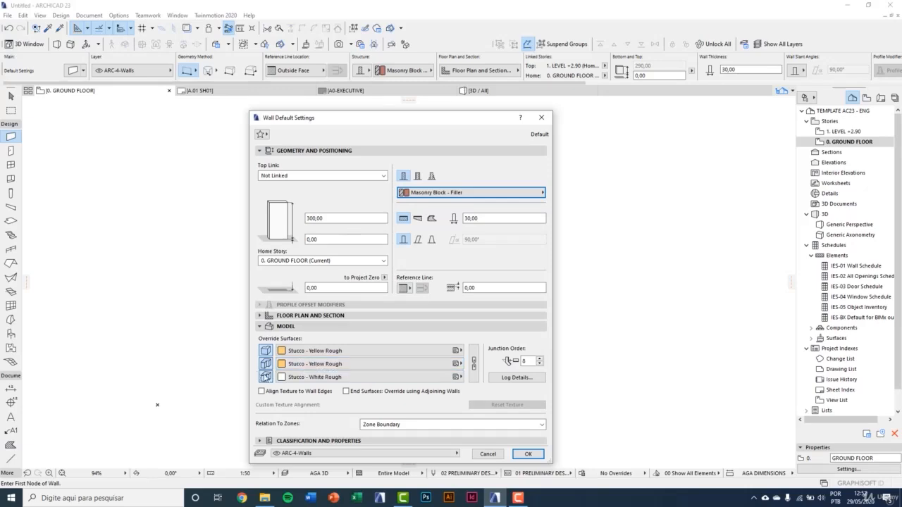
Try switching off the surface overrides for the wall's first face and its edges, and switch them back on
click(266, 350)
click(265, 363)
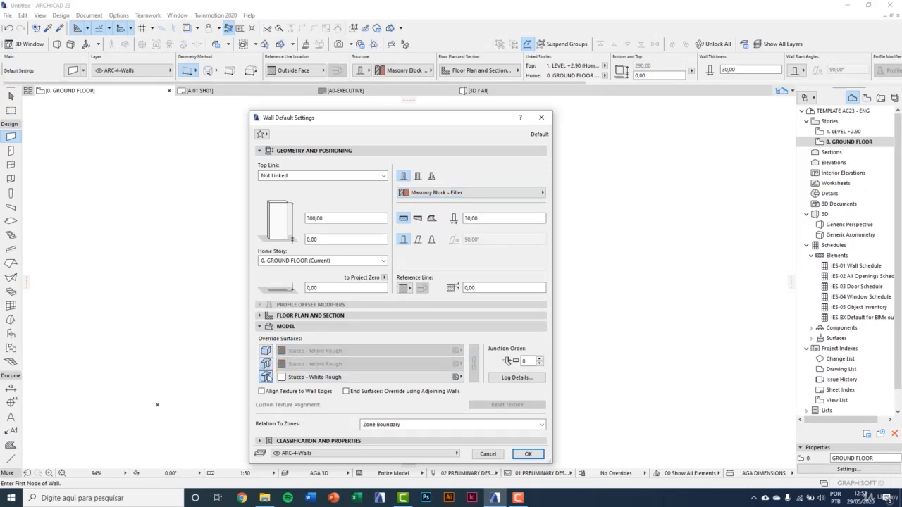
click(265, 363)
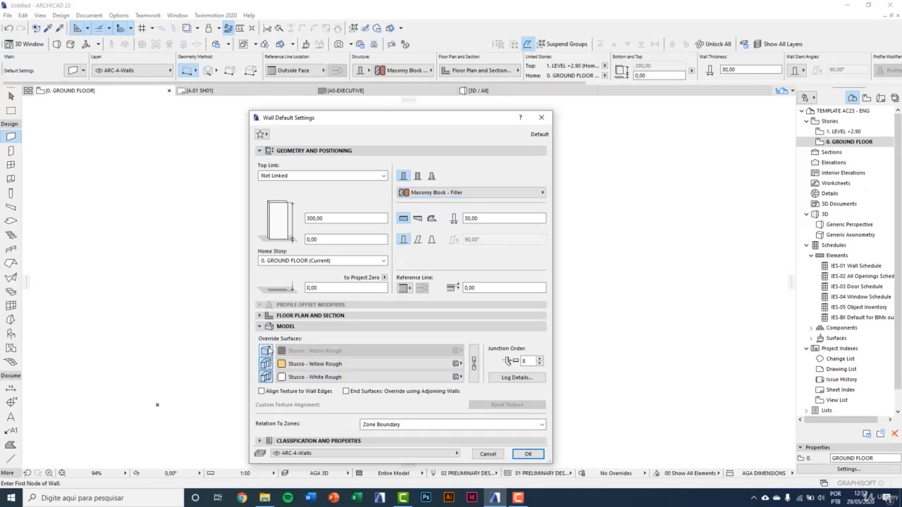
click(265, 351)
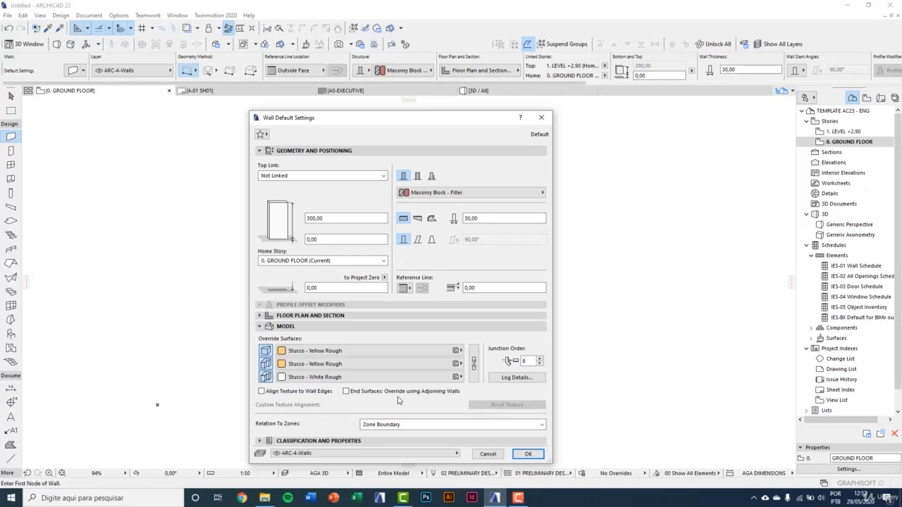
click(266, 351)
click(265, 351)
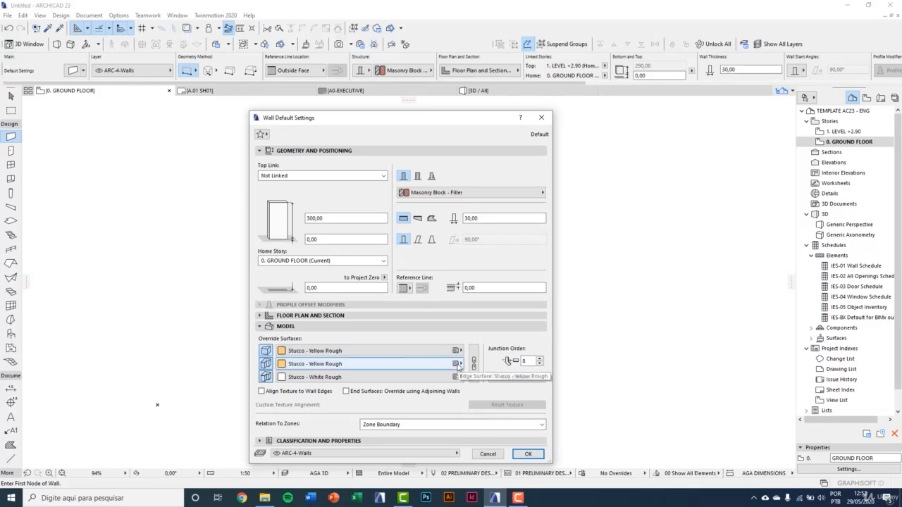
Link the three override surfaces of the default wall and set them all to Paint - Glossy White
click(475, 363)
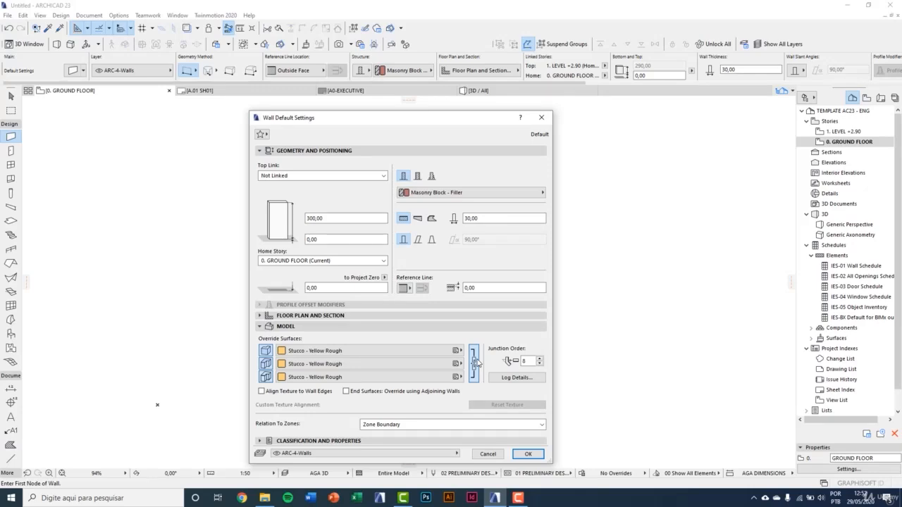
click(366, 364)
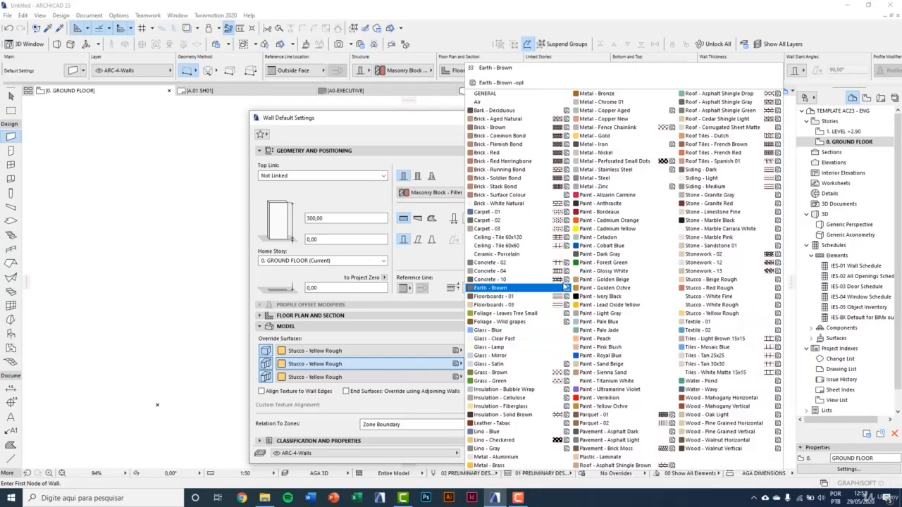
click(589, 272)
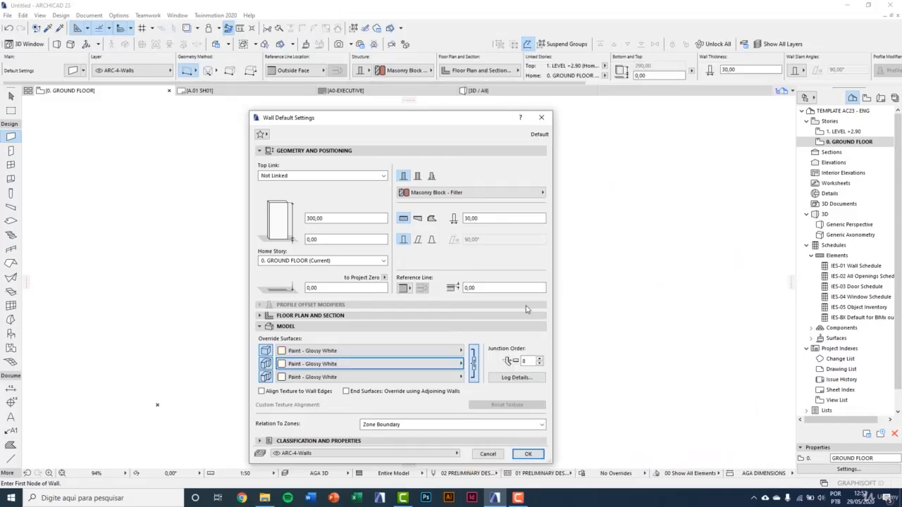
Expand the classification and properties settings, enlarge the dialog, and examine the wall's ID, renovation, general ratings and main construction properties
click(317, 441)
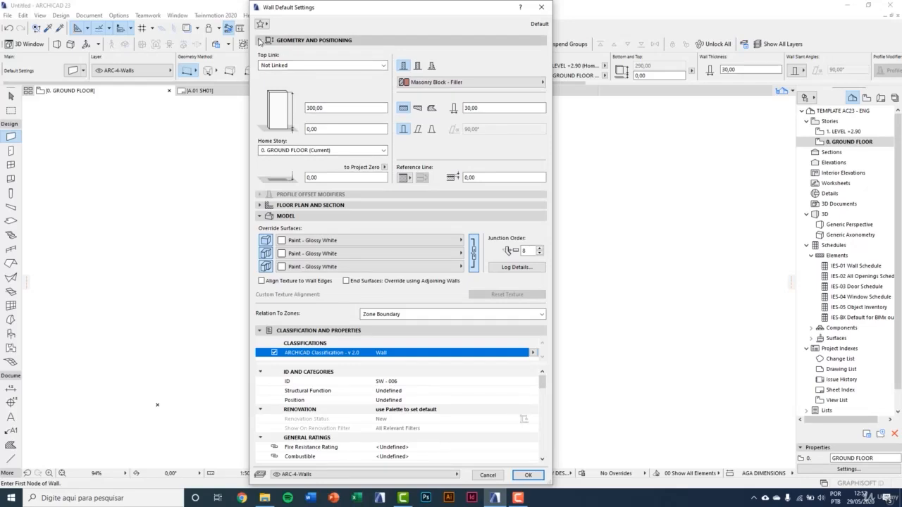
click(314, 41)
drag(292, 14, 280, 45)
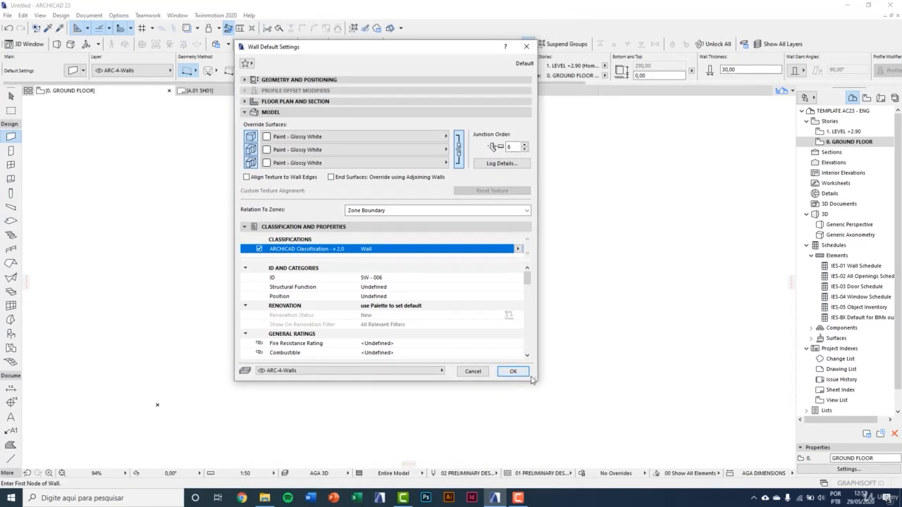
drag(538, 381, 543, 439)
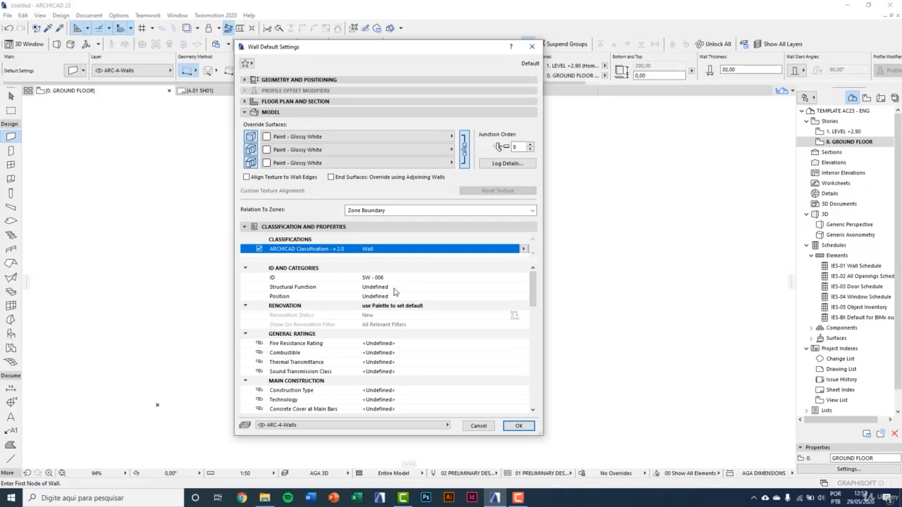
click(325, 344)
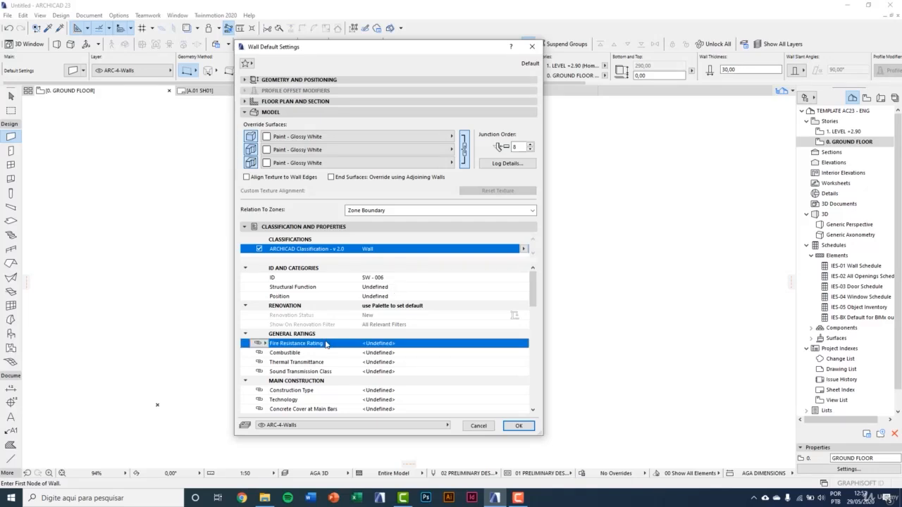
click(329, 363)
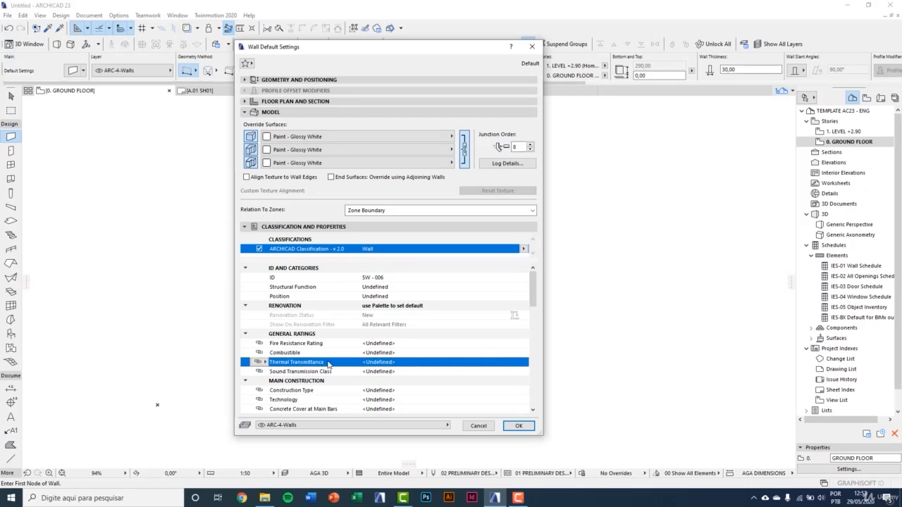
scroll(381, 367, down, 10)
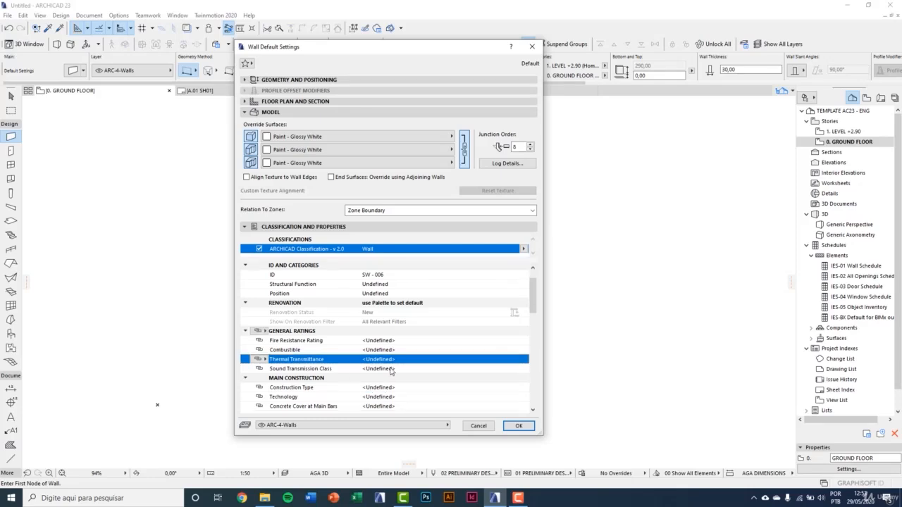
Look through the remaining wall properties, keep the layer ARC-4-Walls, and accept the default wall settings
scroll(394, 367, down, 12)
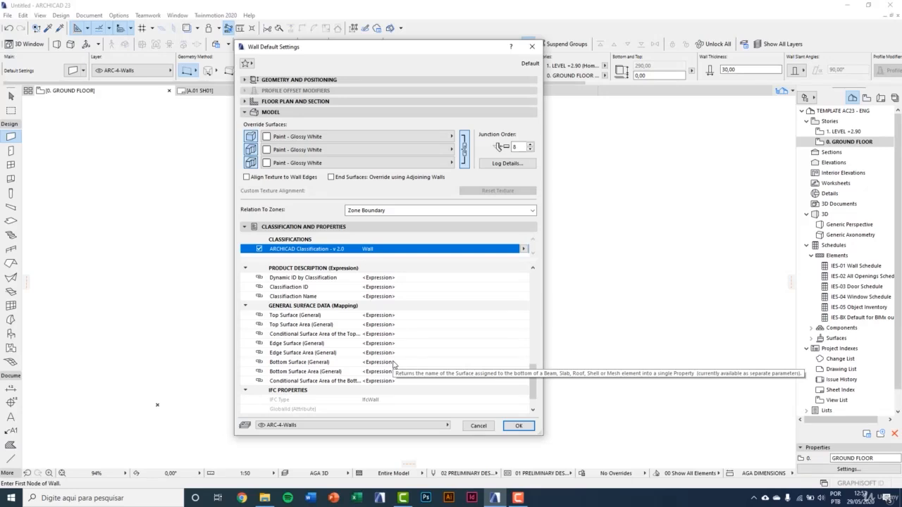
click(366, 426)
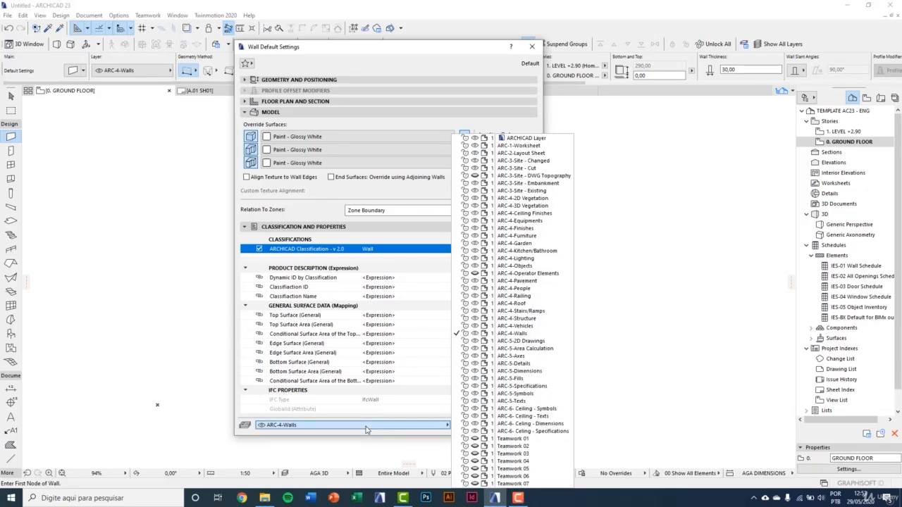
click(574, 336)
click(519, 426)
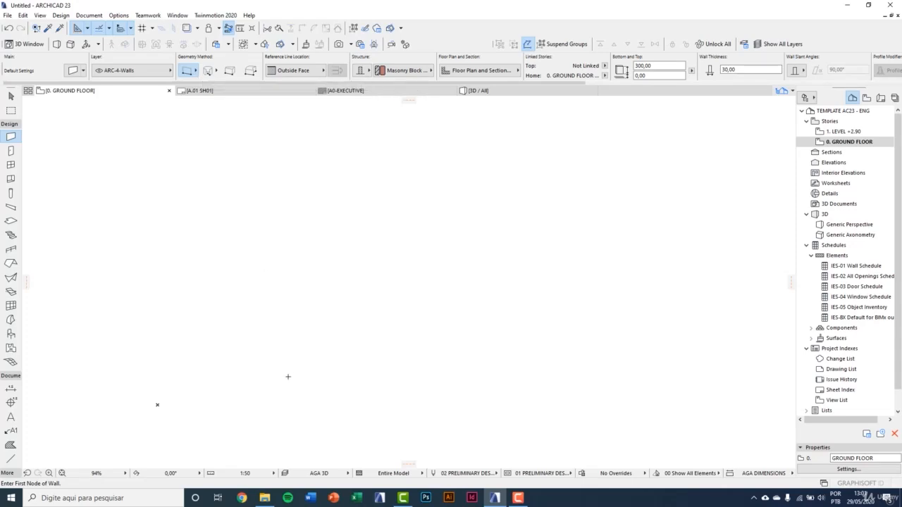
Draw a horizontal wall freehand on the ground floor plan and a second horizontal wall above it with a length of 300
click(282, 324)
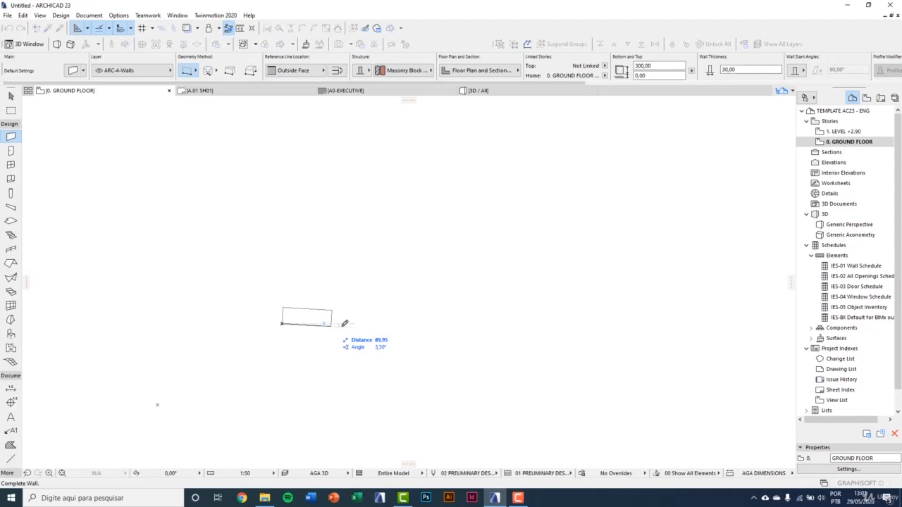
click(557, 323)
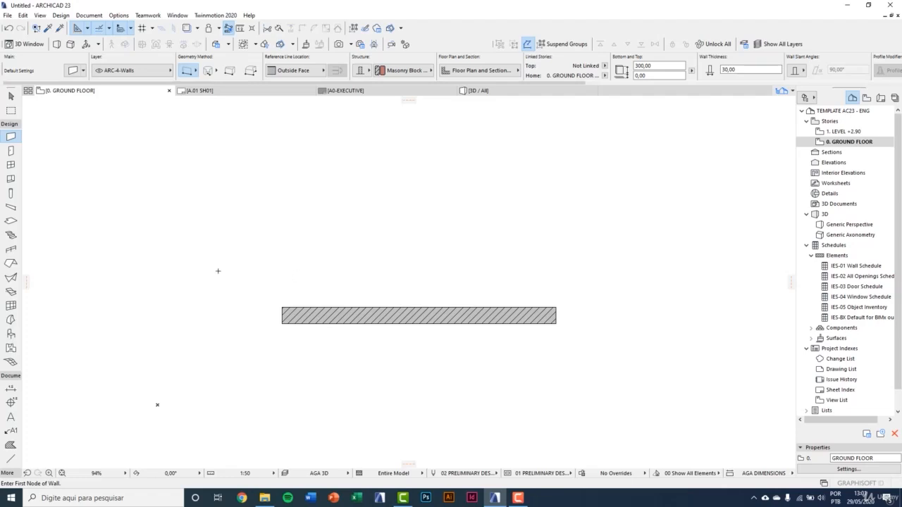
click(216, 237)
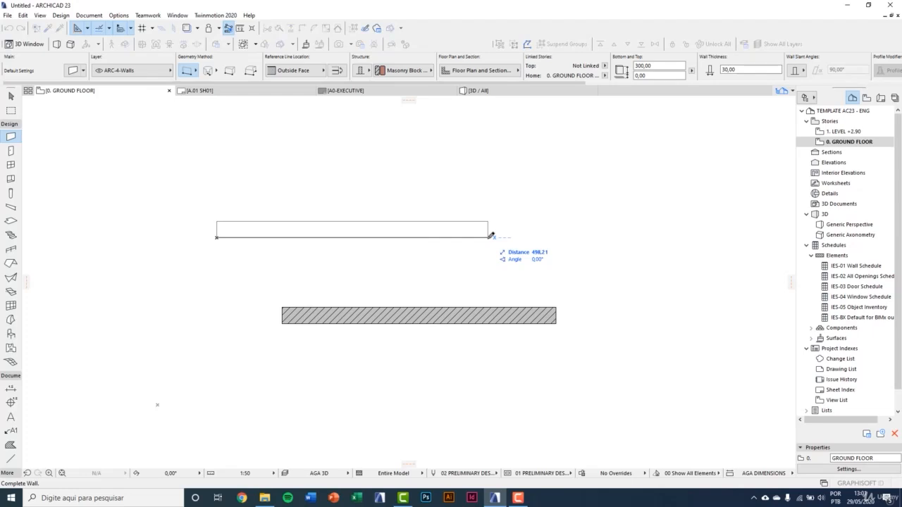
key(Tab)
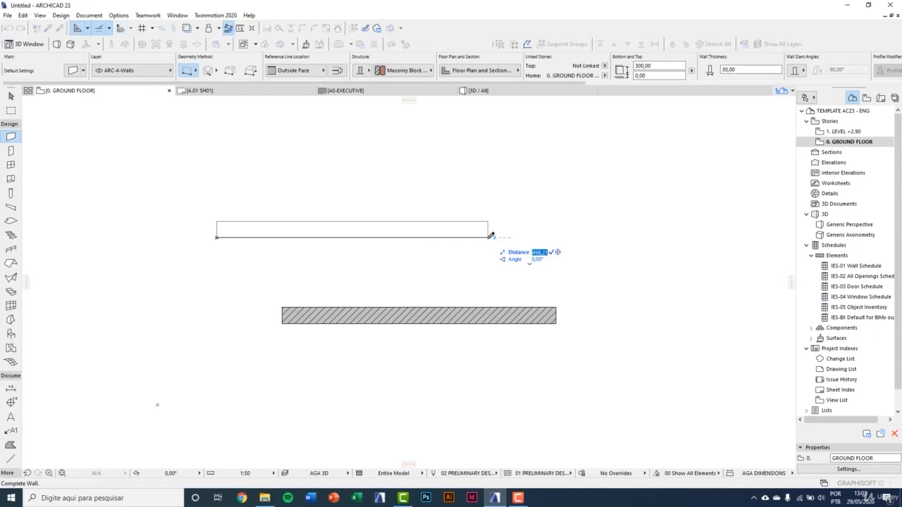
text(300)
key(Return)
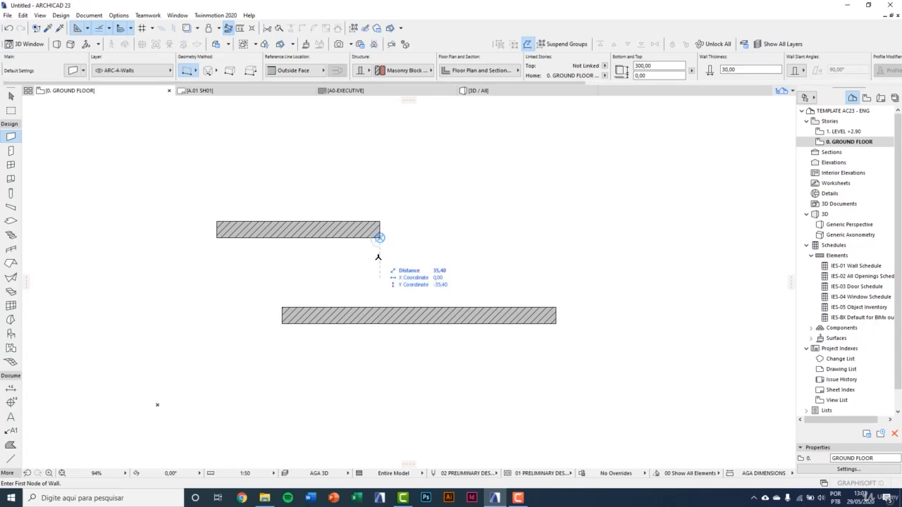
Draw a third straight wall above the other two, about 498 long and at an angle of 30°
scroll(392, 272, down, 3)
middle_drag(392, 272, 387, 306)
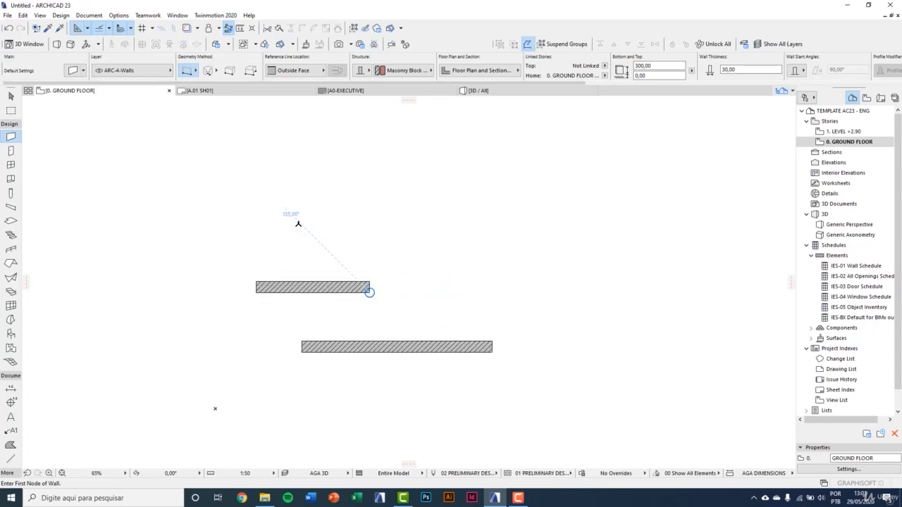
click(300, 223)
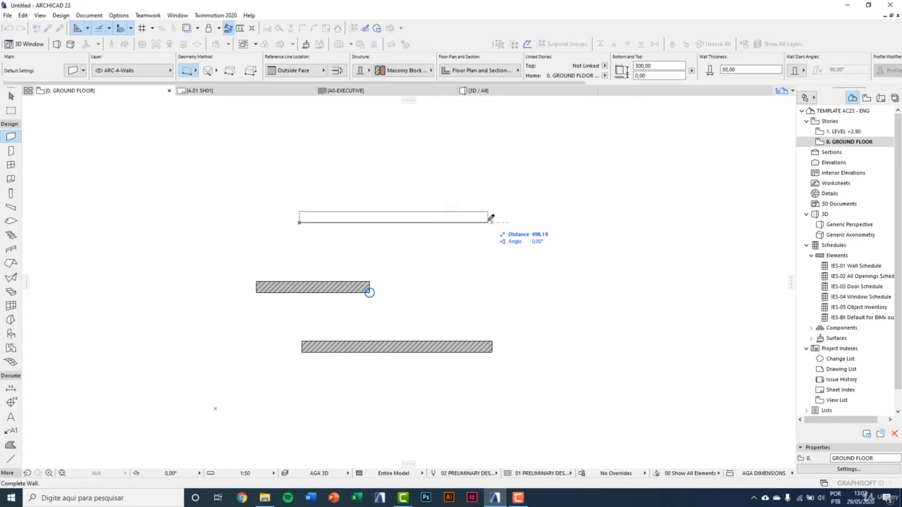
key(Tab)
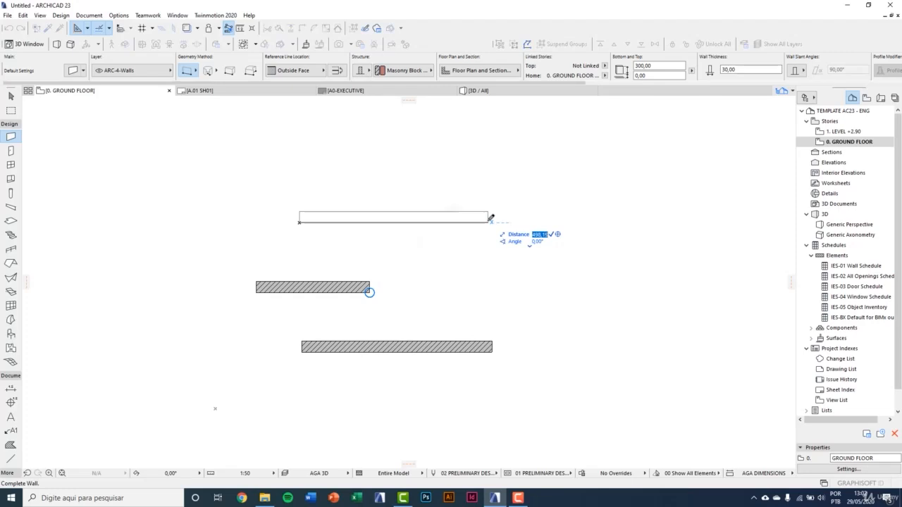
key(Tab)
text(30)
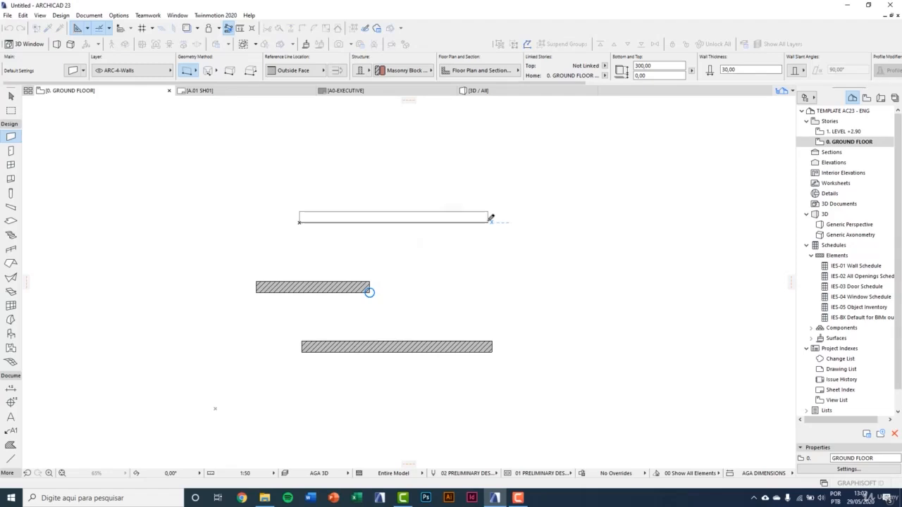
key(Return)
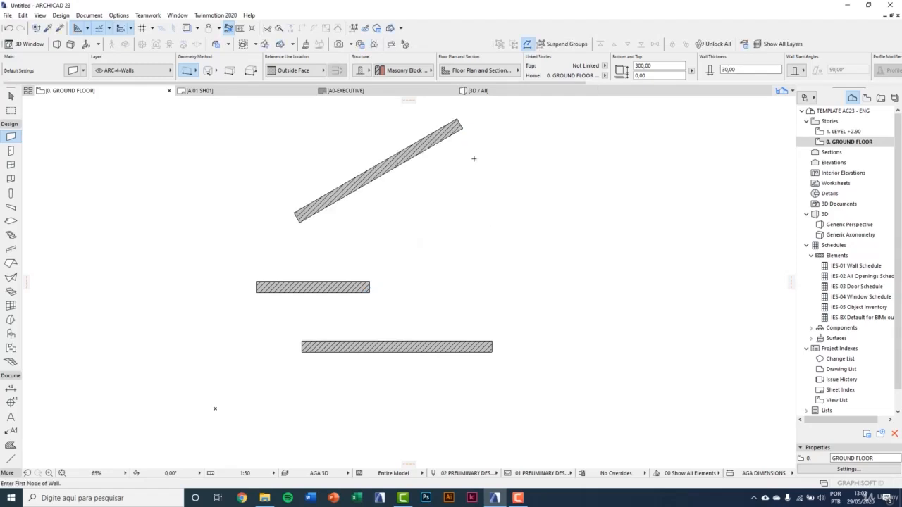
middle_drag(521, 219, 491, 225)
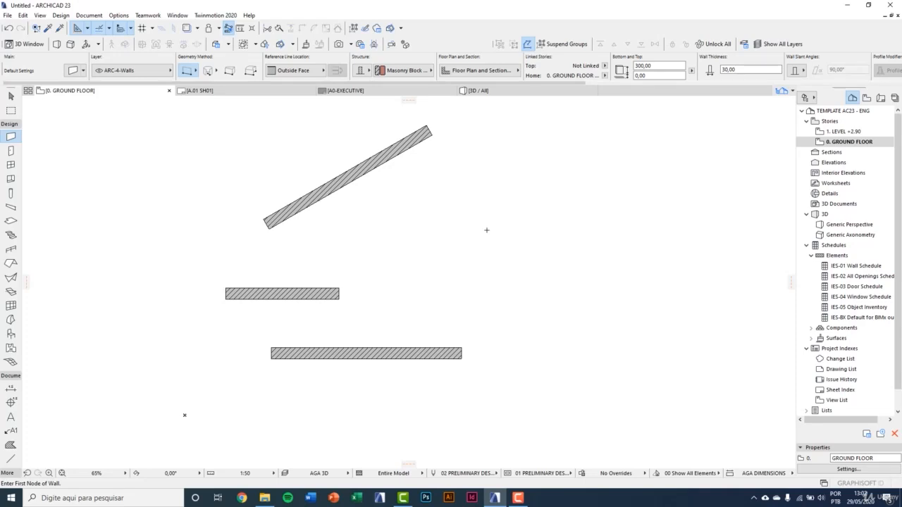
Draw a chained wall of four connected segments beside the straight walls
click(199, 71)
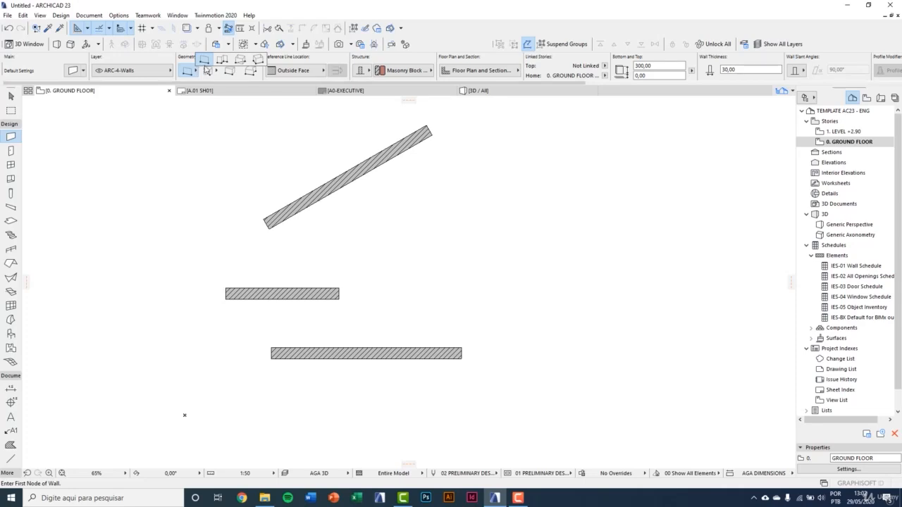
click(223, 61)
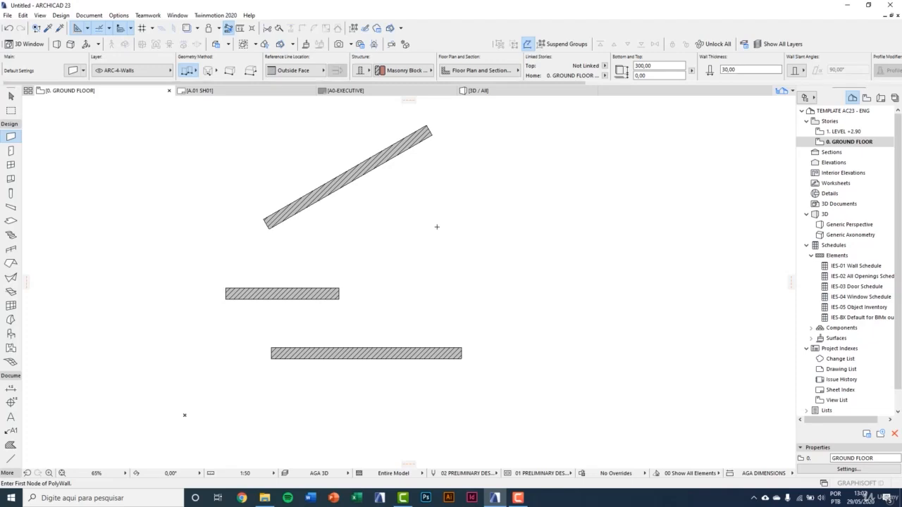
click(467, 197)
click(528, 254)
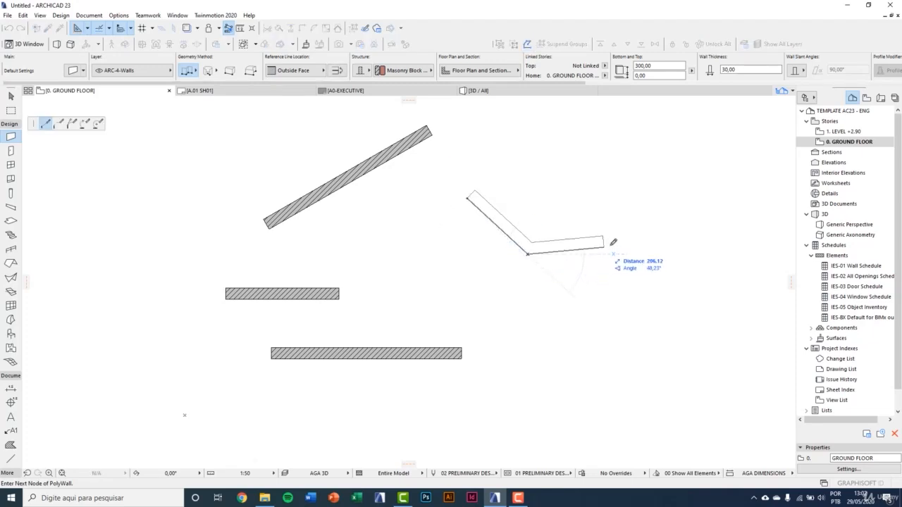
click(632, 240)
click(675, 352)
double_click(623, 422)
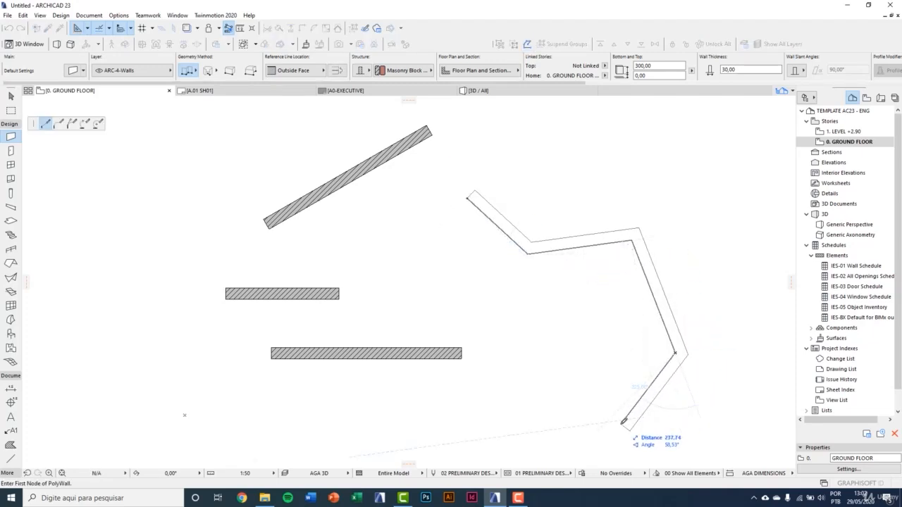
middle_drag(613, 423, 511, 365)
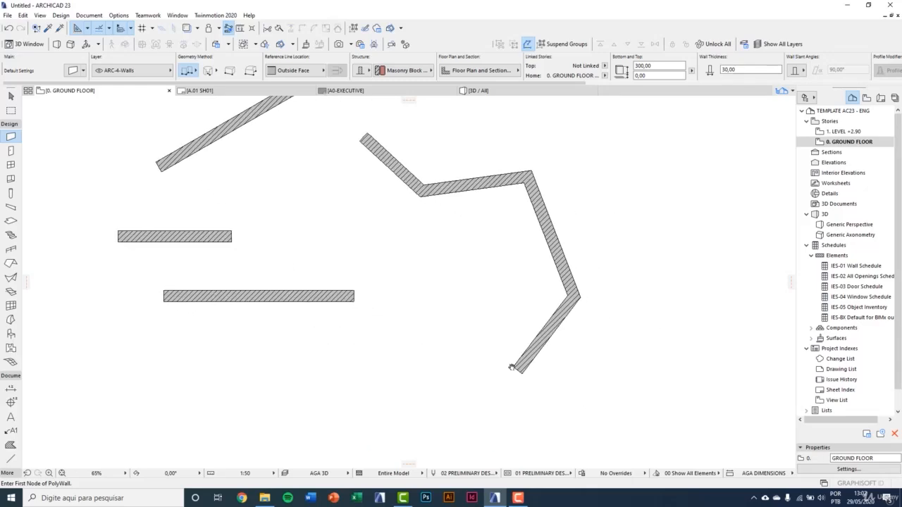
scroll(510, 363, down, 3)
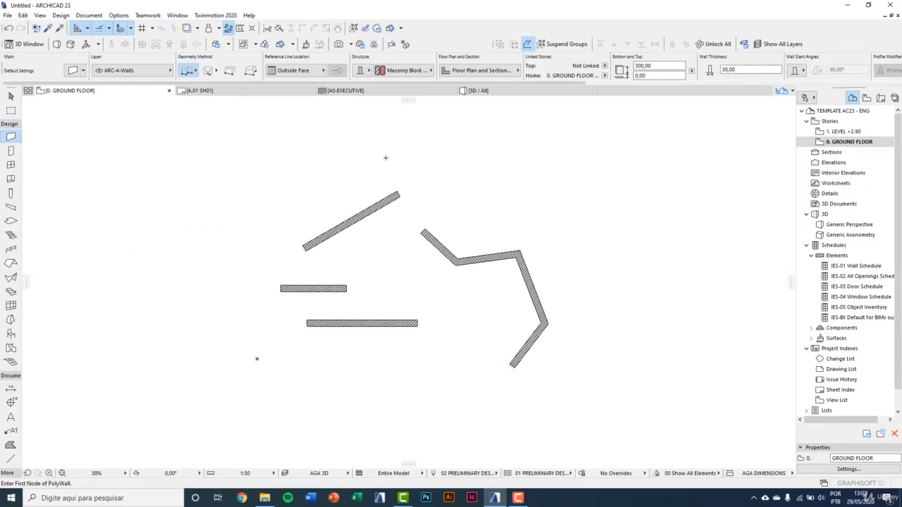
Draw a rectangular wall enclosure measuring 700 by 400 beyond the chained wall
click(194, 72)
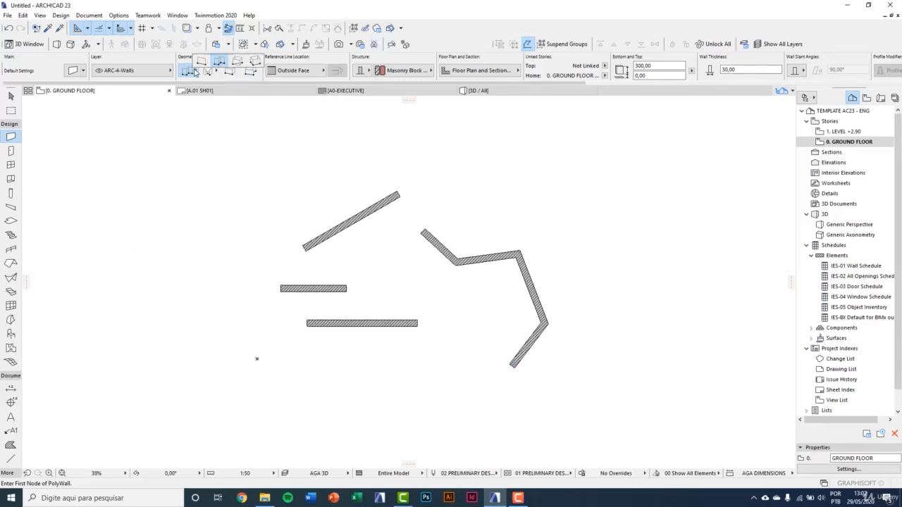
click(238, 66)
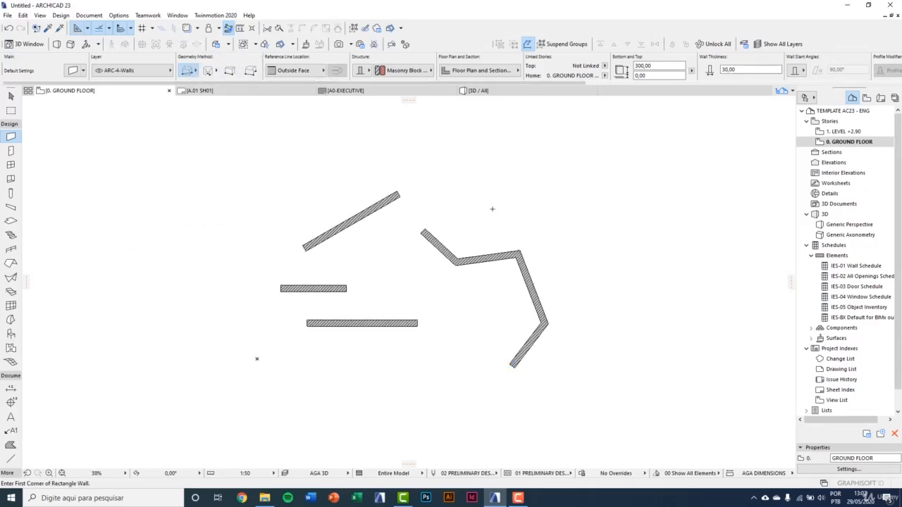
click(534, 172)
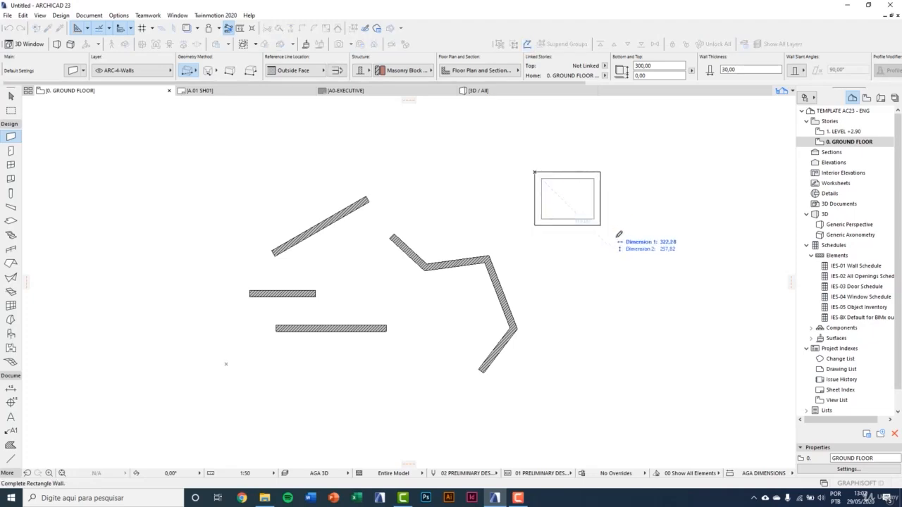
middle_drag(614, 227, 466, 231)
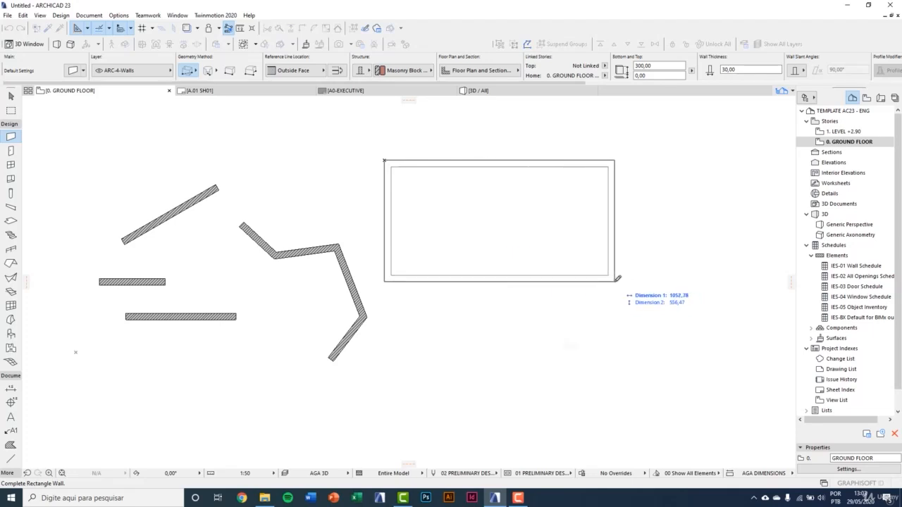
text(700)
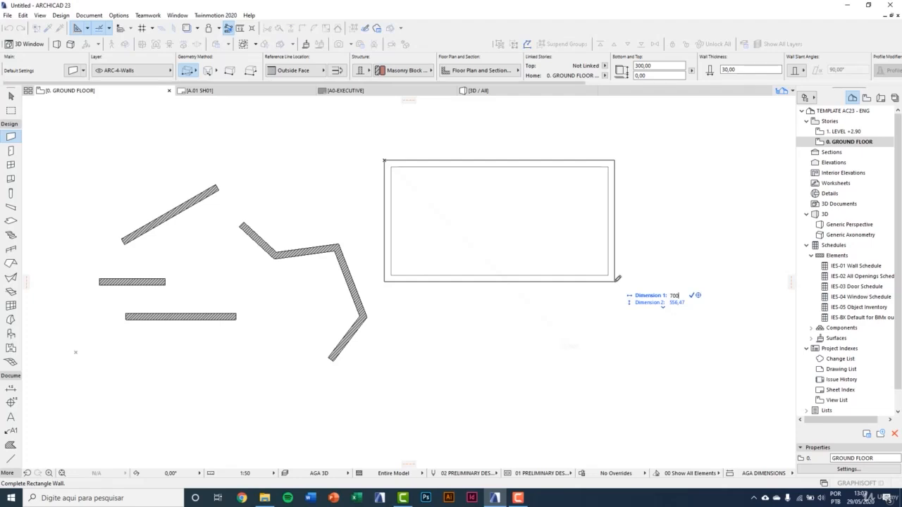
key(Tab)
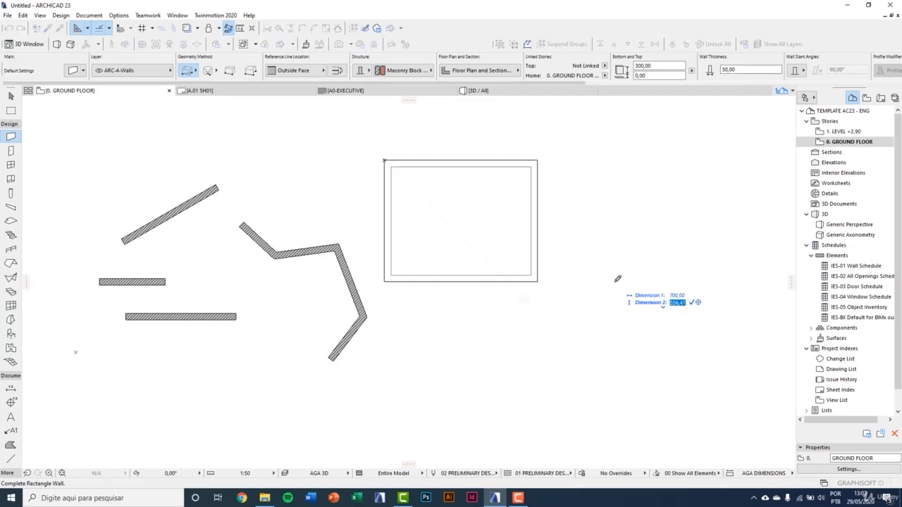
text(400)
key(Return)
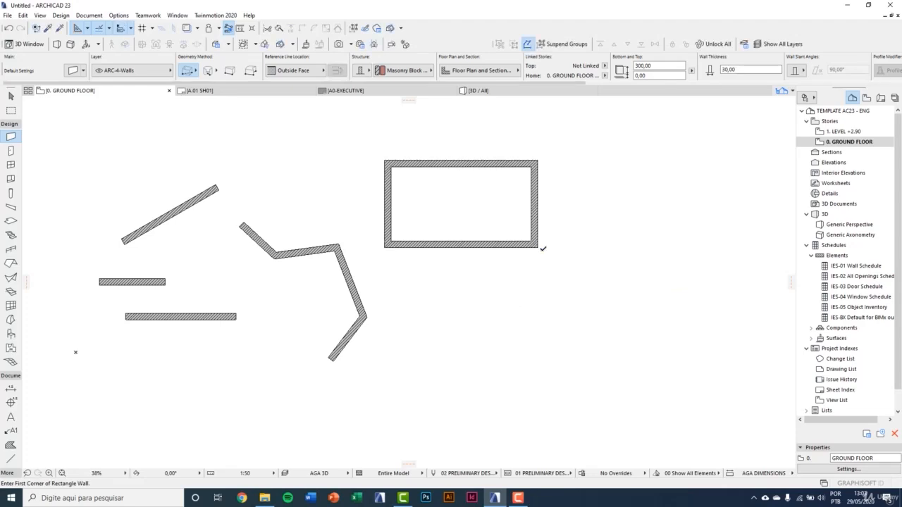
Draw a second rectangular wall above the first, with the reference line at Inside Face and dimensions 700 by 300
middle_drag(542, 251, 526, 336)
middle_drag(500, 291, 487, 332)
click(424, 159)
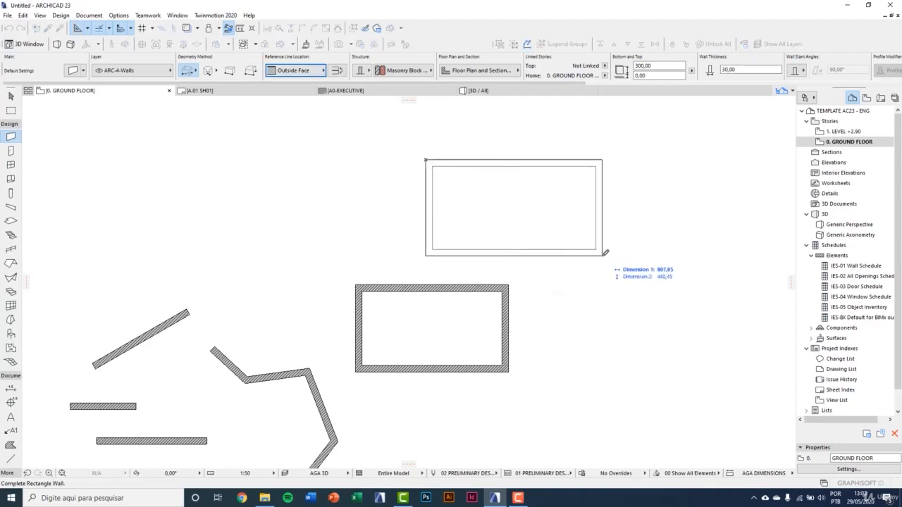
click(299, 74)
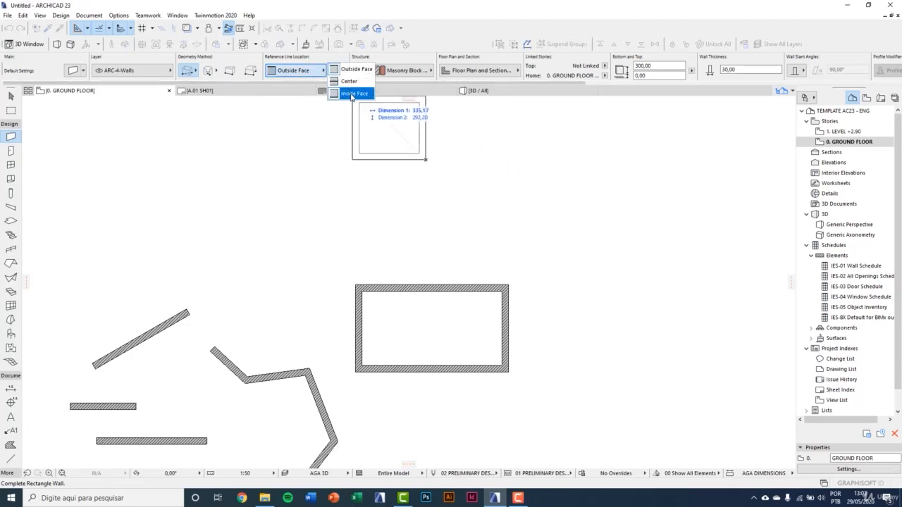
click(352, 93)
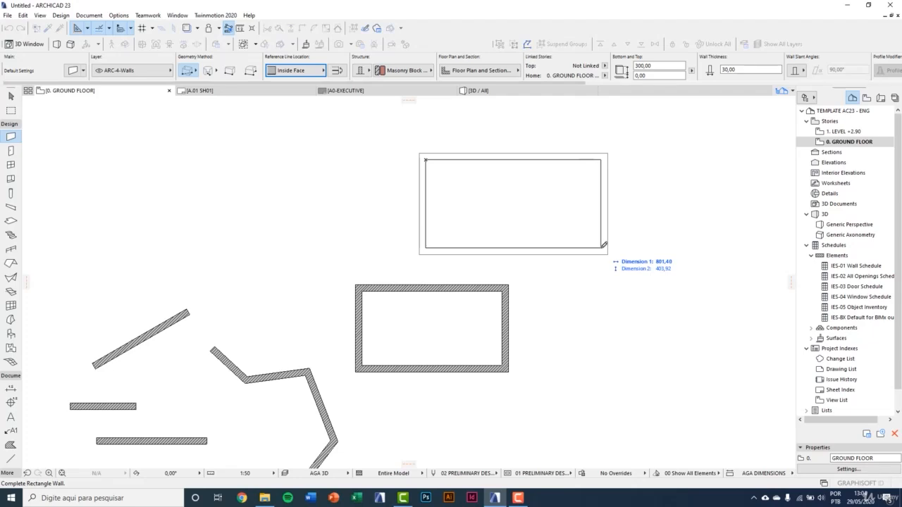
text(770)
key(BackSpace)
key(BackSpace)
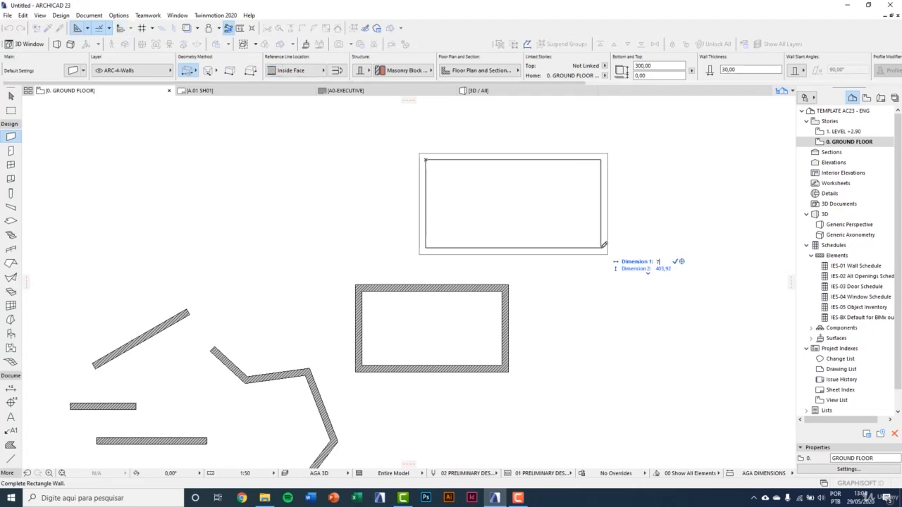
text(00)
key(Tab)
text(300)
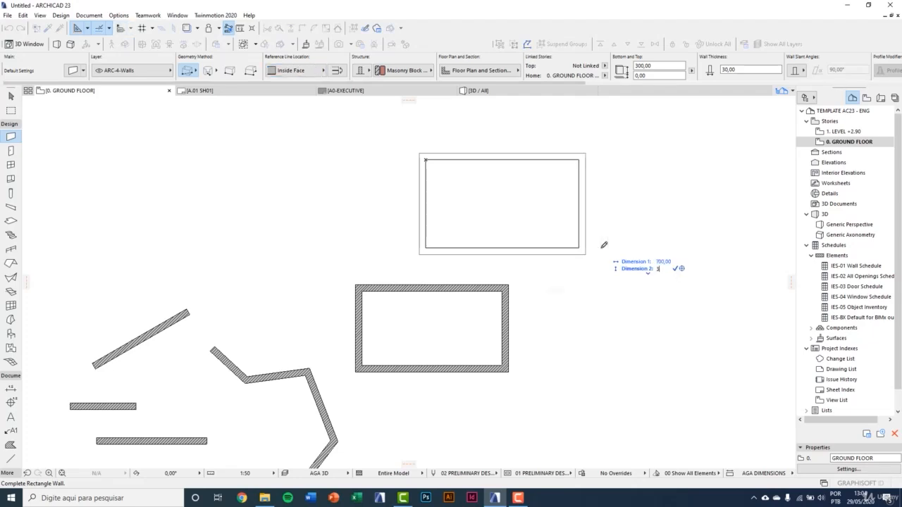
key(Return)
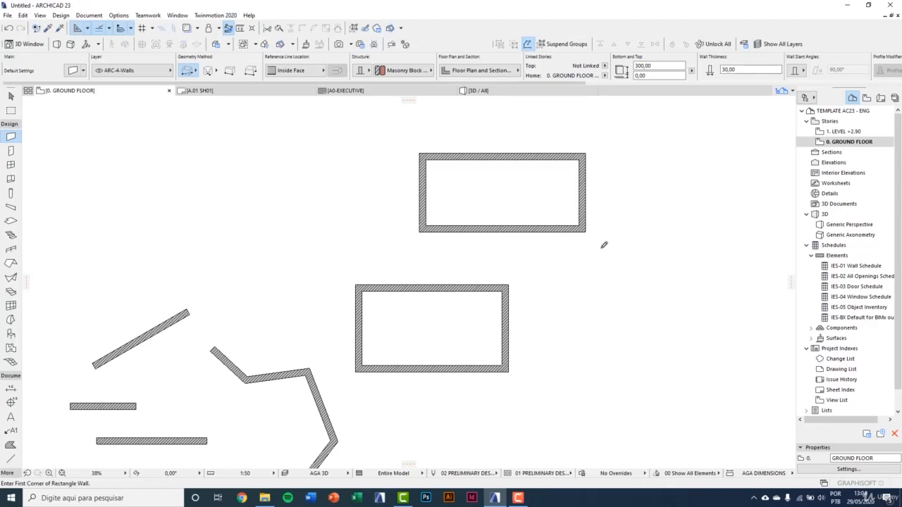
key(Escape)
Measure the inner height of the upper rectangular wall enclosure
middle_drag(566, 167, 477, 200)
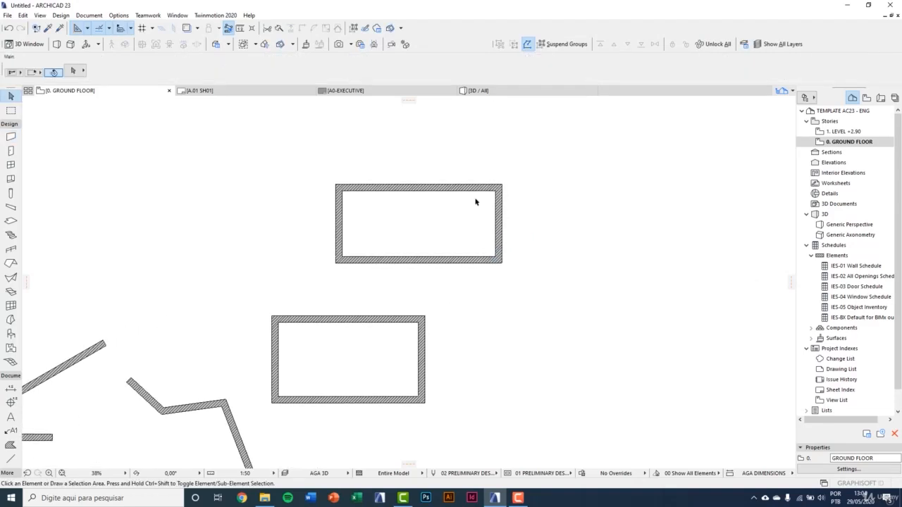
click(241, 29)
click(343, 189)
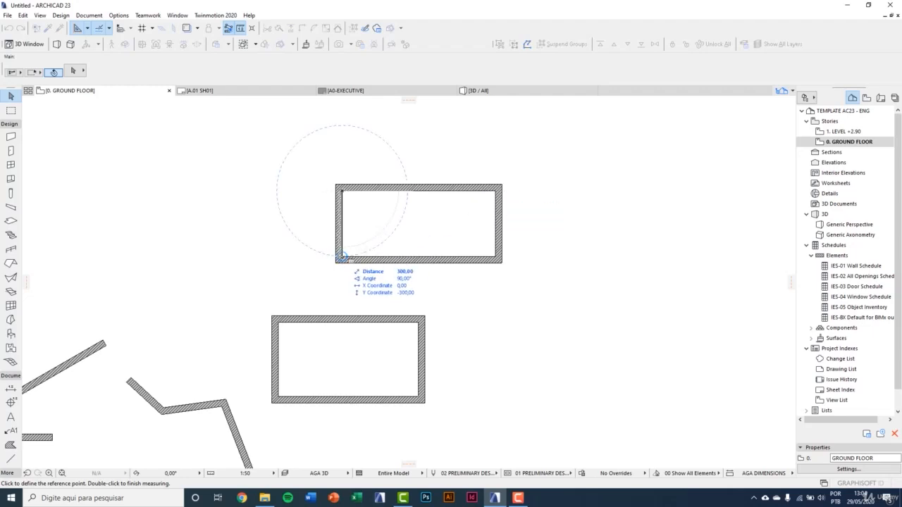
key(Escape)
Flip the 30° angled wall to the other side of its reference line
scroll(397, 216, down, 2)
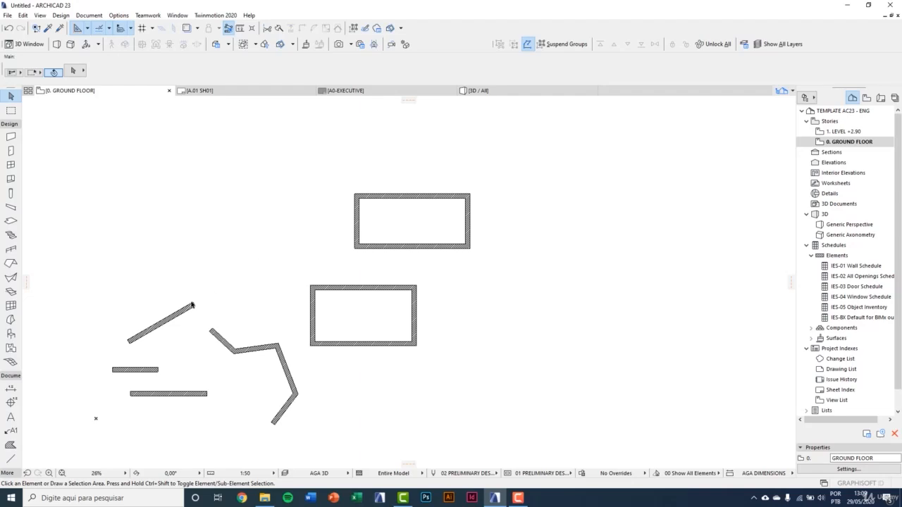
click(183, 315)
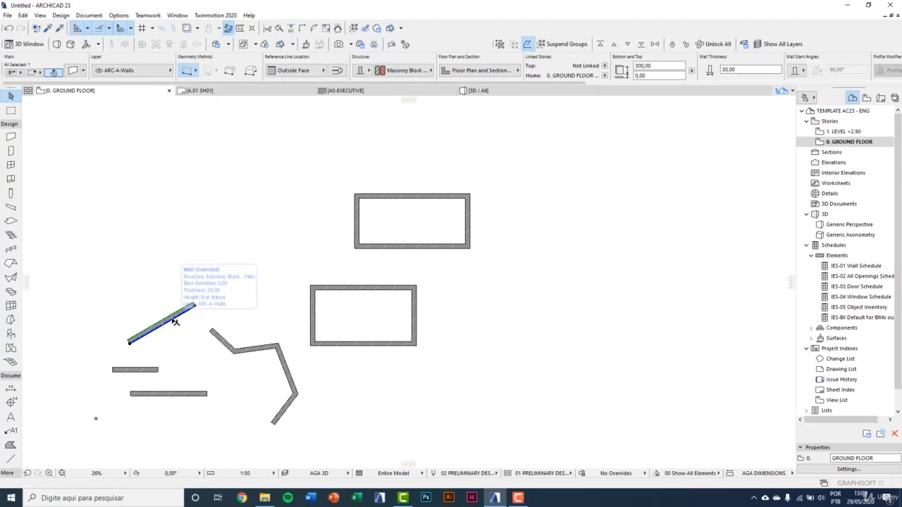
drag(175, 321, 232, 223)
scroll(232, 205, up, 5)
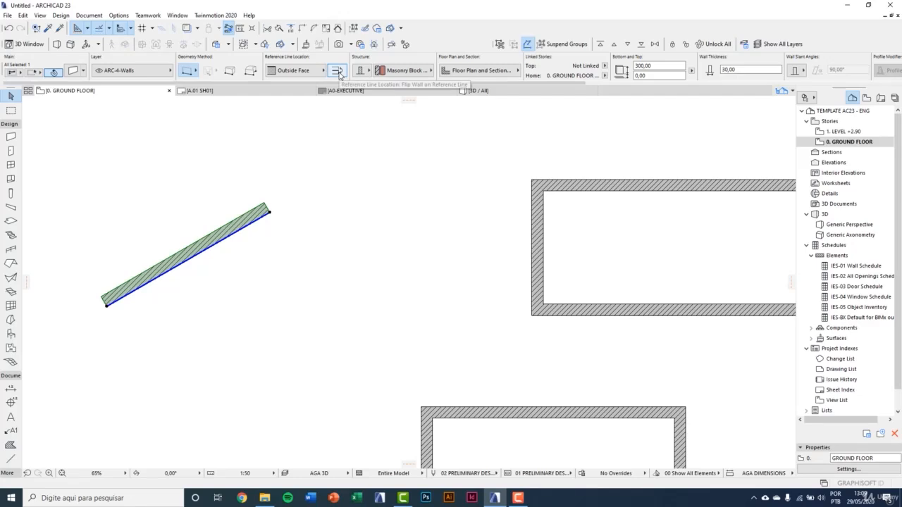
click(339, 74)
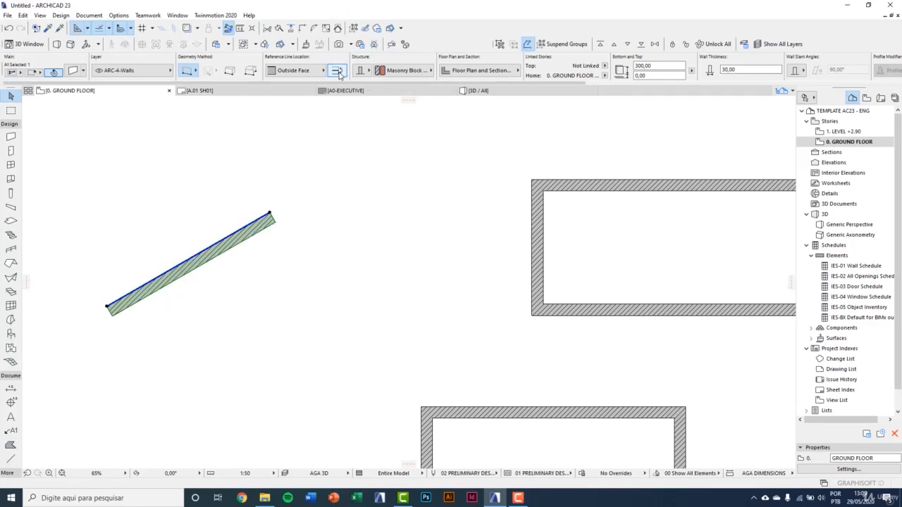
click(339, 74)
click(339, 74)
click(339, 74)
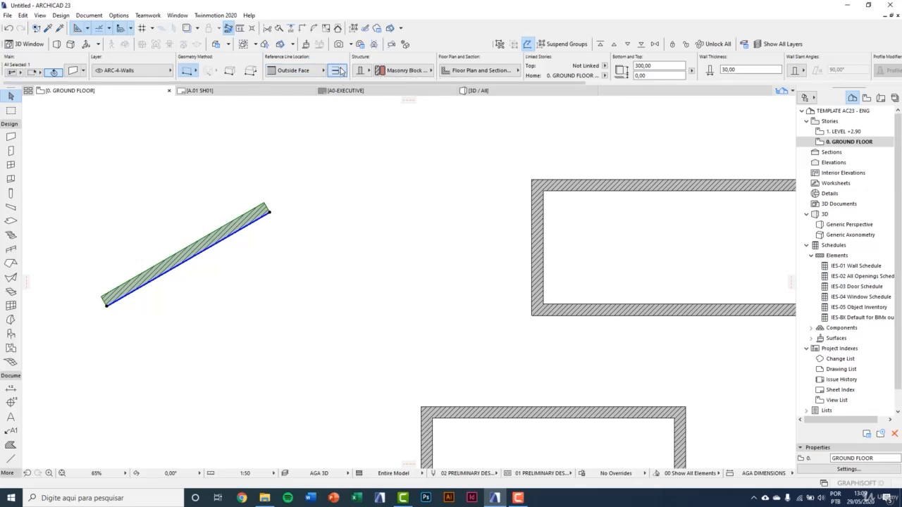
click(342, 72)
scroll(358, 243, down, 3)
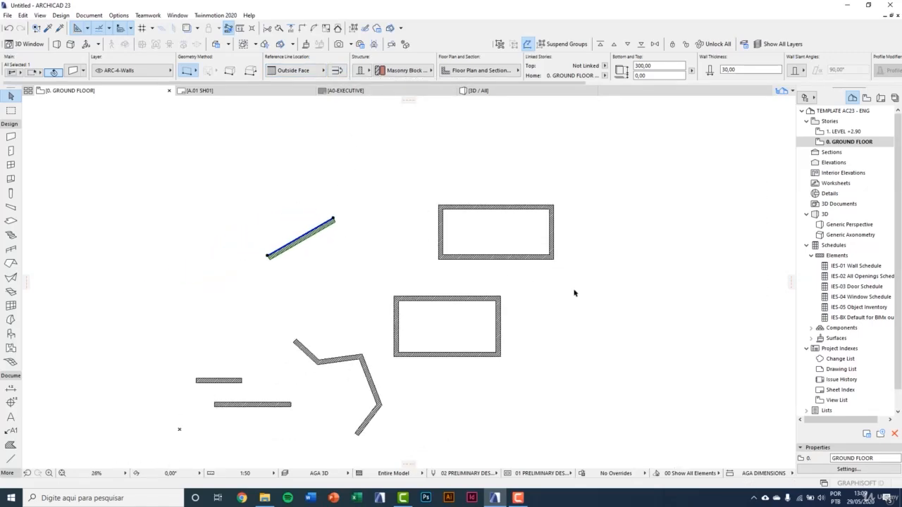
key(Escape)
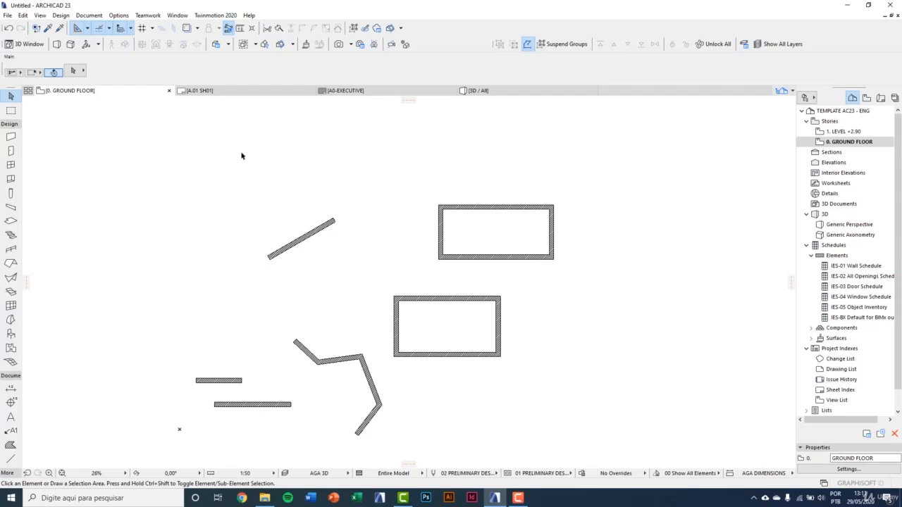
Activate the Wall tool and set its geometry method to single straight walls
click(11, 137)
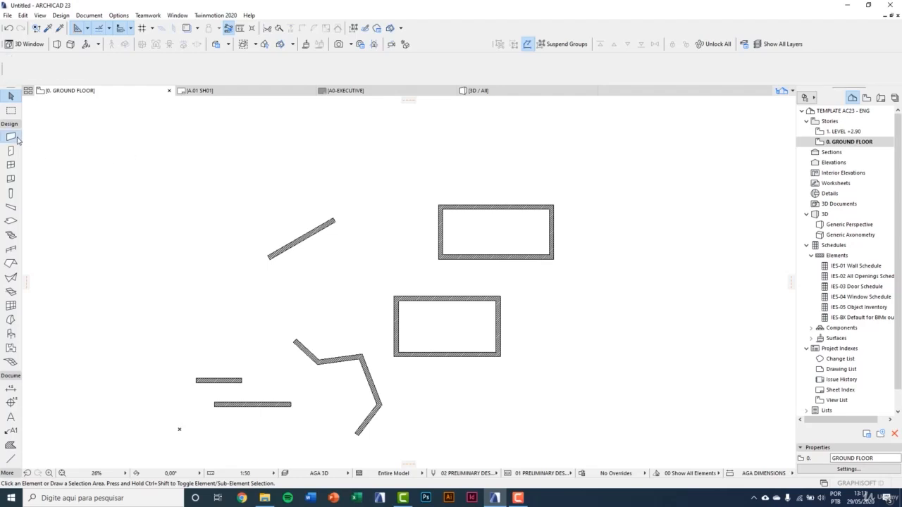
scroll(219, 202, up, 2)
click(190, 70)
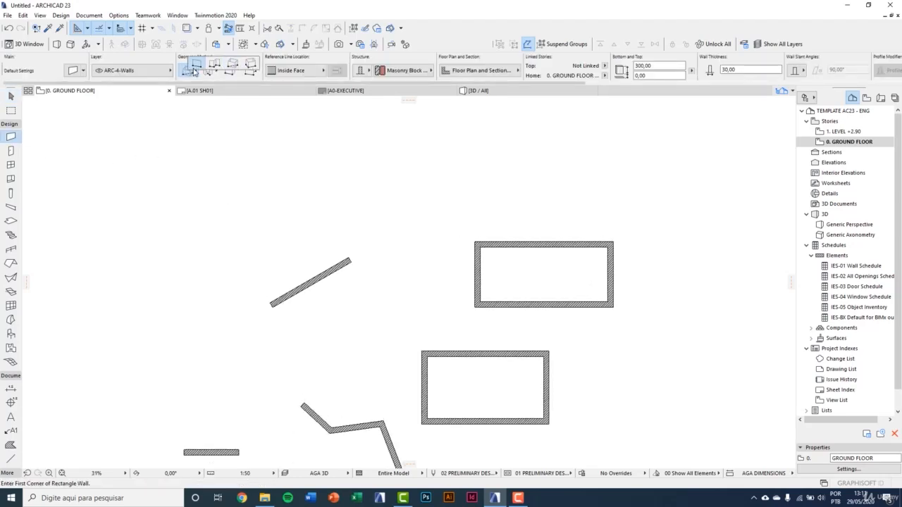
click(193, 67)
click(236, 199)
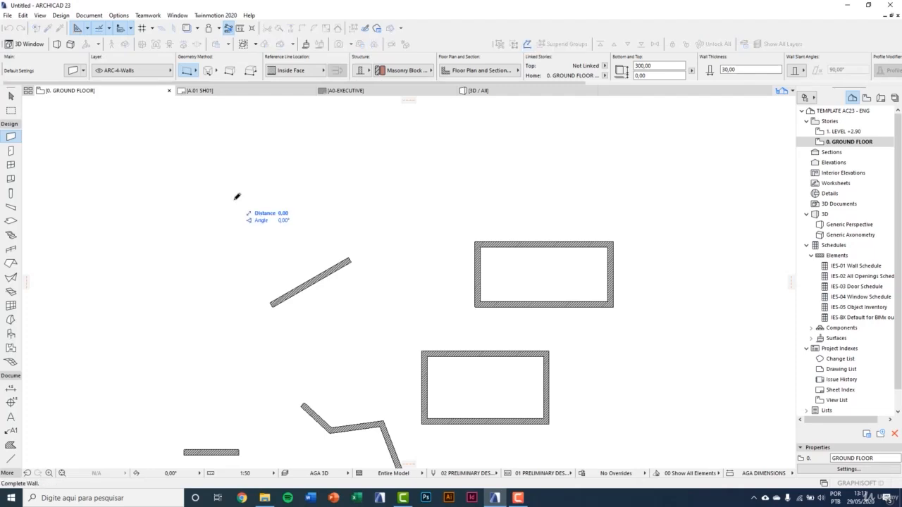
scroll(322, 198, up, 3)
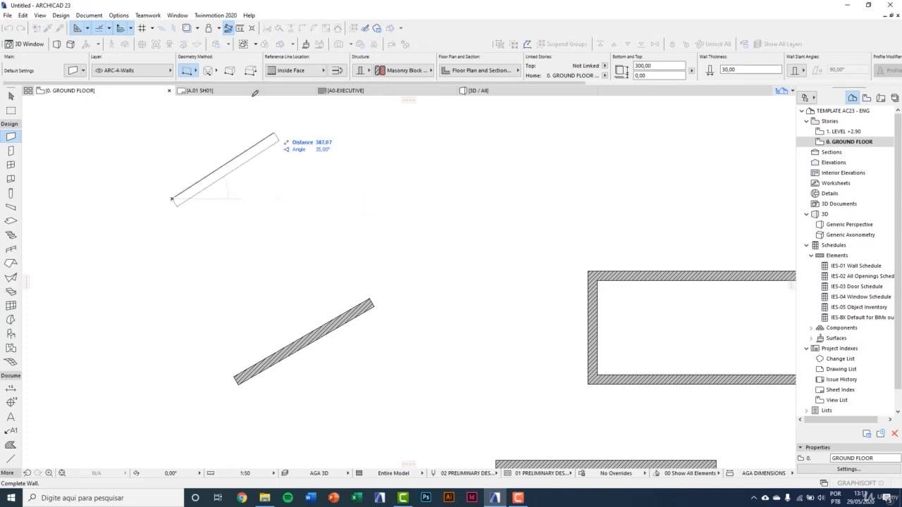
click(109, 30)
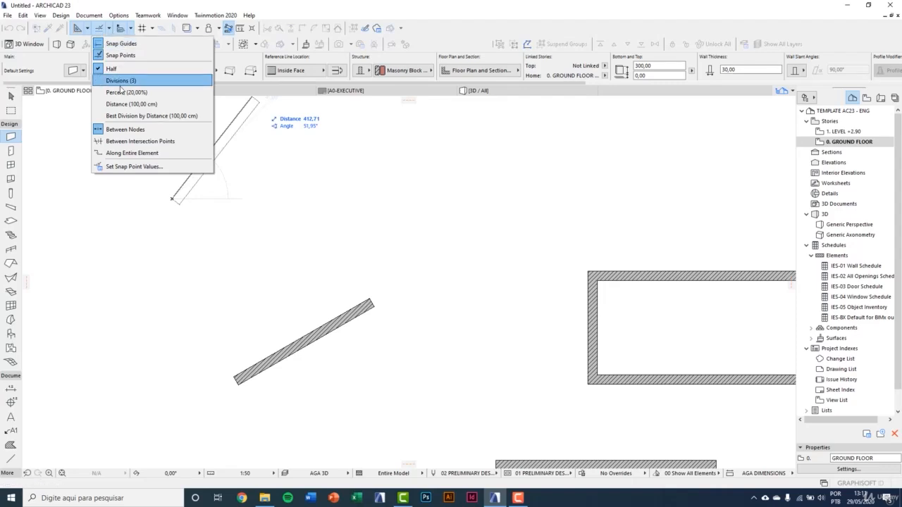
click(108, 30)
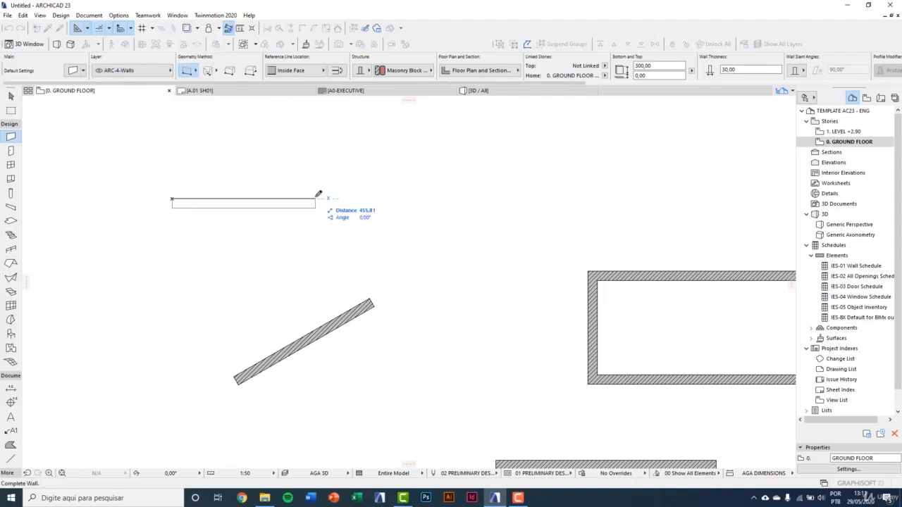
scroll(318, 195, down, 1)
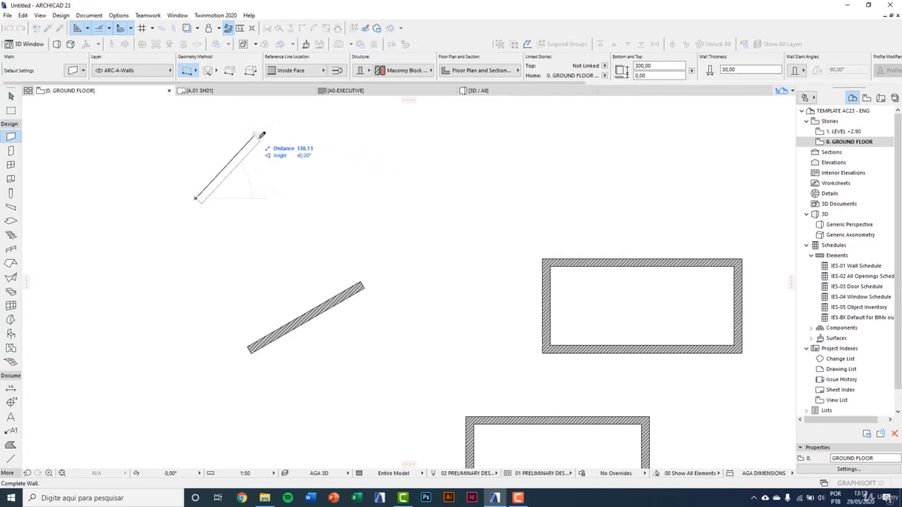
middle_drag(309, 131, 319, 220)
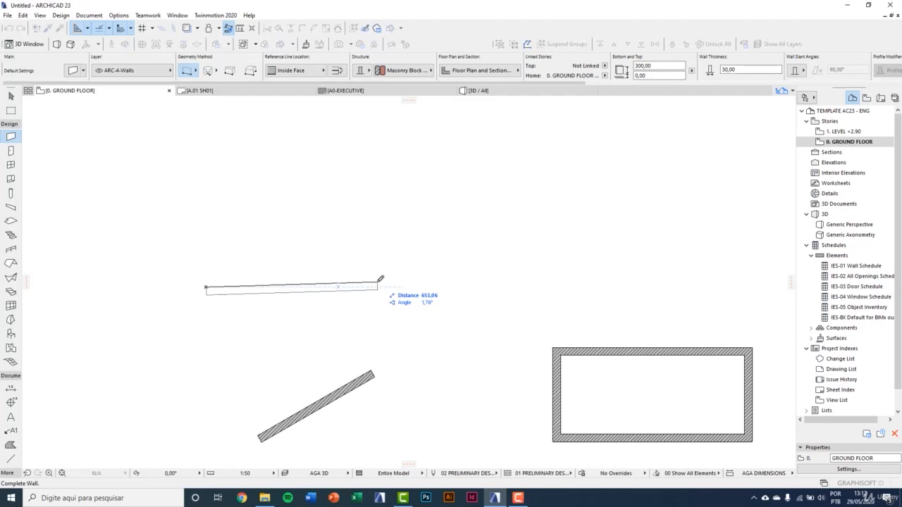
key(Escape)
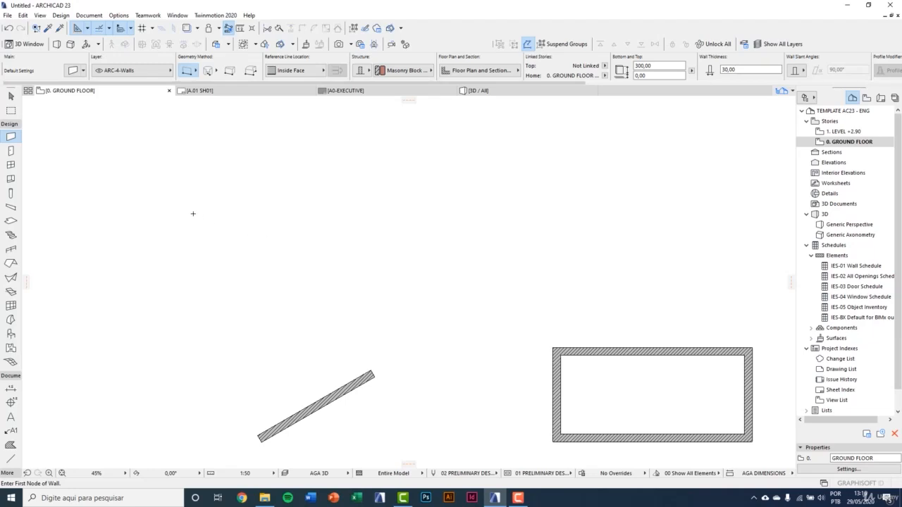
Browse the saved favorites of the Wall tool and the Stair tool
click(20, 137)
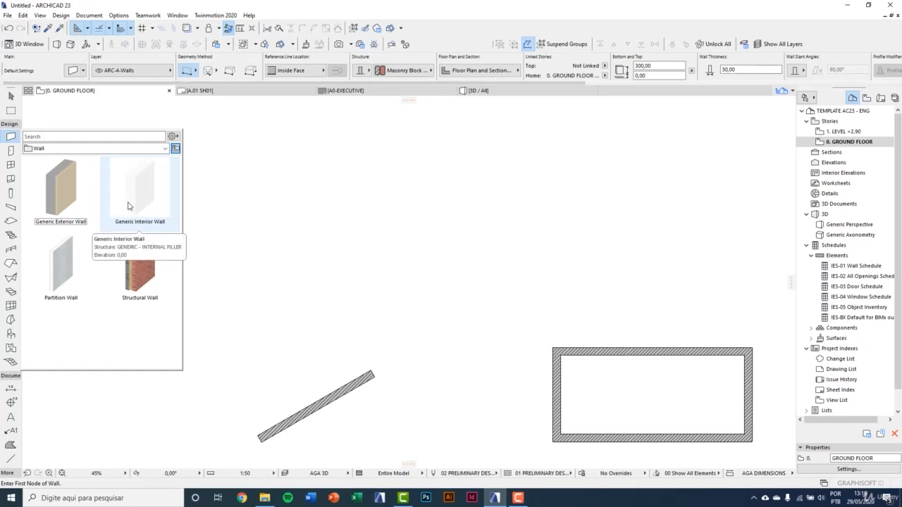
click(20, 238)
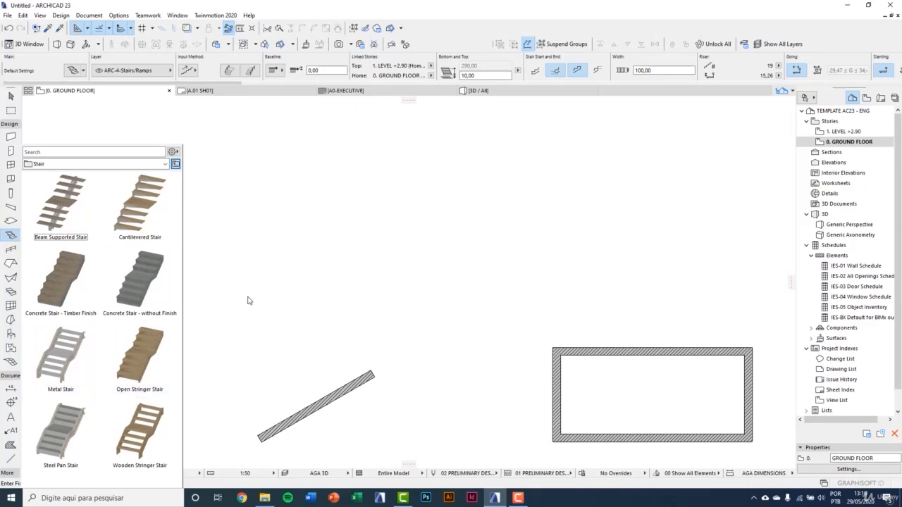
click(316, 272)
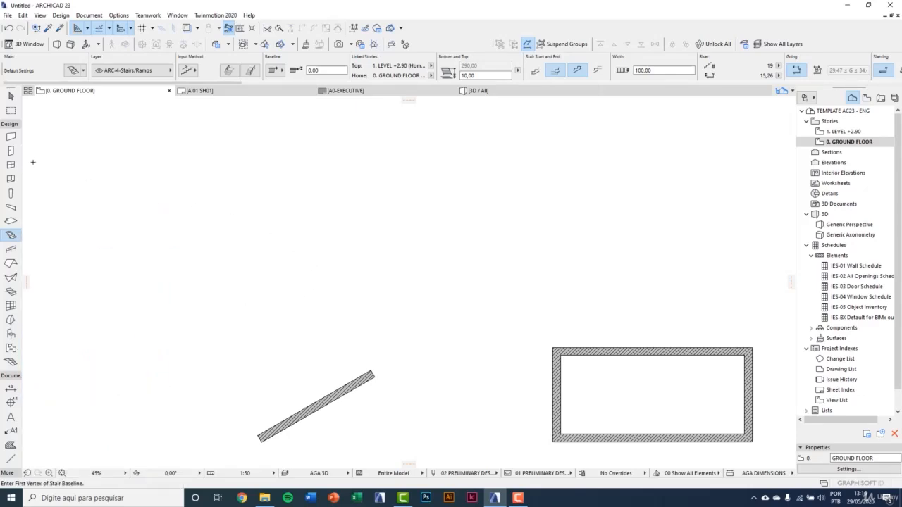
Draw a nearly horizontal straight wall above the angled wall, using the Generic Wall composite structure
click(10, 136)
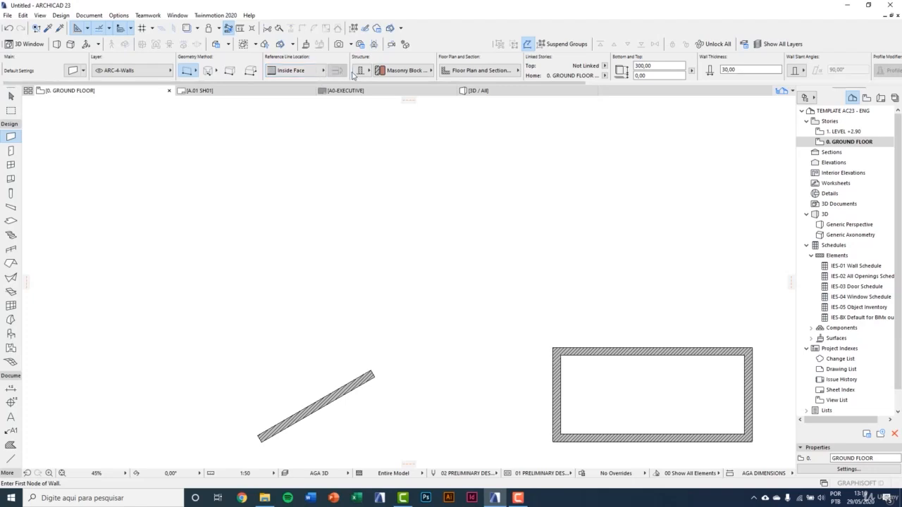
click(363, 71)
click(380, 72)
click(449, 221)
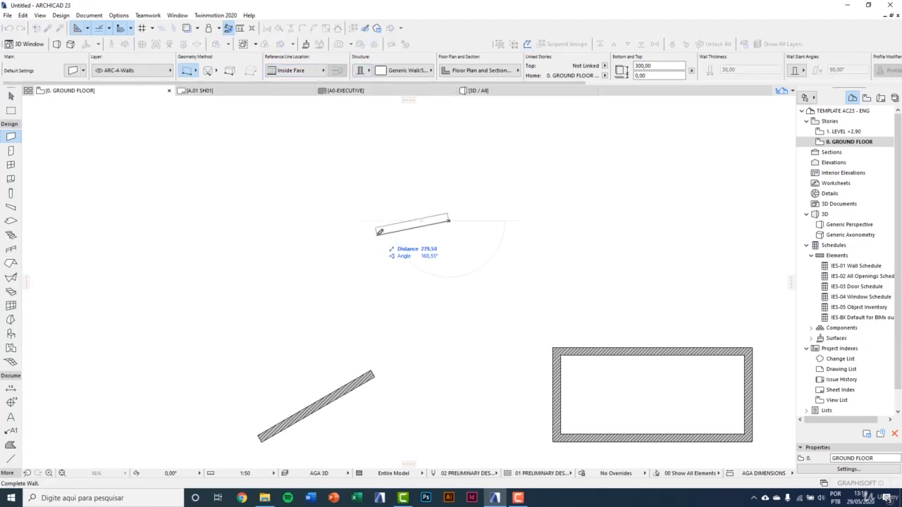
click(329, 216)
scroll(339, 215, up, 3)
key(Escape)
Examine the wall favorites and the New Favorite naming dialog from the composite wall's selection settings, without saving anything
click(372, 208)
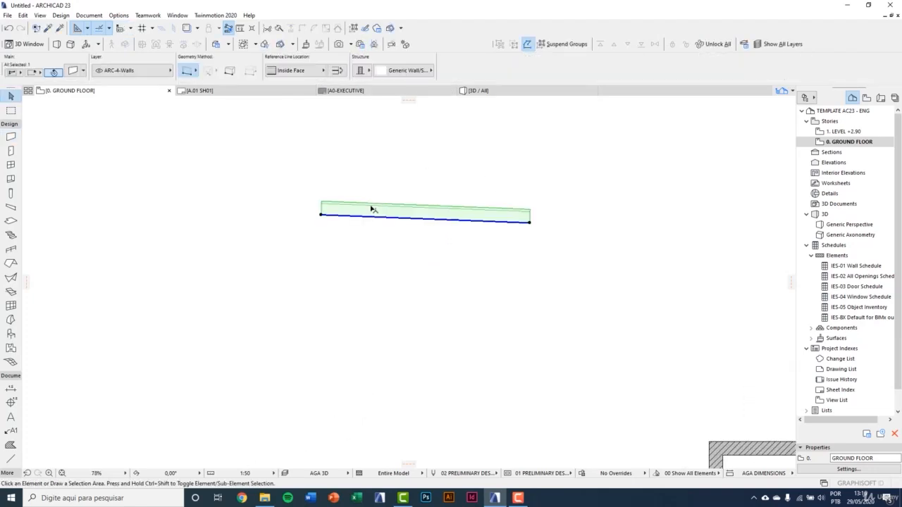
scroll(446, 212, up, 3)
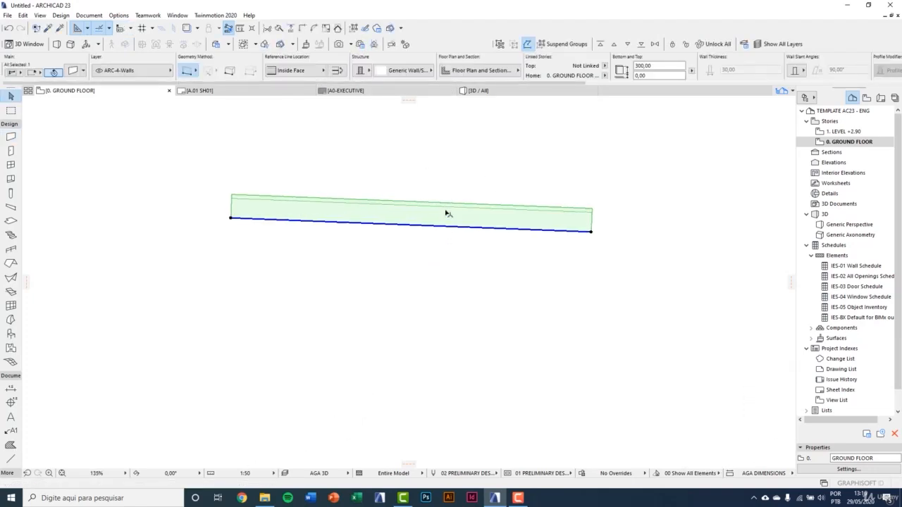
click(16, 138)
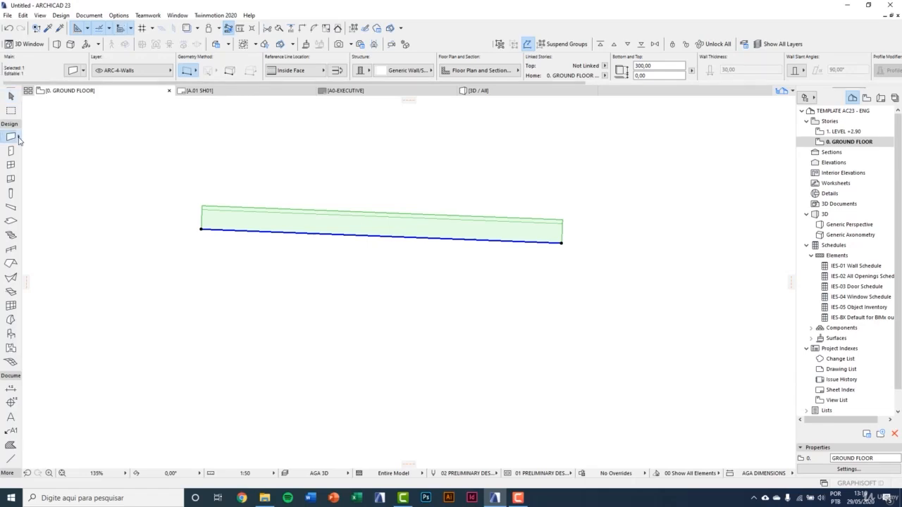
click(73, 71)
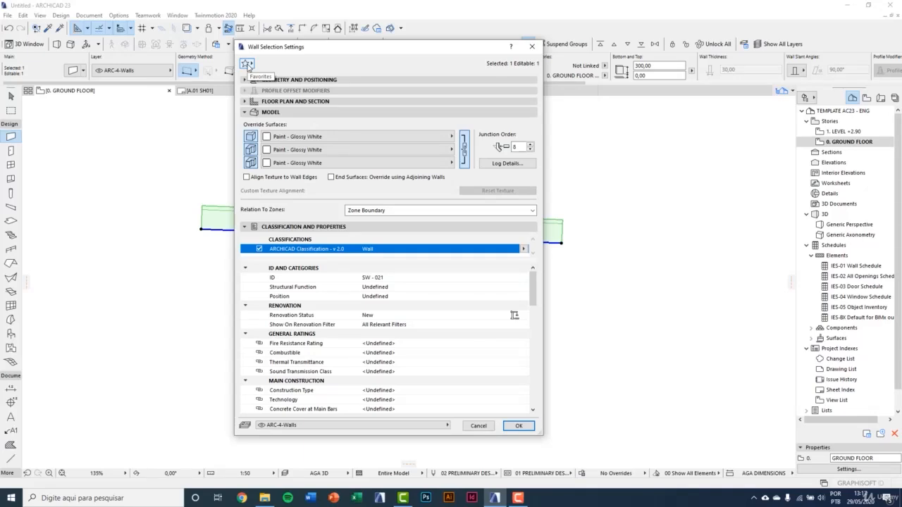
click(247, 64)
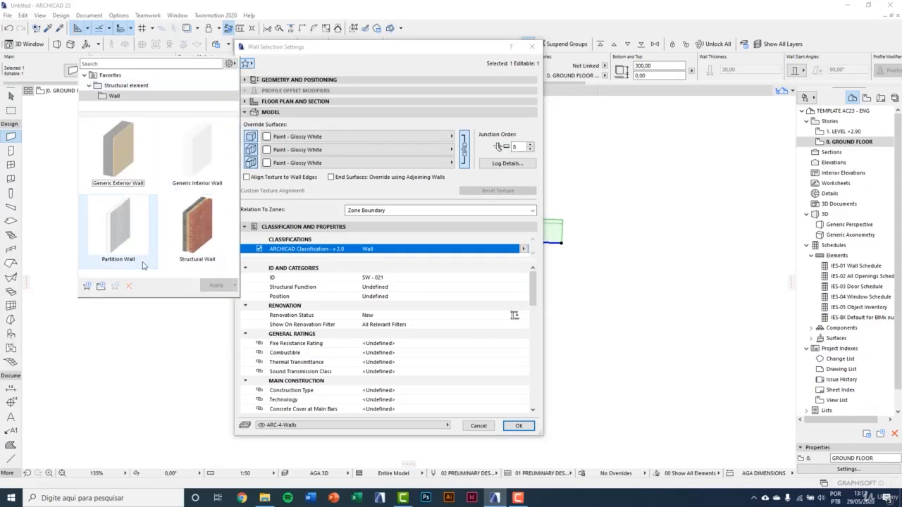
click(87, 288)
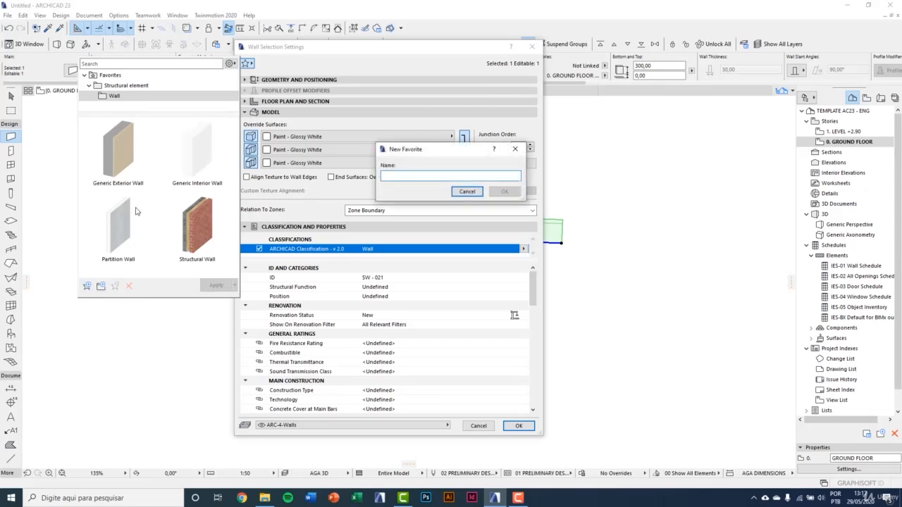
drag(423, 154, 333, 179)
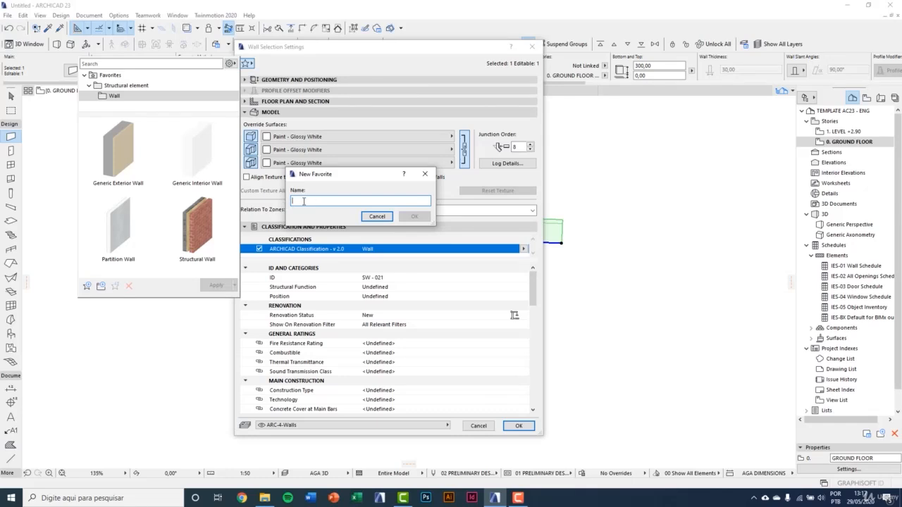
click(376, 216)
click(533, 46)
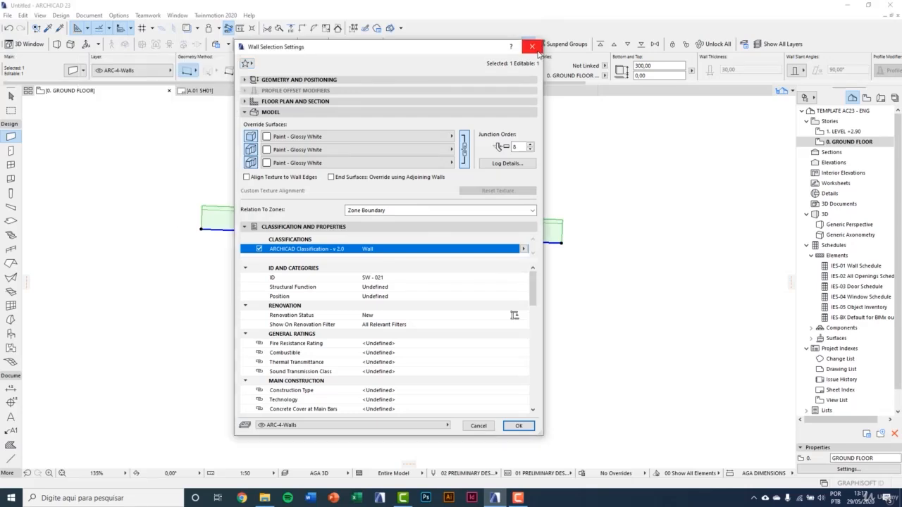
key(Escape)
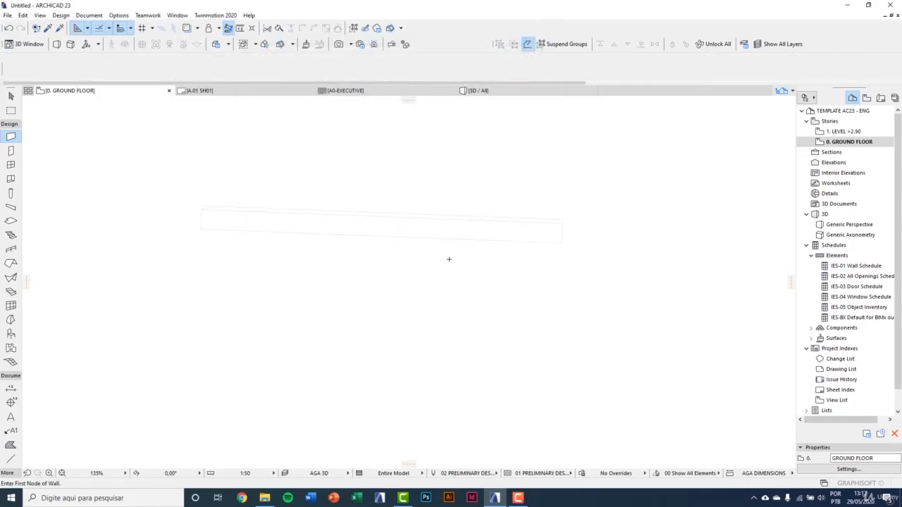
scroll(444, 253, down, 5)
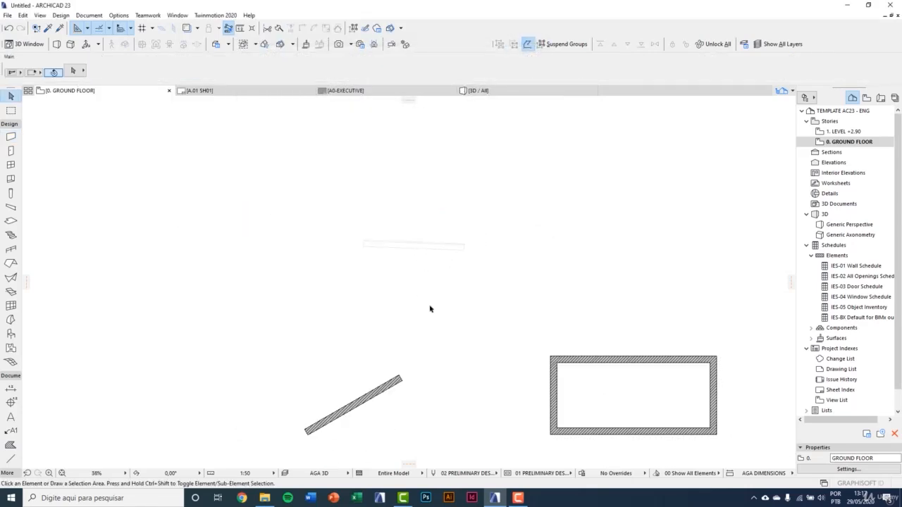
middle_drag(429, 308, 401, 246)
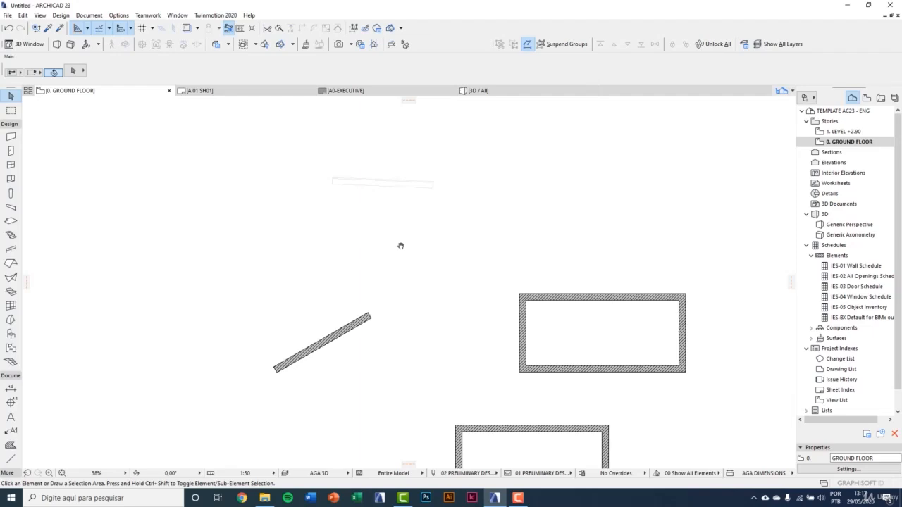
scroll(360, 239, down, 4)
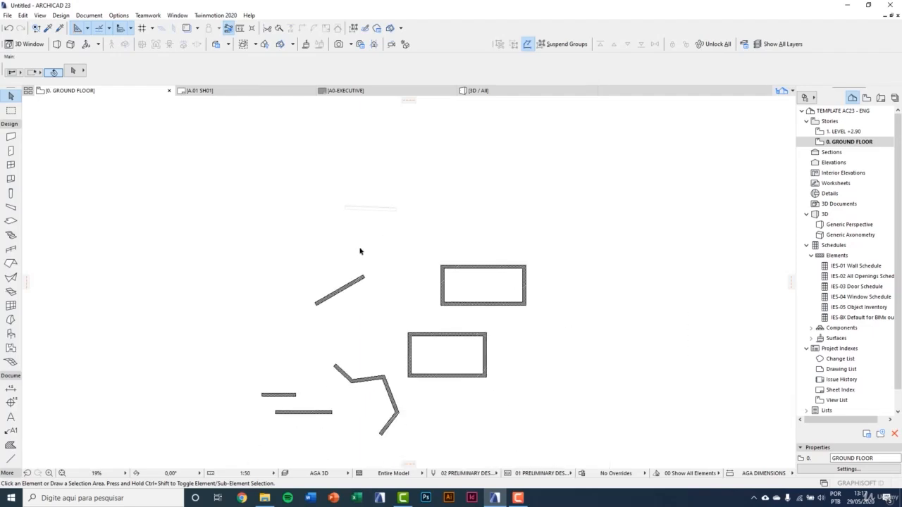
Select all the practice walls on the ground floor plan with one selection rectangle and delete them
drag(280, 209, 469, 369)
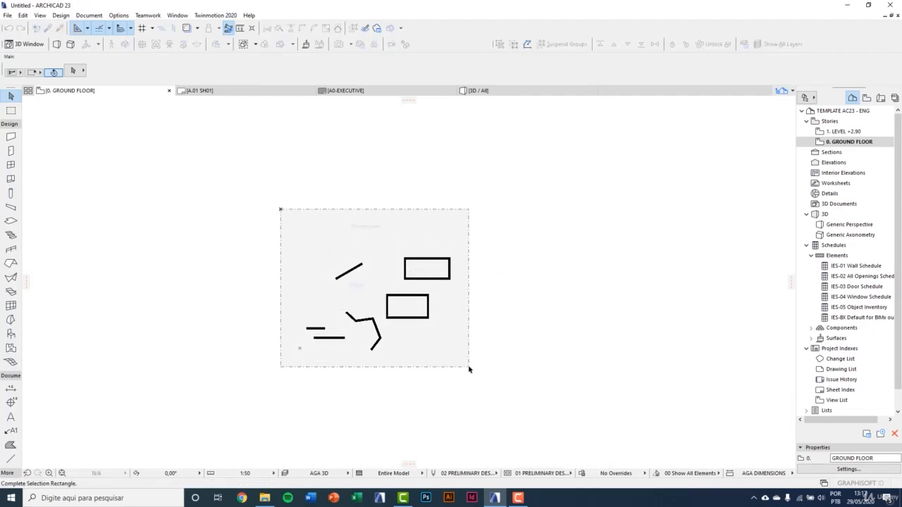
click(469, 369)
key(Delete)
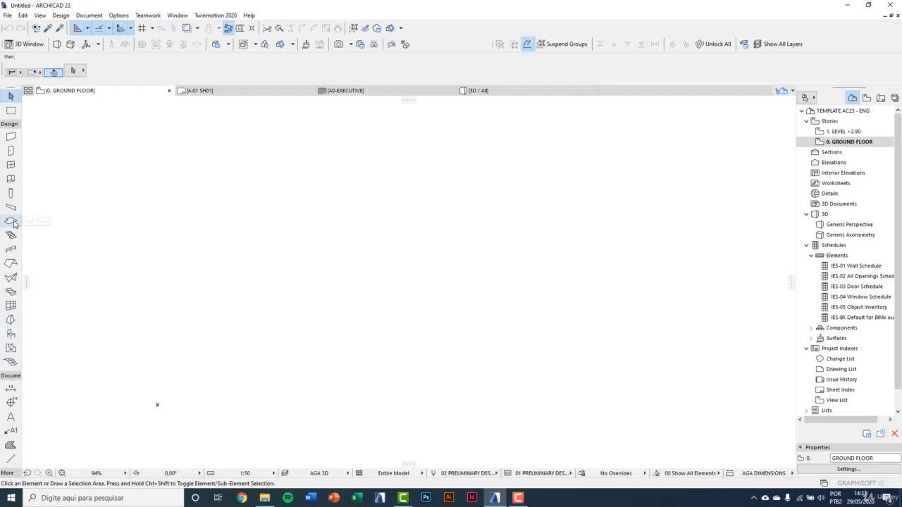
Draw a rectangular structural concrete slab on the ARC-4-Structure layer in the empty floor plan
click(10, 221)
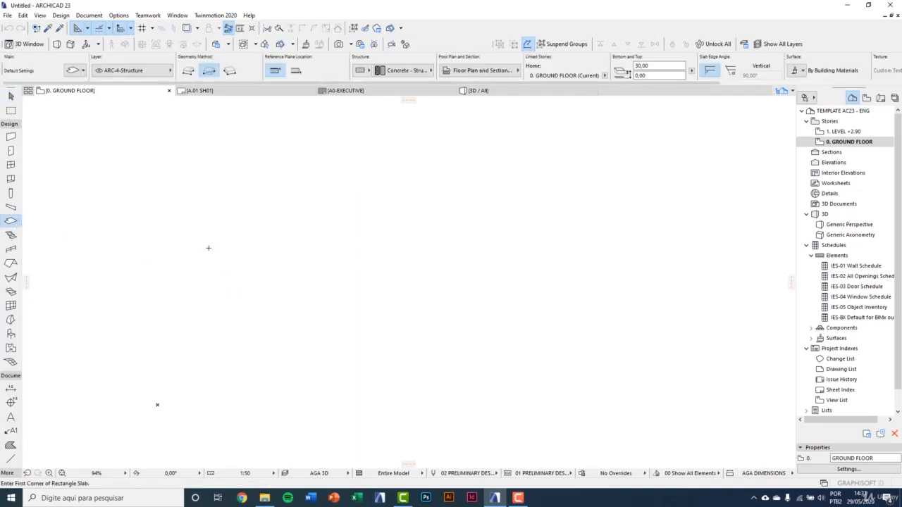
click(209, 248)
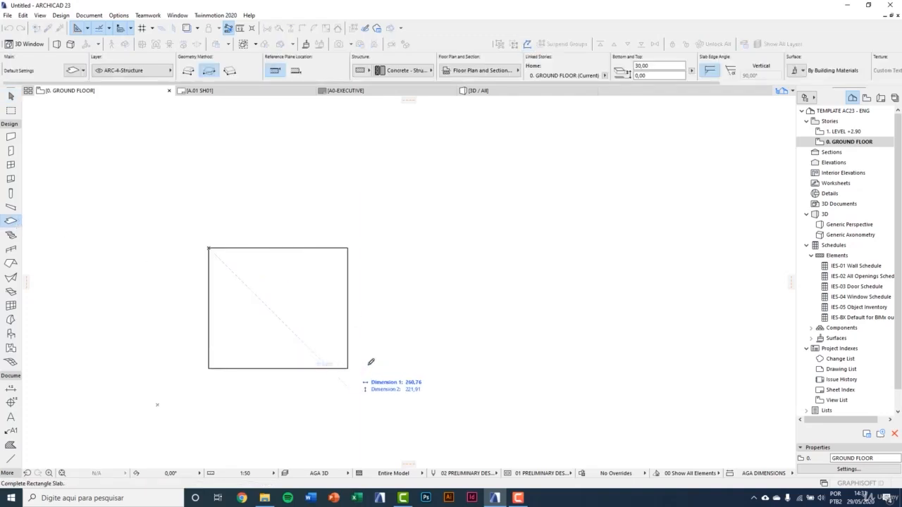
click(418, 386)
scroll(256, 321, up, 1)
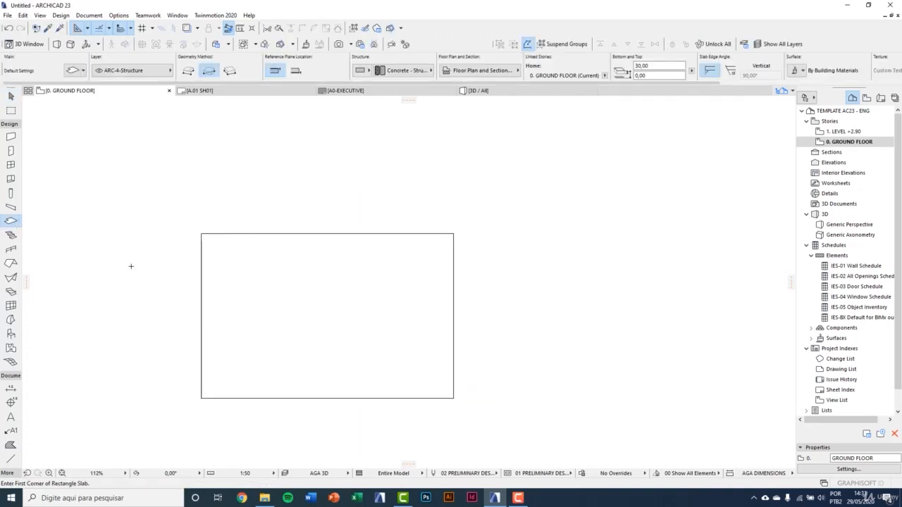
Draw a horizontal straight masonry wall about 334 cm long, starting outside the slab's left edge and ending inside the slab
click(11, 136)
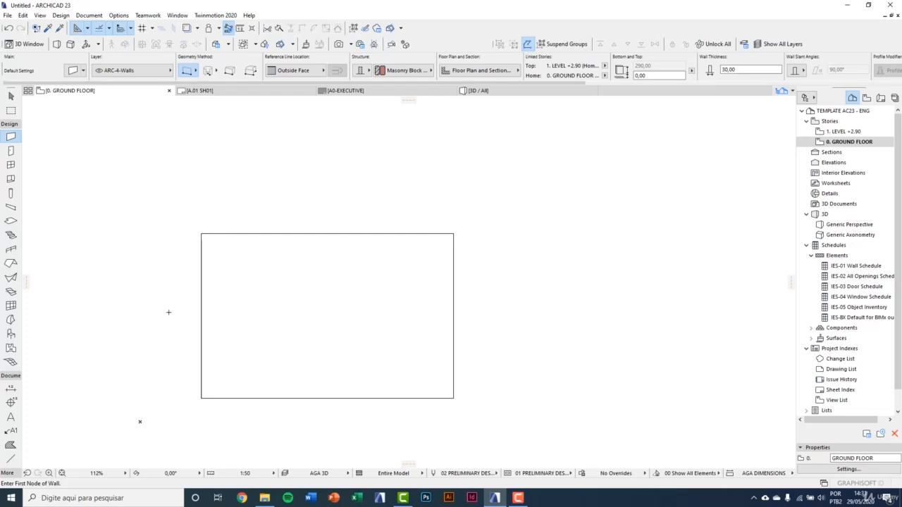
click(162, 315)
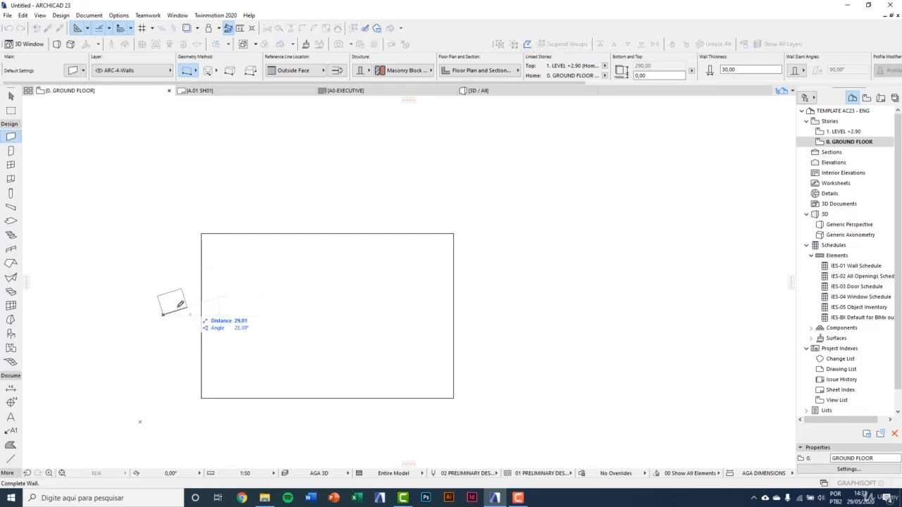
scroll(177, 308, down, 4)
key(Escape)
click(130, 315)
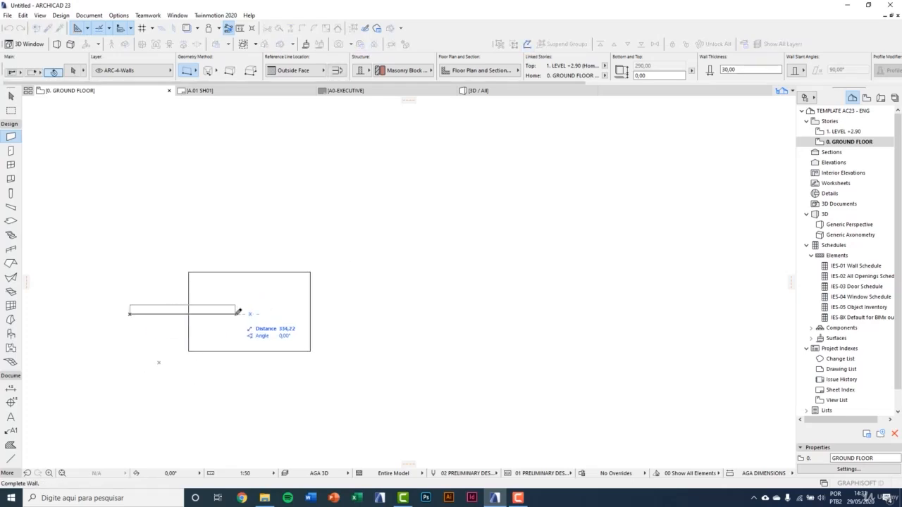
click(236, 312)
click(338, 290)
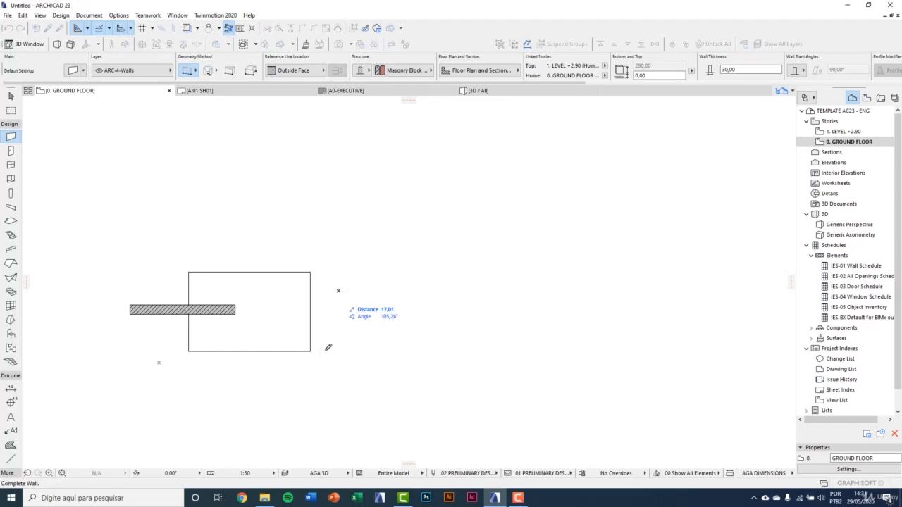
key(Escape)
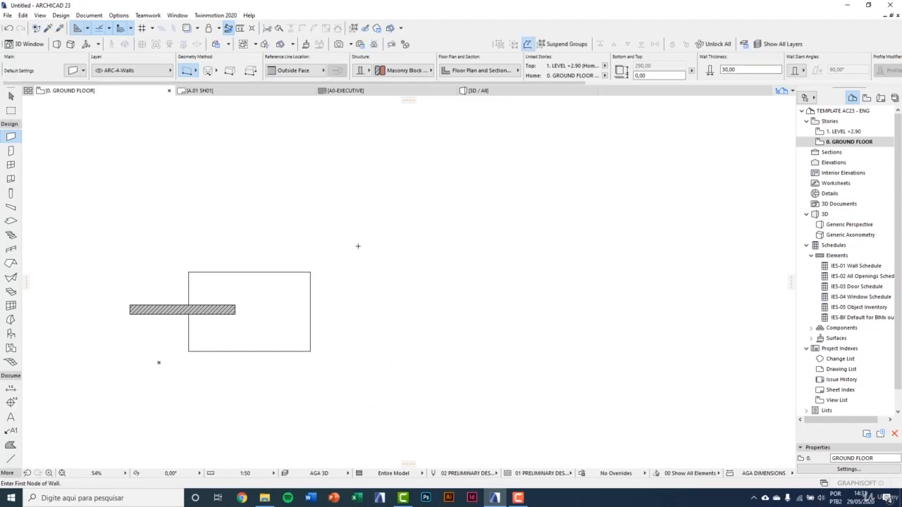
Draw a vertical straight wall to the right of the slab, extending past the slab's upper and lower edges
click(358, 246)
click(363, 398)
key(Escape)
Replace the slab with a larger rectangular one that encloses the vertical wall and the right end of the horizontal wall
click(288, 312)
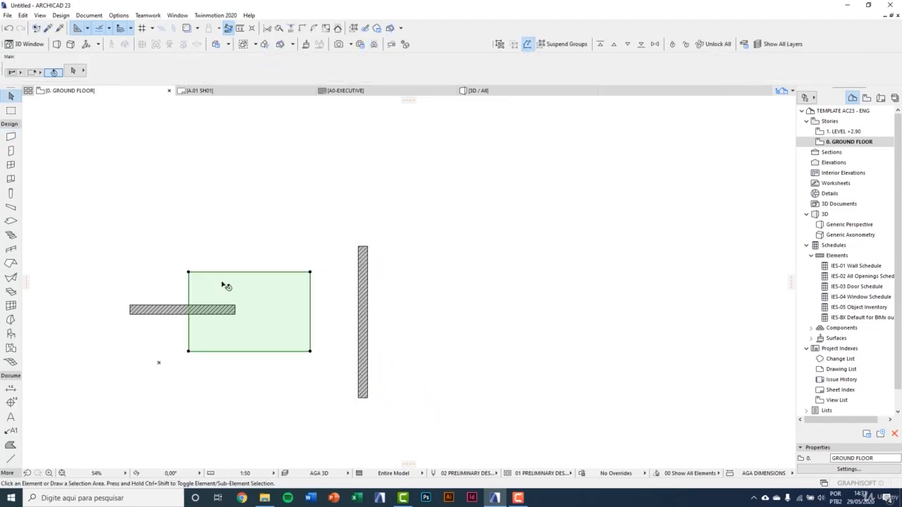
key(Delete)
click(11, 220)
click(195, 207)
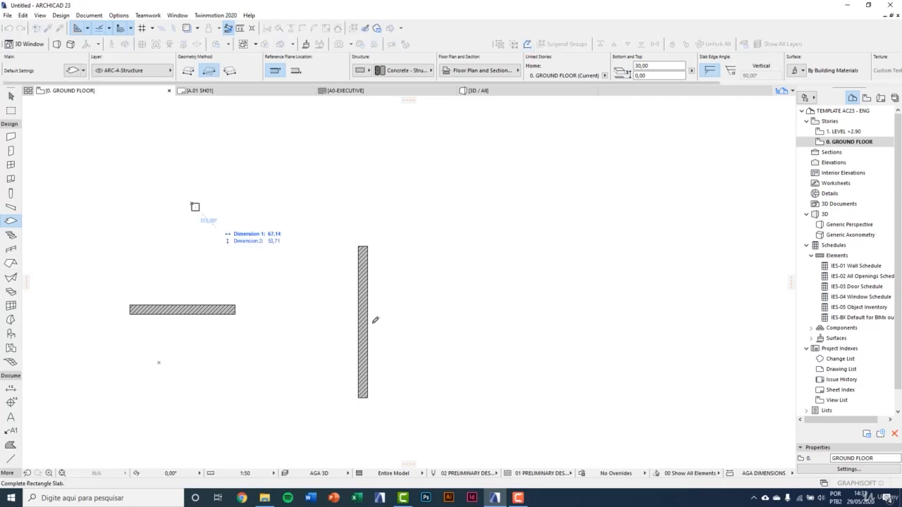
scroll(375, 321, down, 3)
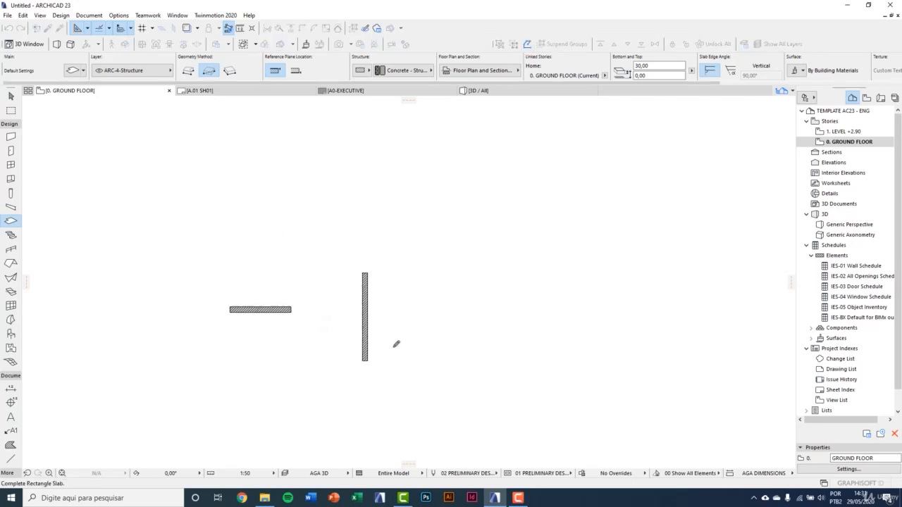
click(434, 387)
scroll(257, 291, up, 1)
key(Escape)
Move the horizontal wall left and slightly down so that its right end meets the slab's left edge
click(238, 314)
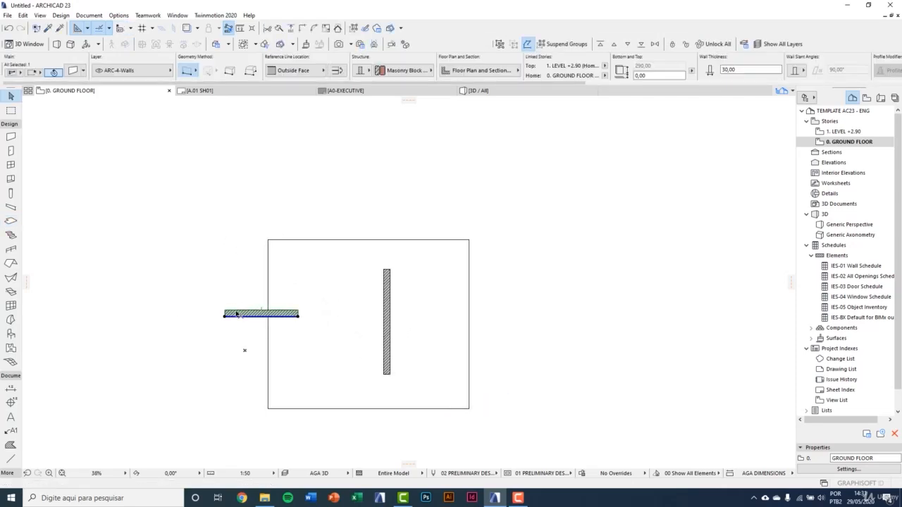
key(ctrl+d)
click(242, 316)
click(215, 329)
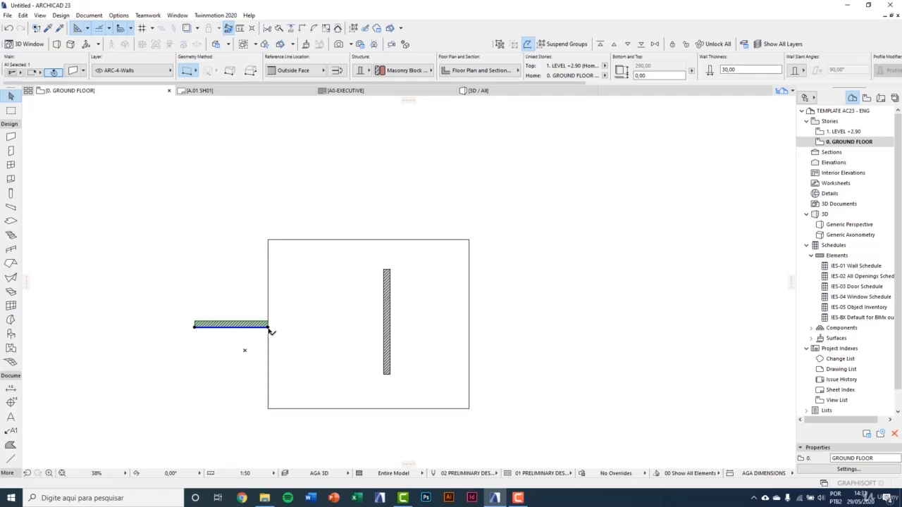
Stretch the right end of the horizontal wall into the slab and deselect the wall
click(268, 326)
click(321, 325)
click(231, 288)
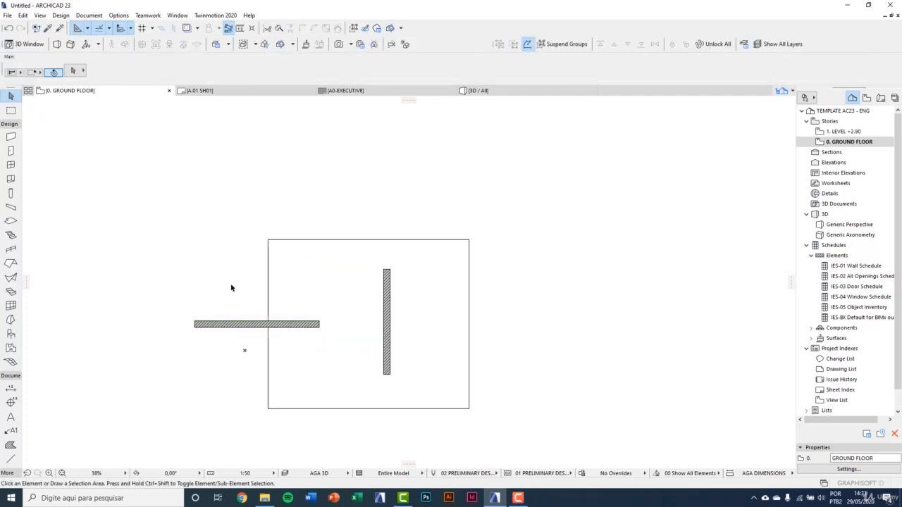
Select the slab by its surface with the Arrow tool and deselect it
middle_drag(232, 287, 205, 284)
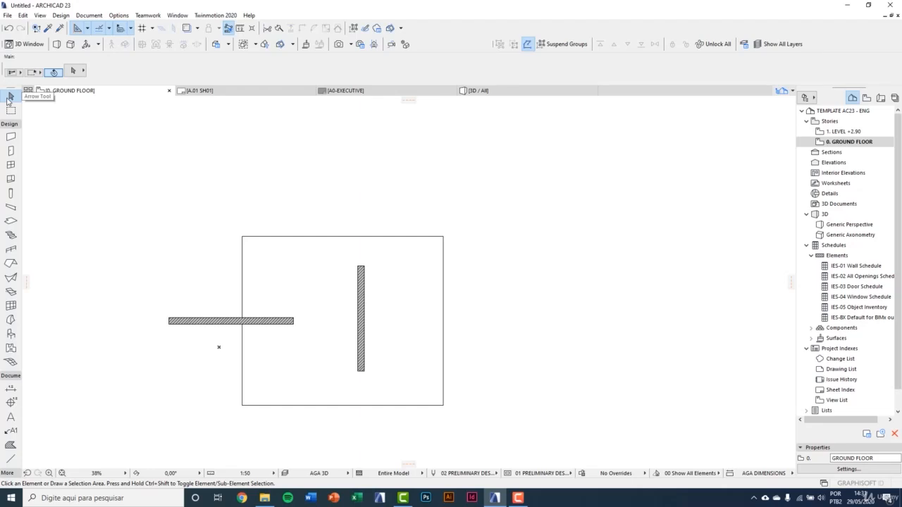
click(289, 267)
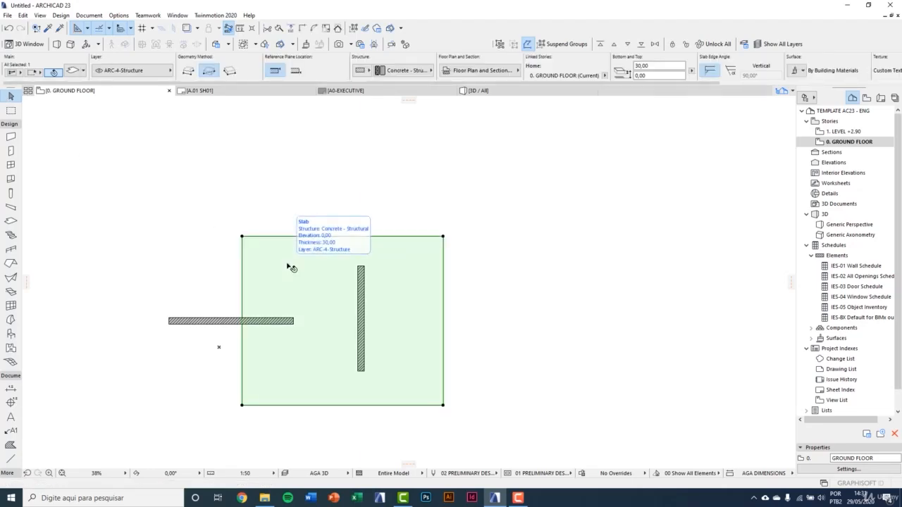
click(260, 229)
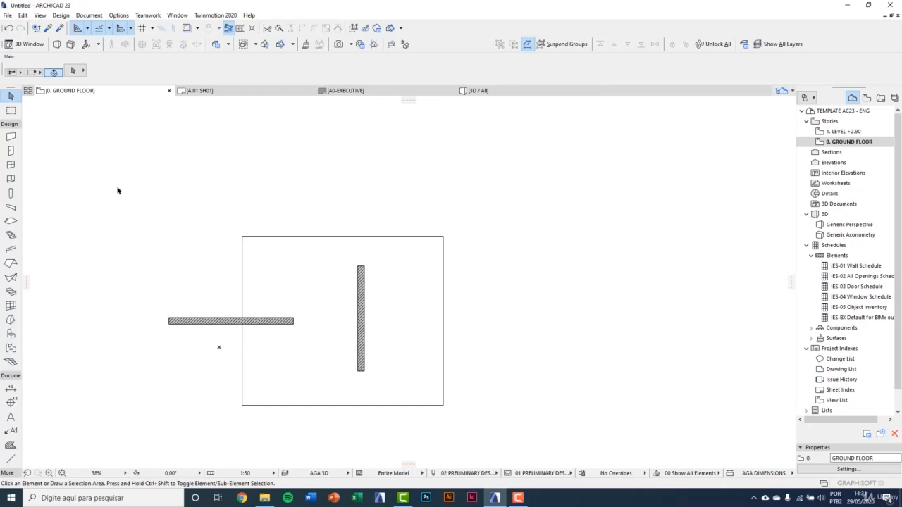
Set the selection method to partial elements, test it with a rectangle partly covering the slab and horizontal wall, and clear the selection
click(21, 76)
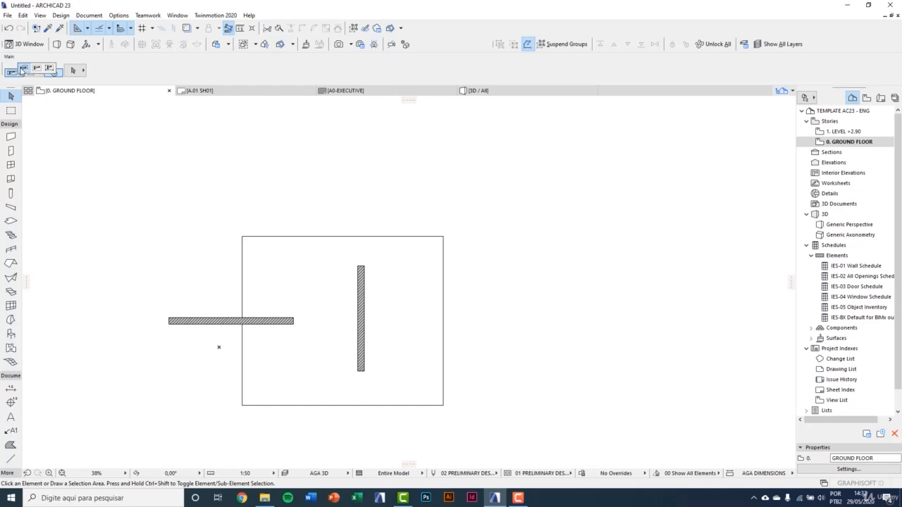
click(23, 69)
click(115, 193)
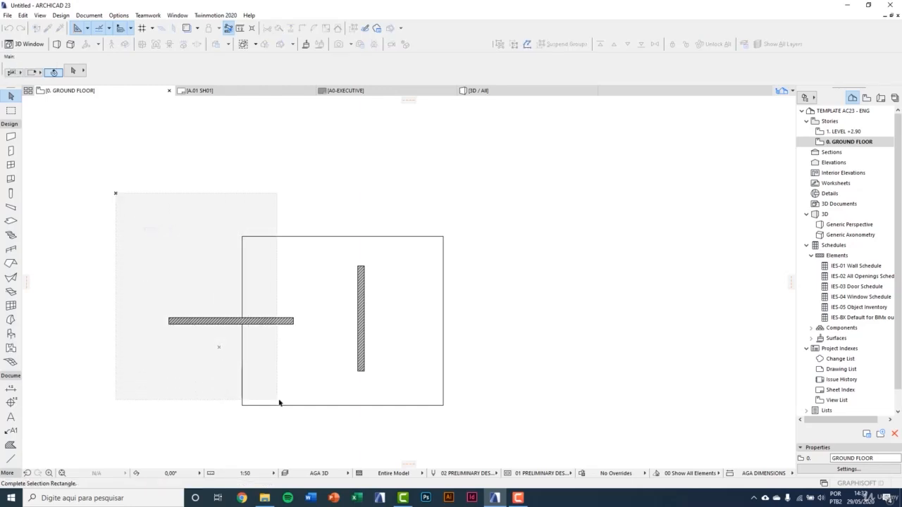
click(314, 433)
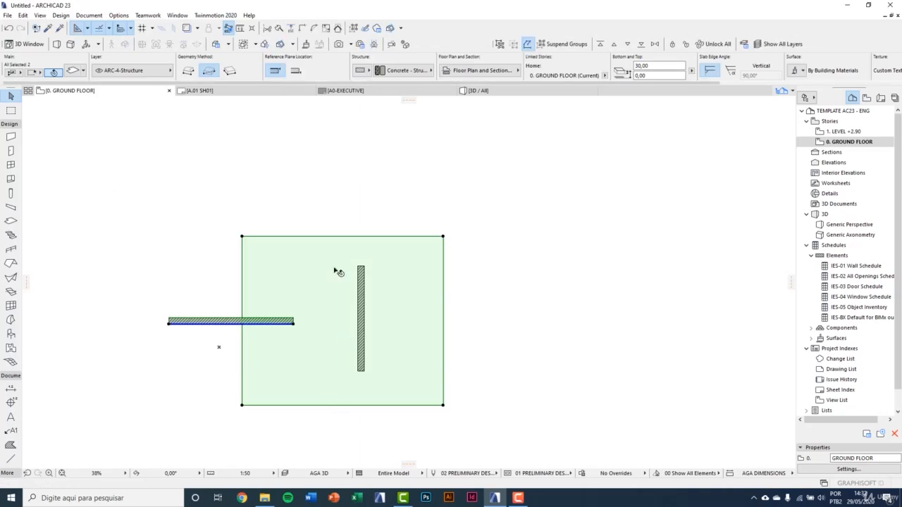
key(Escape)
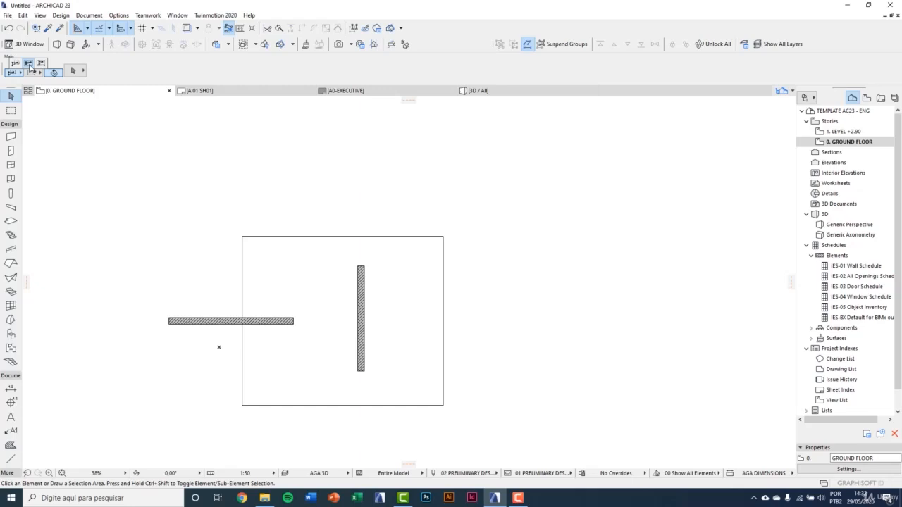
Set the selection method to entire elements, test it with a rectangle fully enclosing the vertical wall, and clear the selection
click(29, 66)
click(303, 187)
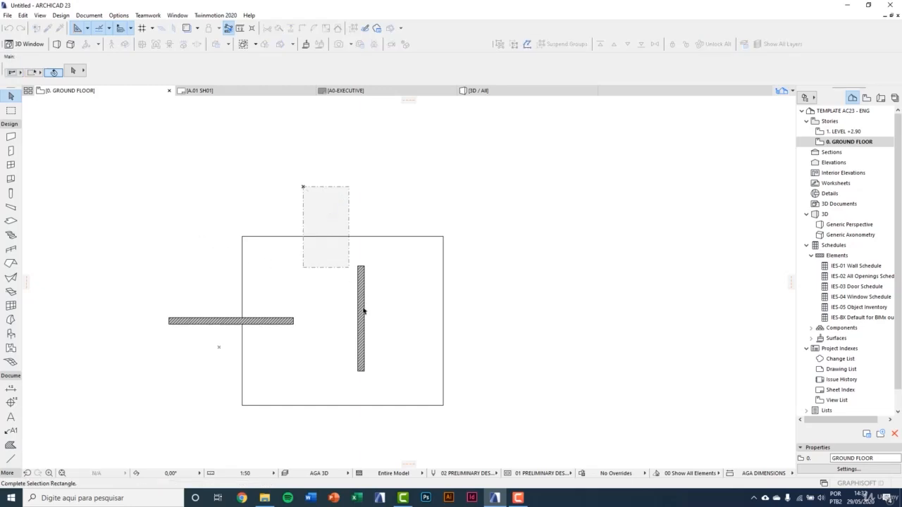
click(406, 436)
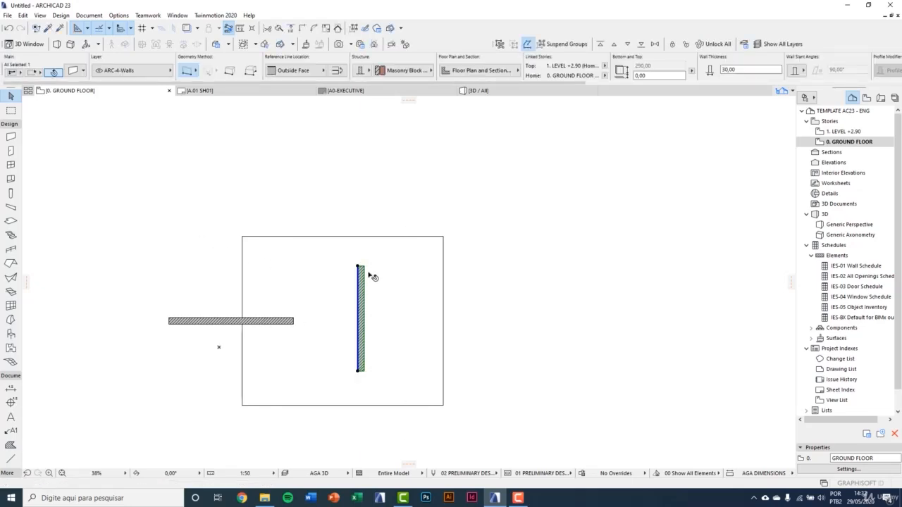
key(Escape)
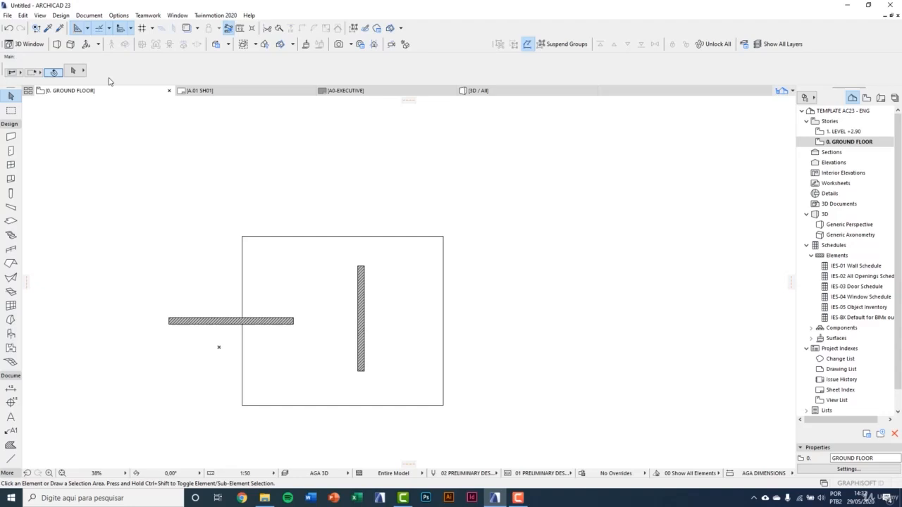
Set the selection method to direction-dependent and test it with a left-to-right and a right-to-left selection rectangle
click(11, 74)
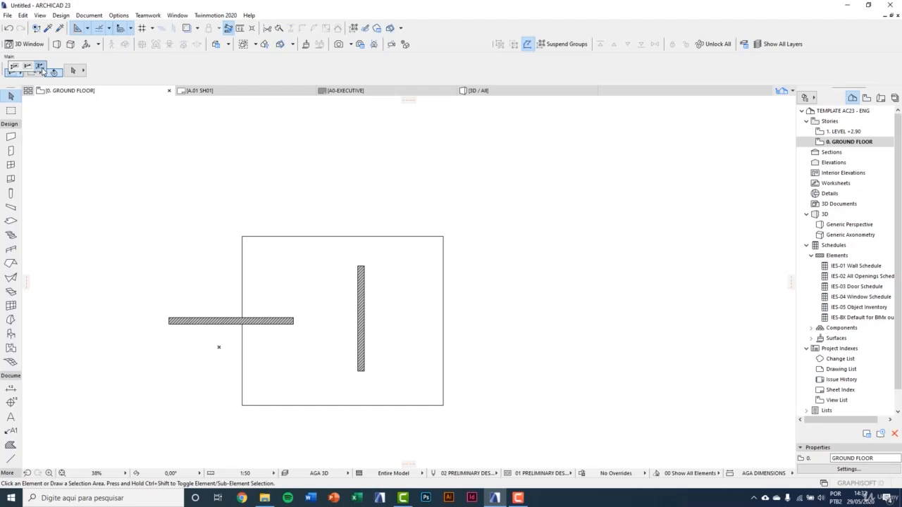
click(40, 67)
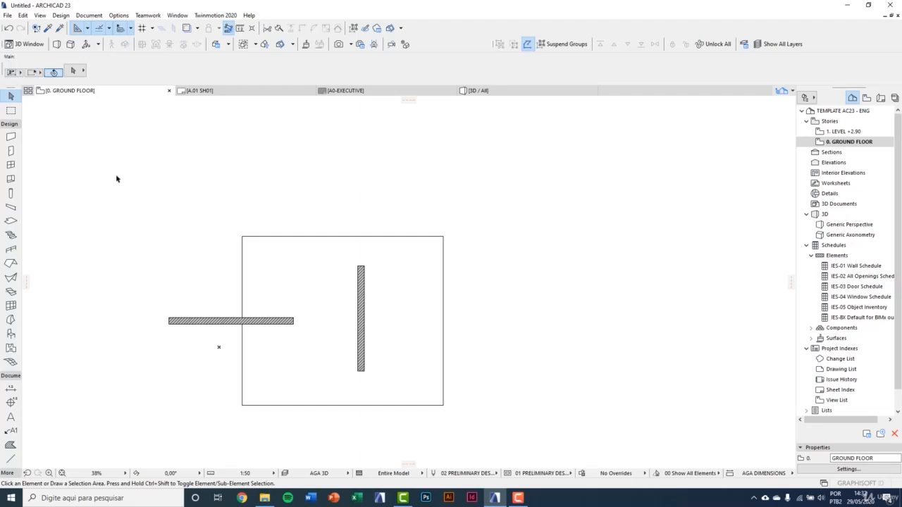
drag(107, 162, 324, 432)
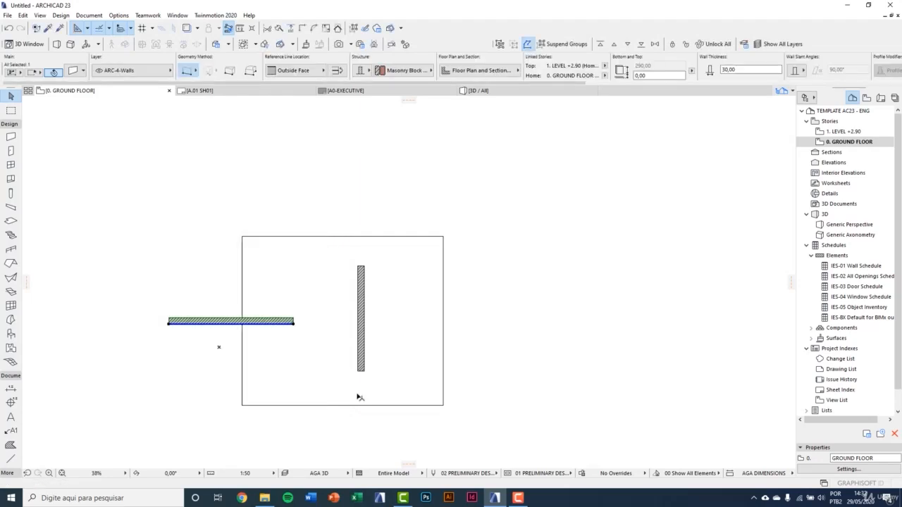
click(497, 215)
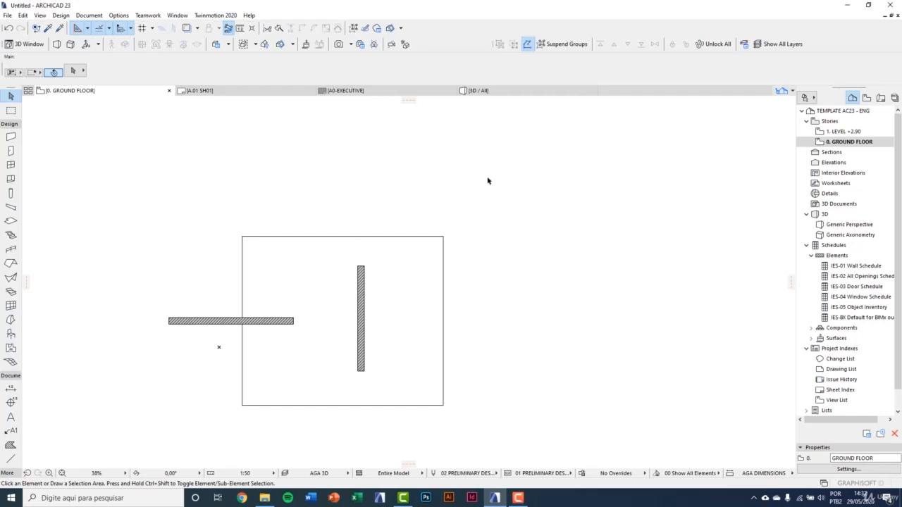
drag(486, 170, 345, 439)
click(497, 346)
Review the selection shape options keeping the rectangle, select the slab by its surface with Quick Selection, and deselect it
click(33, 73)
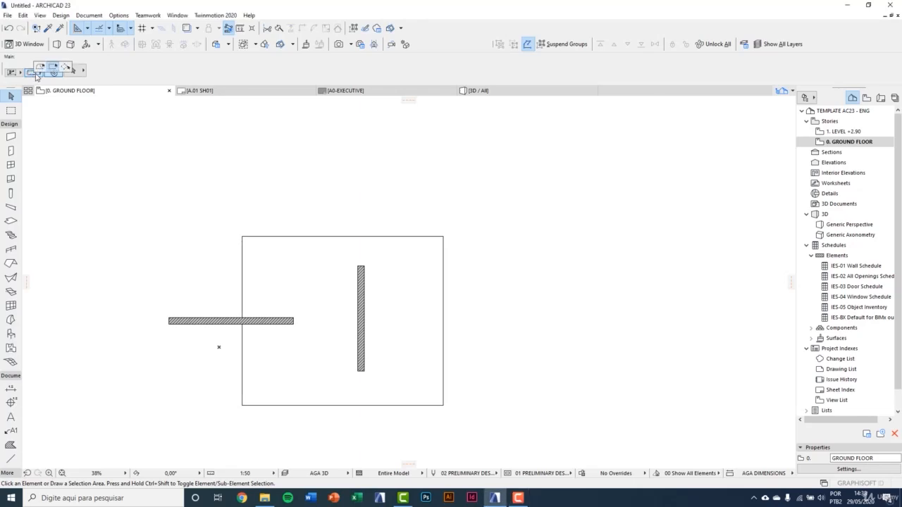
click(34, 75)
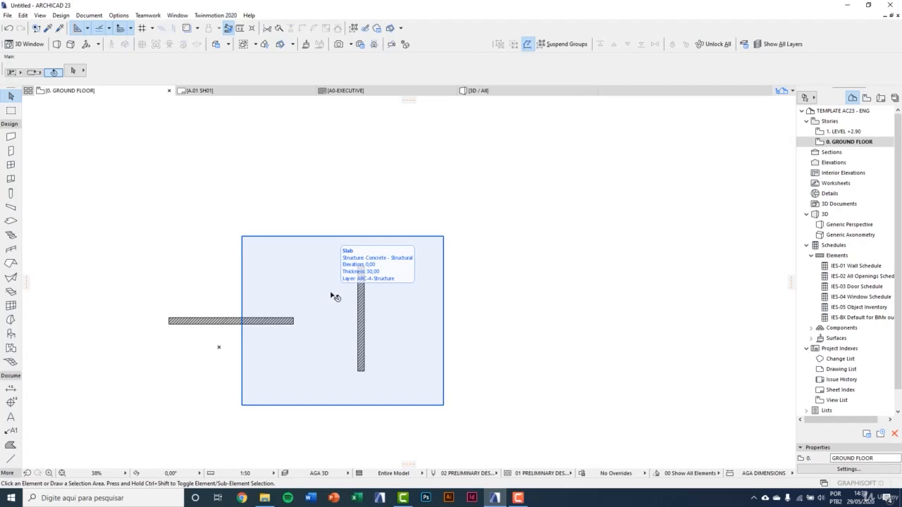
click(332, 348)
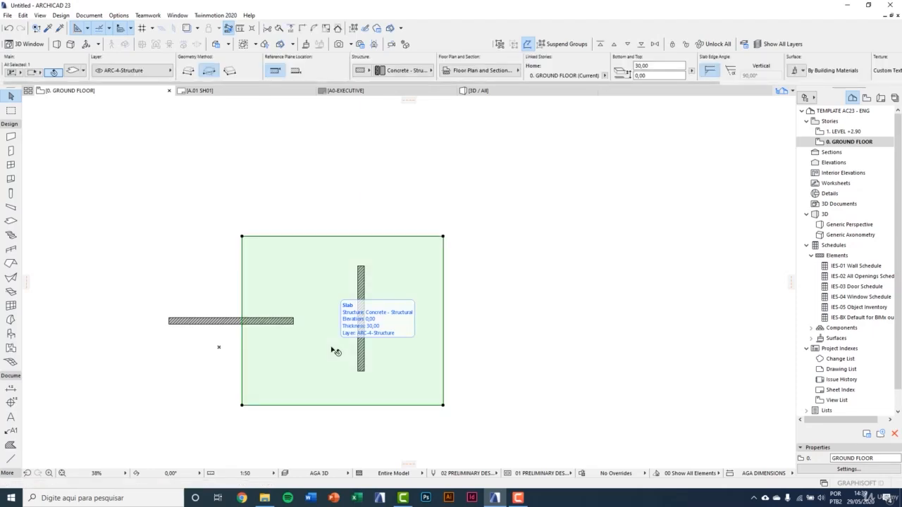
click(228, 233)
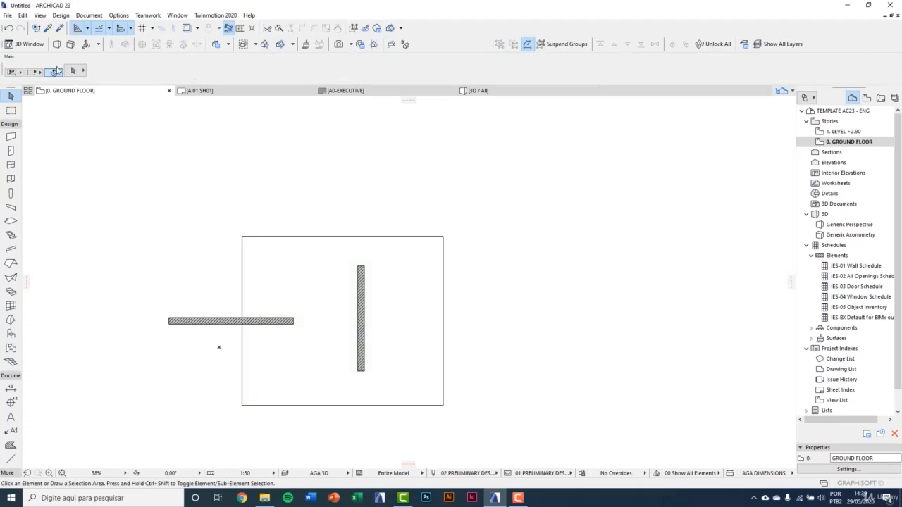
With Quick Selection off, select the slab and vertical wall by enclosing them in a left-to-right rectangle, and clear the selection
click(285, 286)
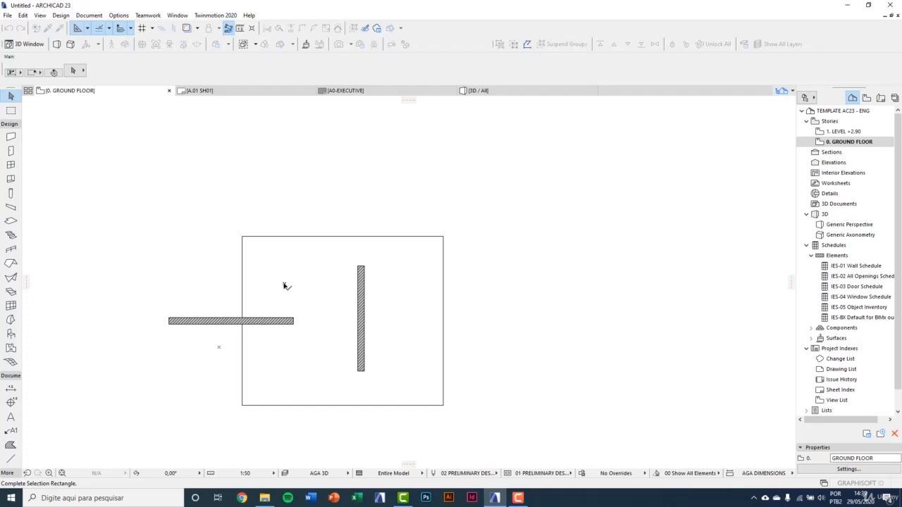
key(Escape)
drag(223, 219, 518, 449)
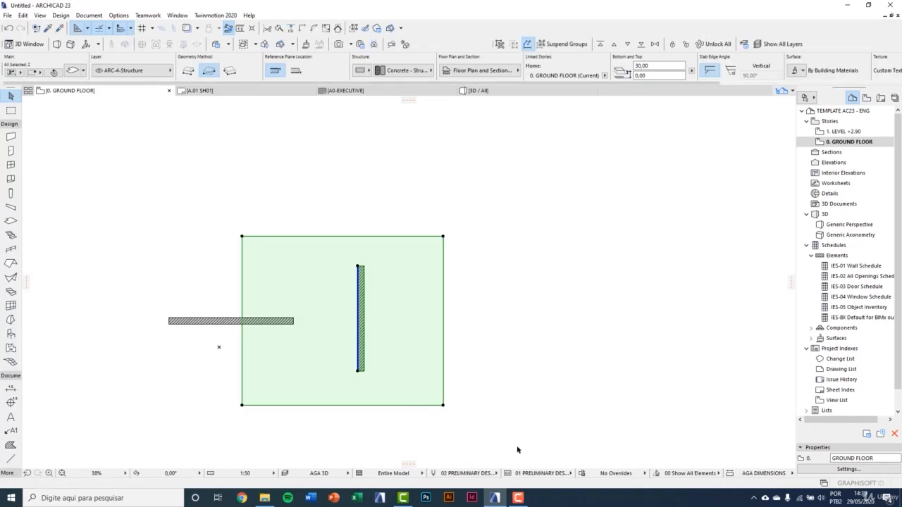
key(Escape)
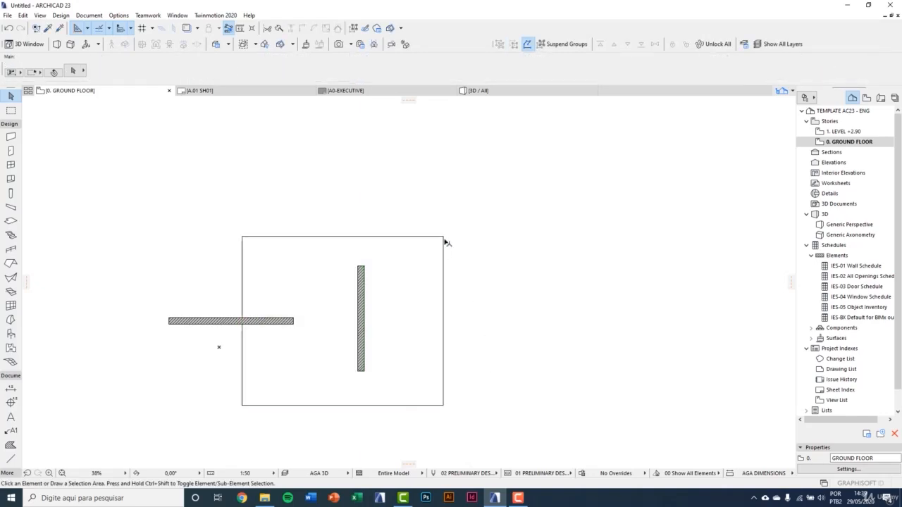
With Quick Selection still off, select the slab by its right-hand corner nodes and deselect it
click(443, 237)
key(Escape)
click(444, 407)
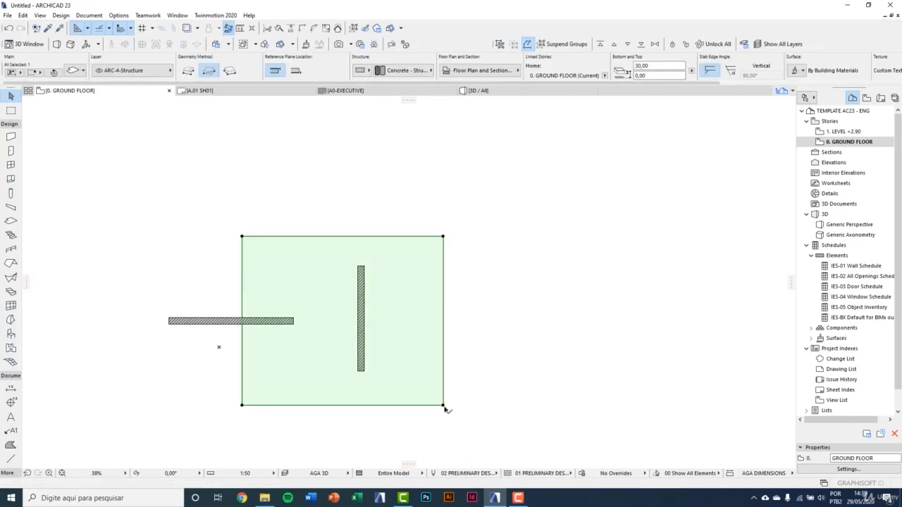
key(Escape)
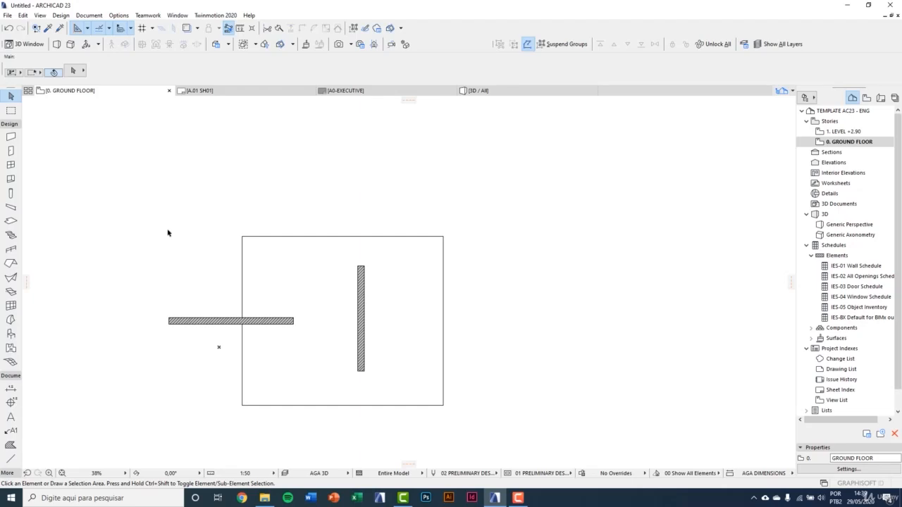
Select and deselect the slab by its surface, and select only the vertical wall with a rectangle started inside the slab, suspending Quick Selection
scroll(381, 327, up, 5)
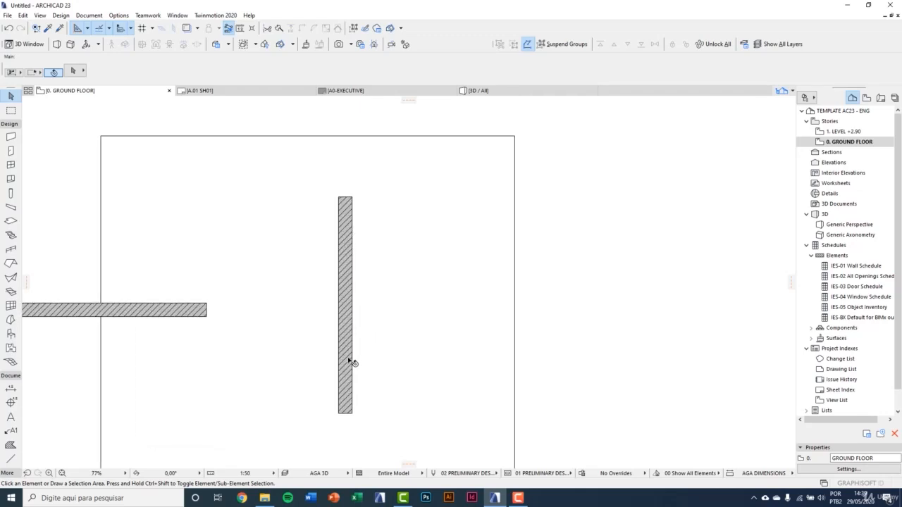
click(299, 172)
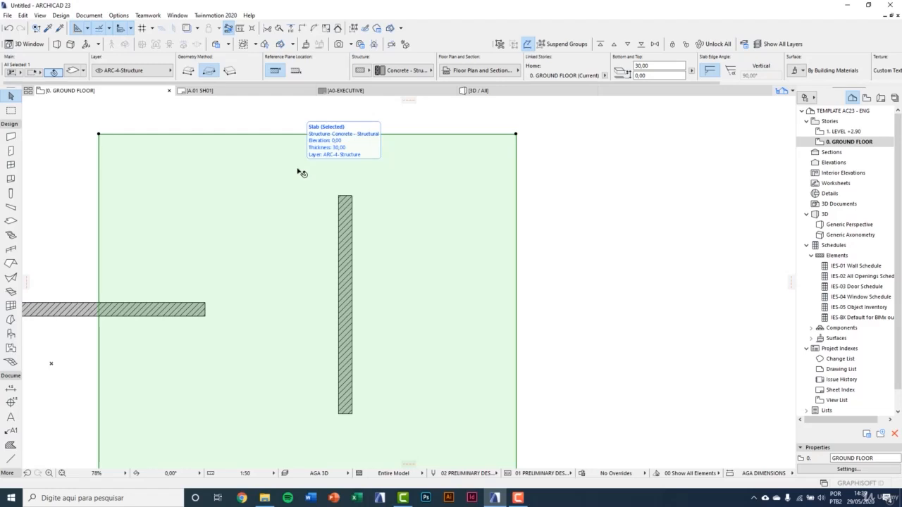
key(Escape)
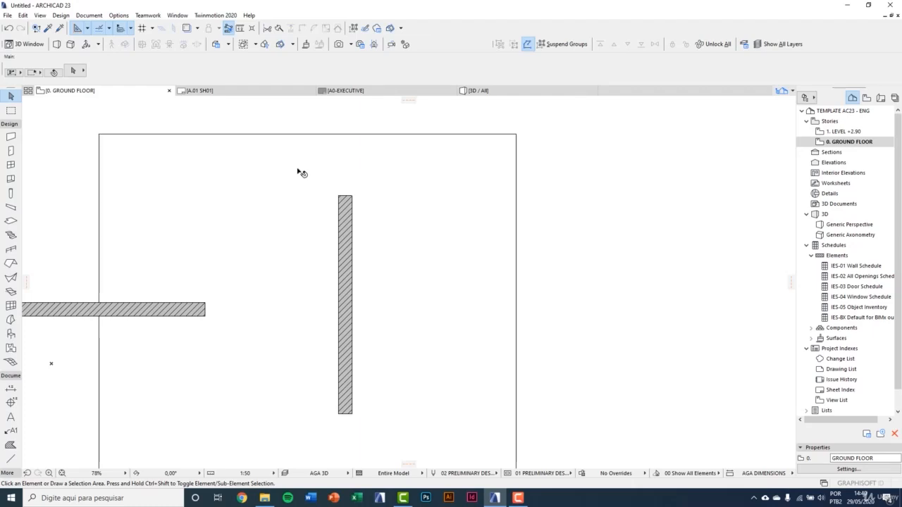
click(297, 170)
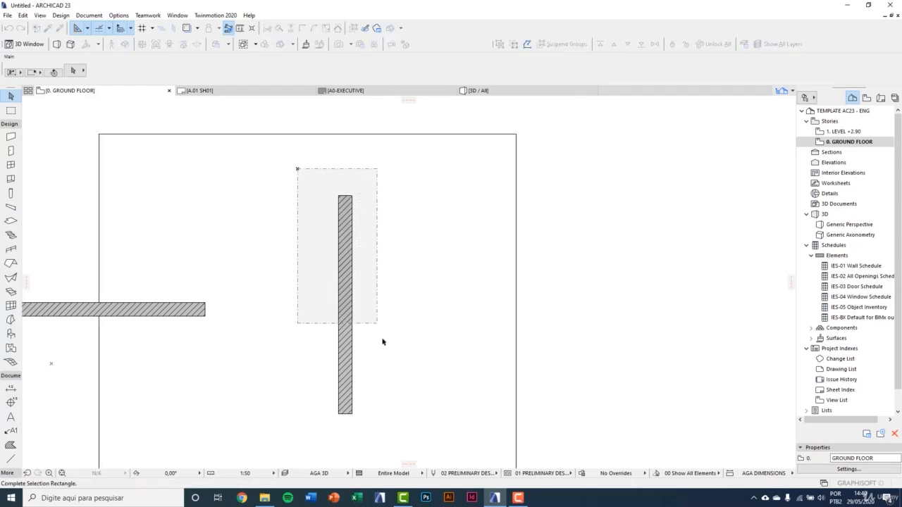
click(419, 439)
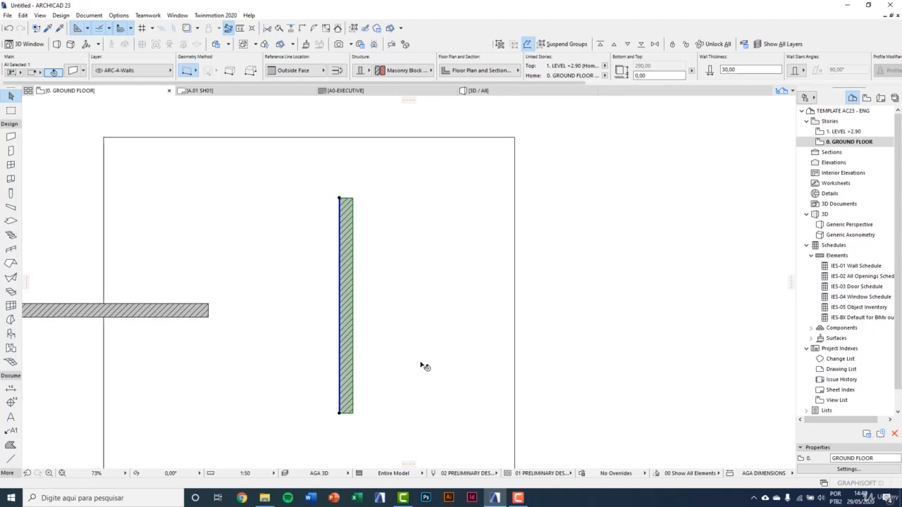
Add the slab and the horizontal wall to the vertical wall's selection, and clear the whole selection
scroll(422, 365, down, 3)
click(420, 367)
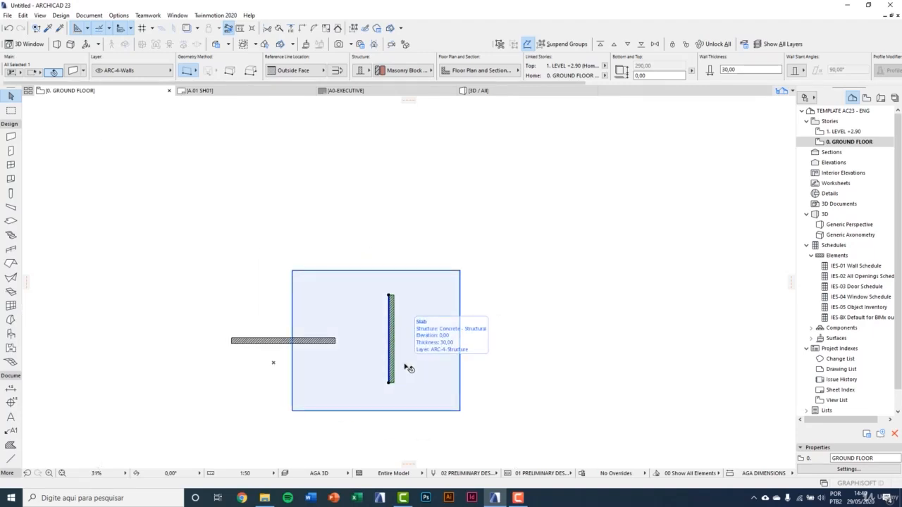
shift+click(368, 316)
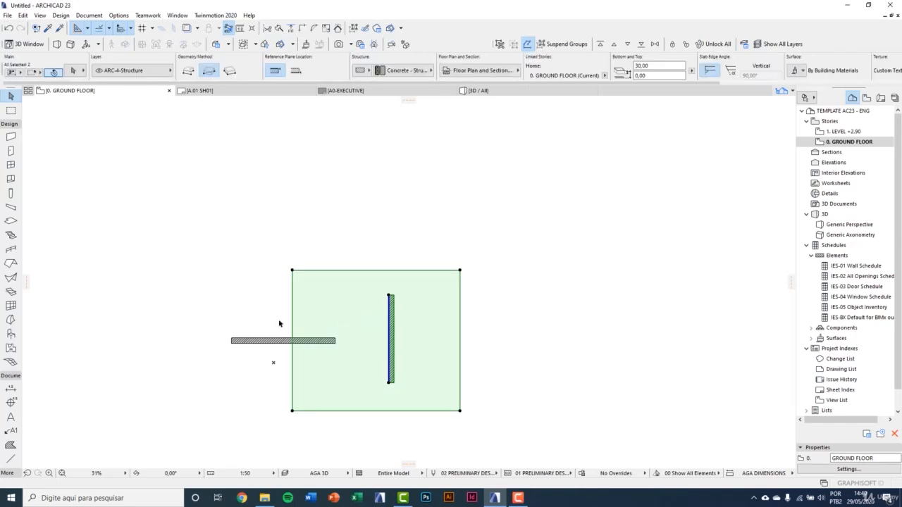
shift+click(310, 341)
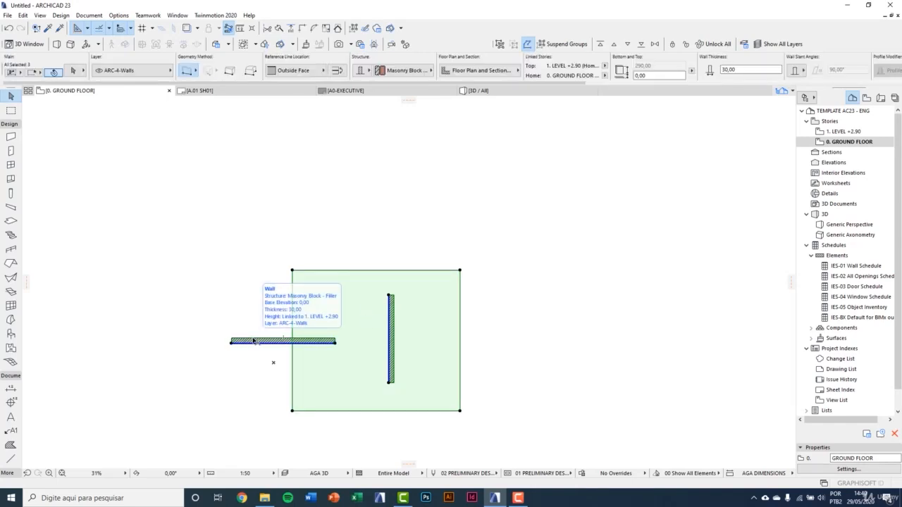
click(329, 251)
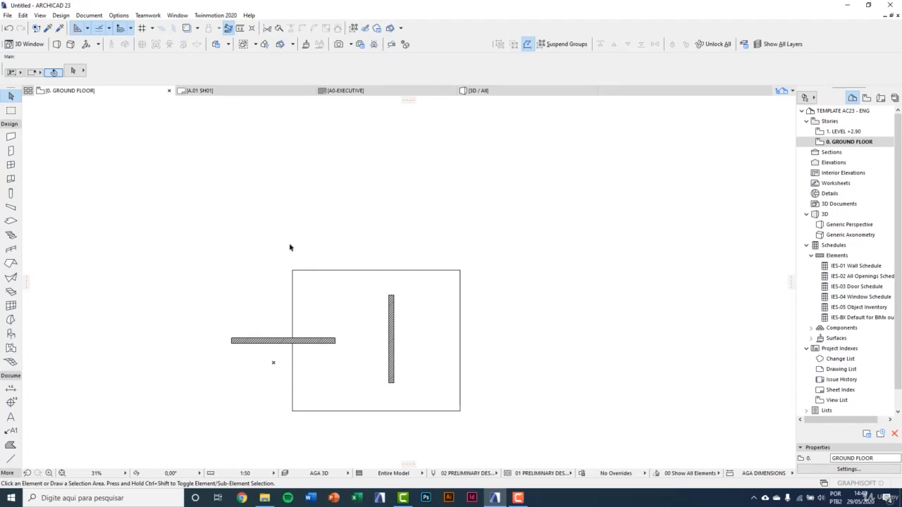
Use the Marquee tool with the single-floor method and rectangular geometry to enclose the slab and both walls
click(11, 110)
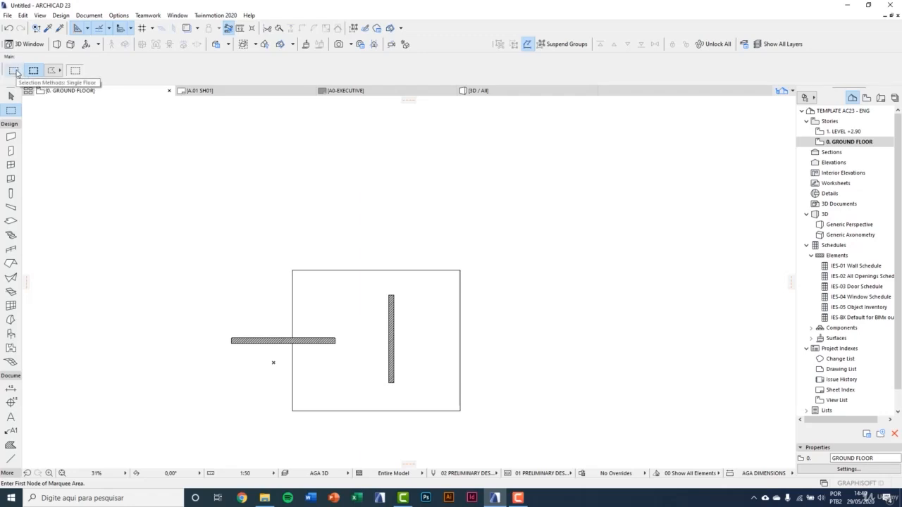
click(14, 70)
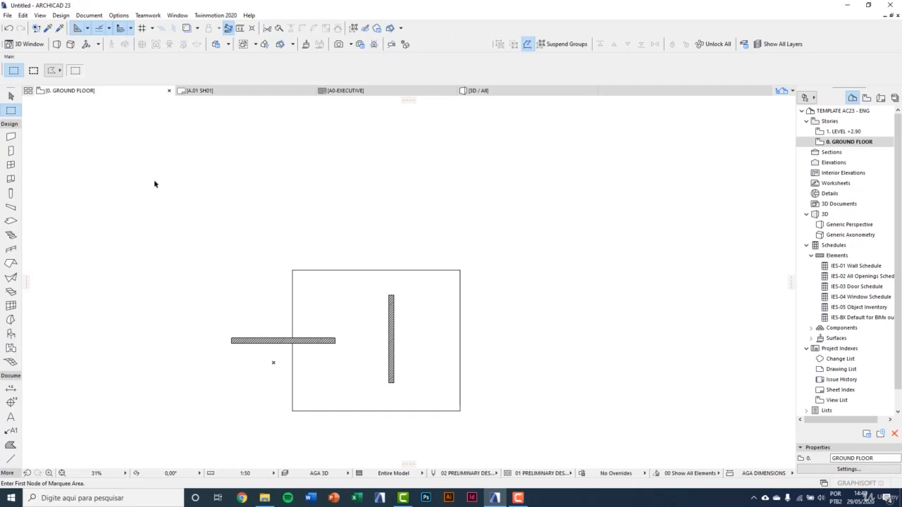
click(195, 225)
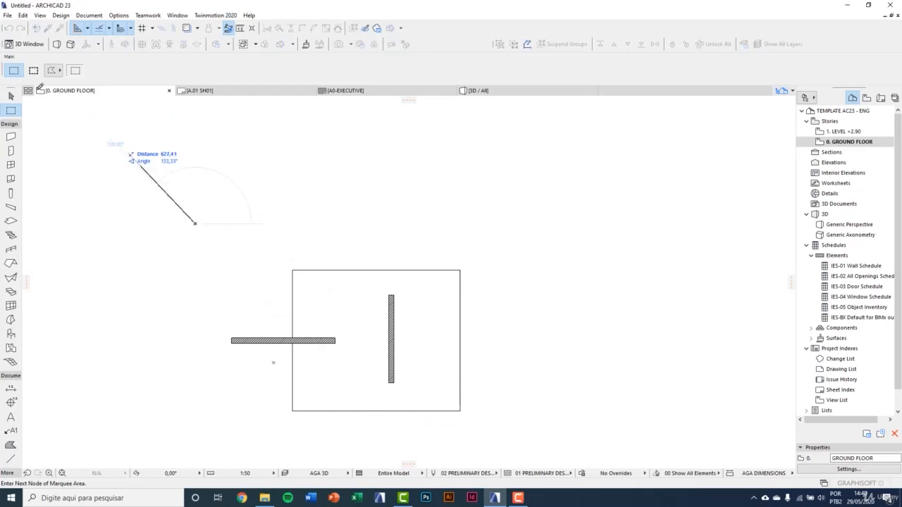
click(56, 70)
click(72, 71)
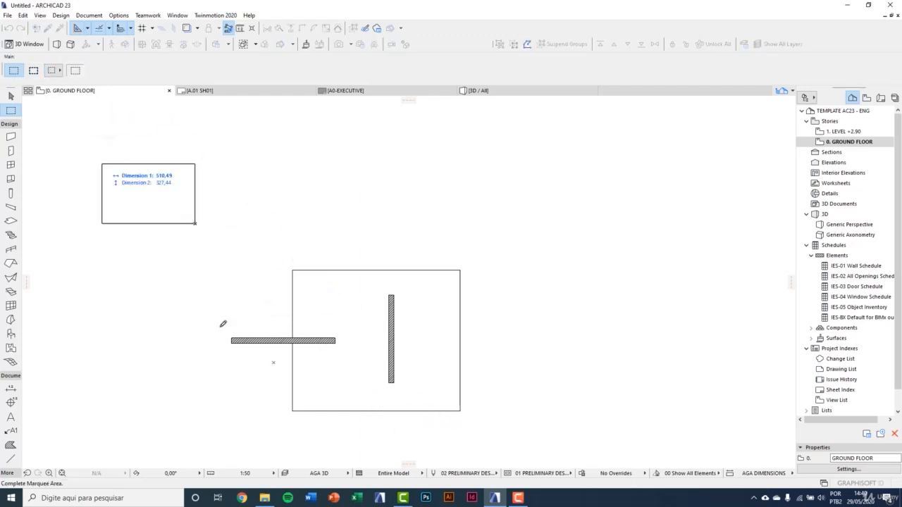
click(490, 436)
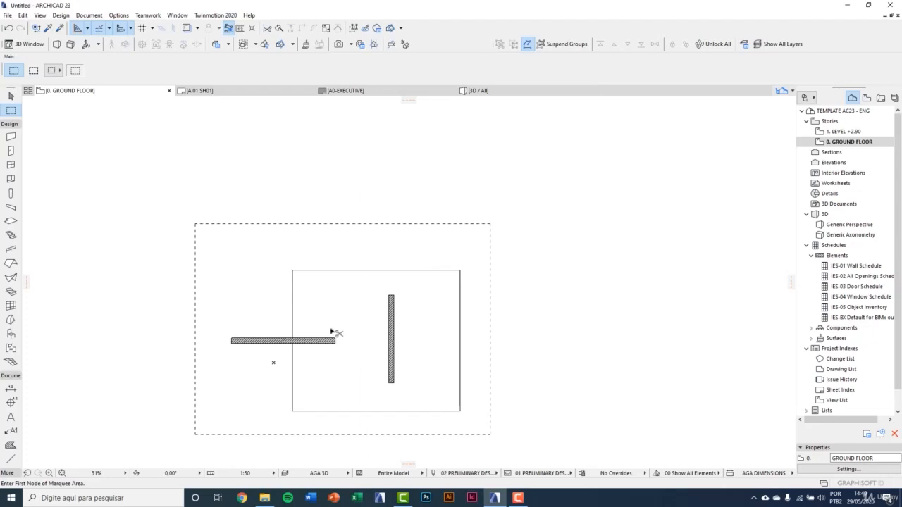
Select everything inside the marquee, clear the selection, switch the marquee to all floors, and remove it
key(ctrl+a)
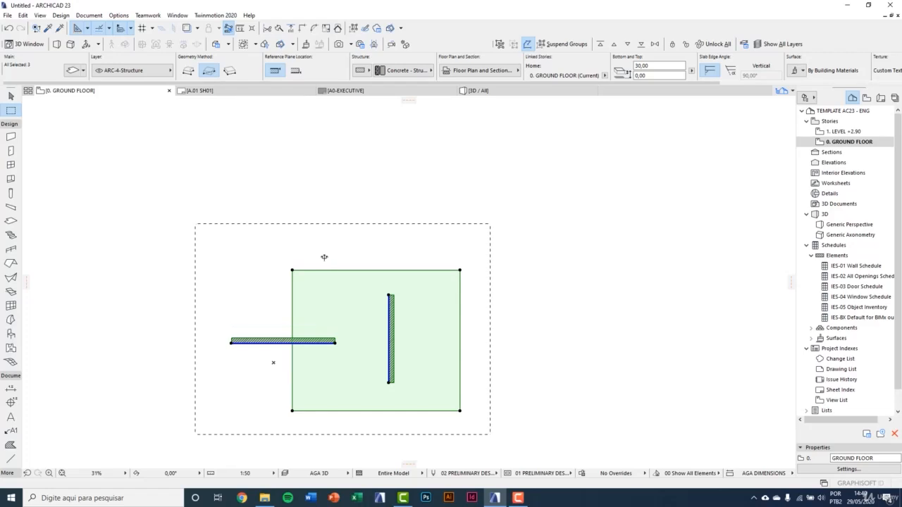
key(Escape)
click(34, 71)
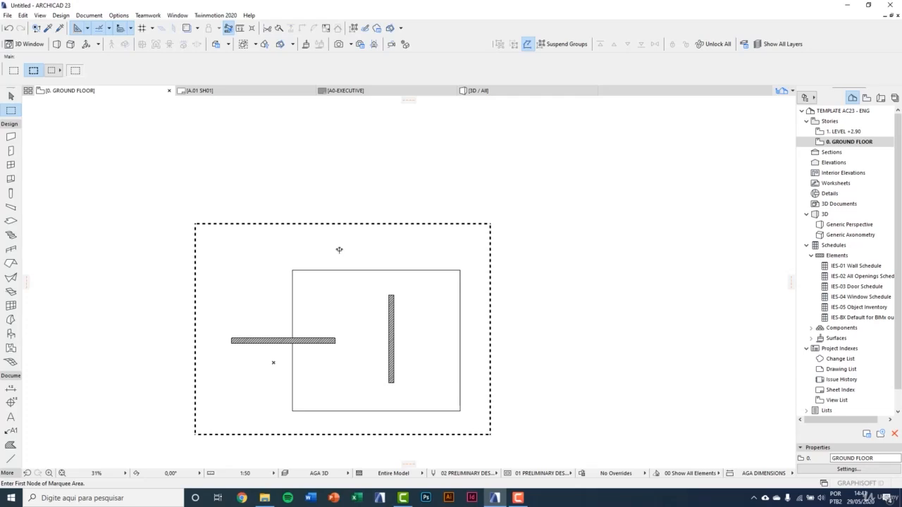
key(Escape)
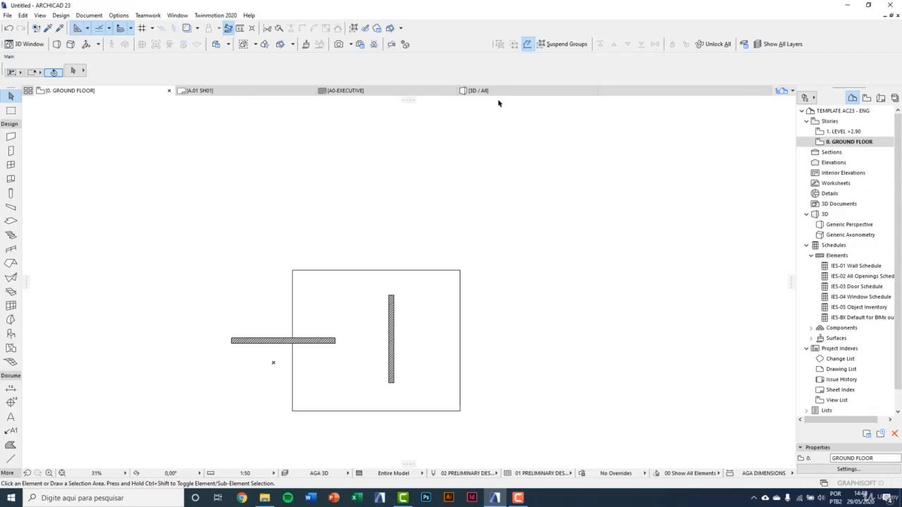
Inspect the walls and slab in the 3D view and practise switching between it and the ground floor plan
mouse_move(507, 98)
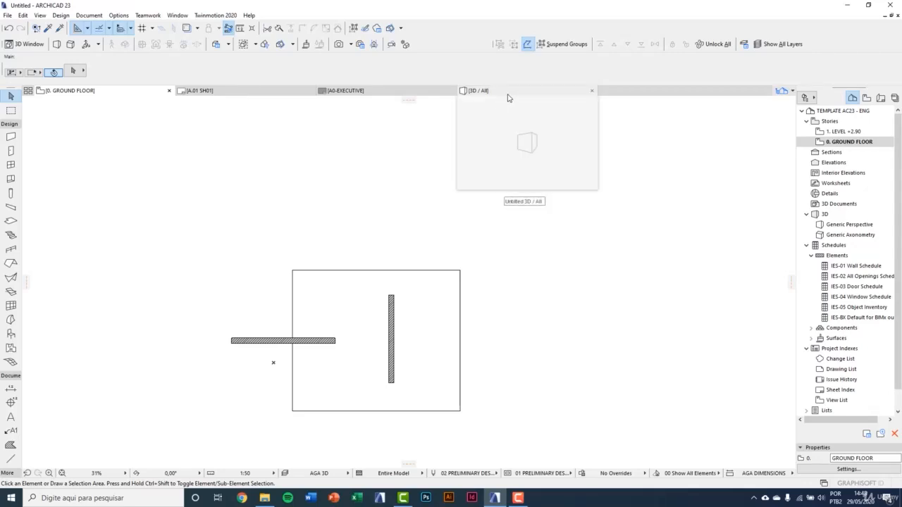
click(509, 92)
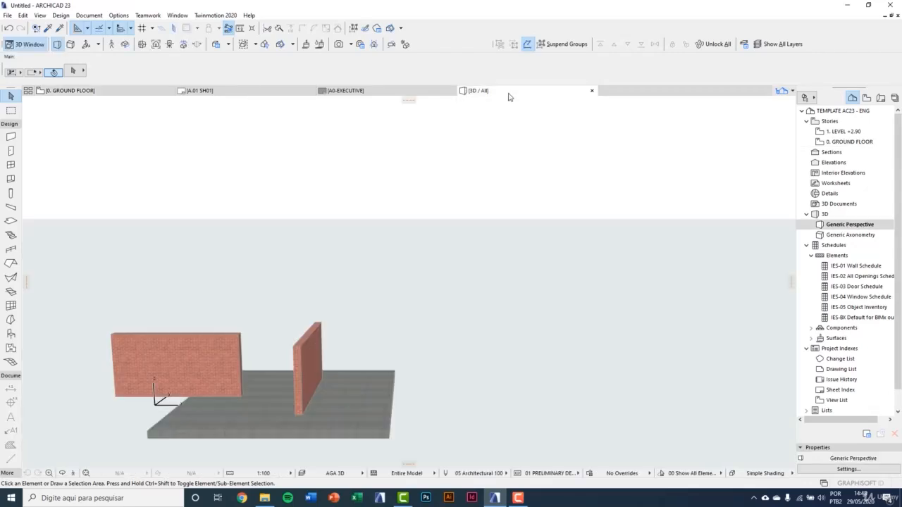
scroll(214, 438, up, 1)
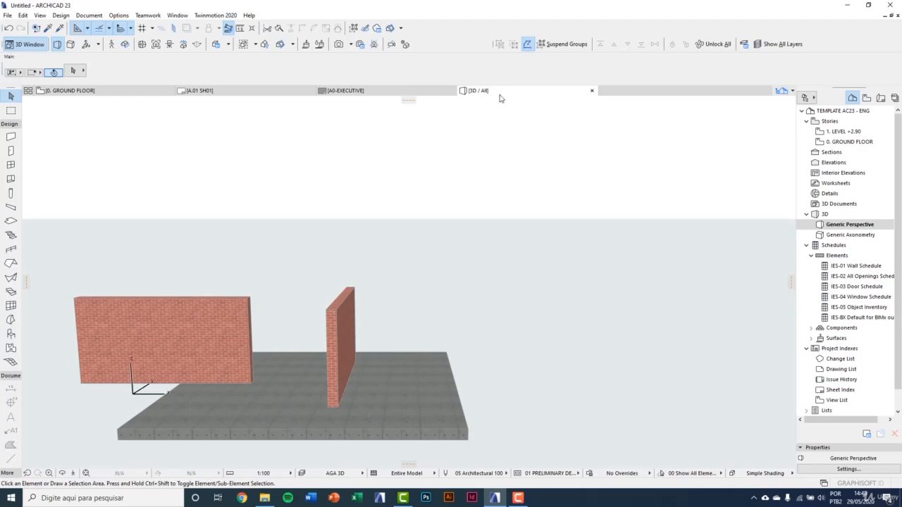
click(148, 96)
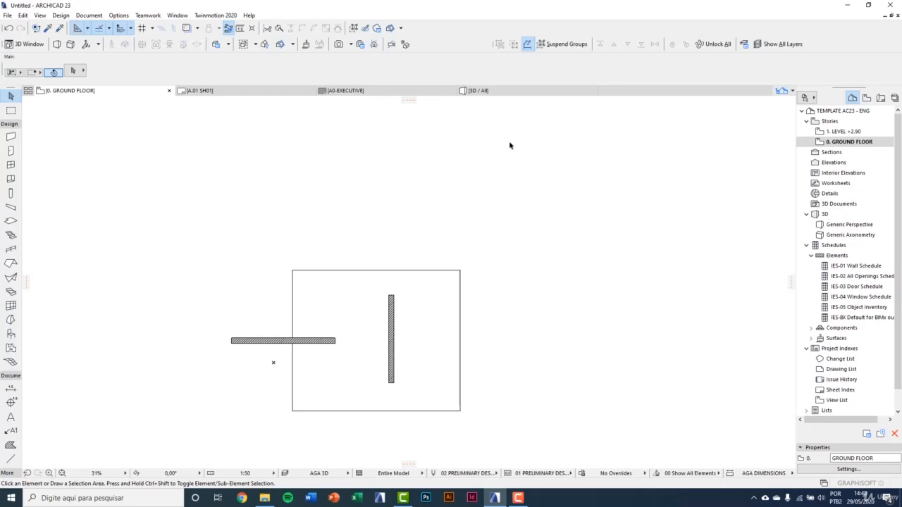
key(F3)
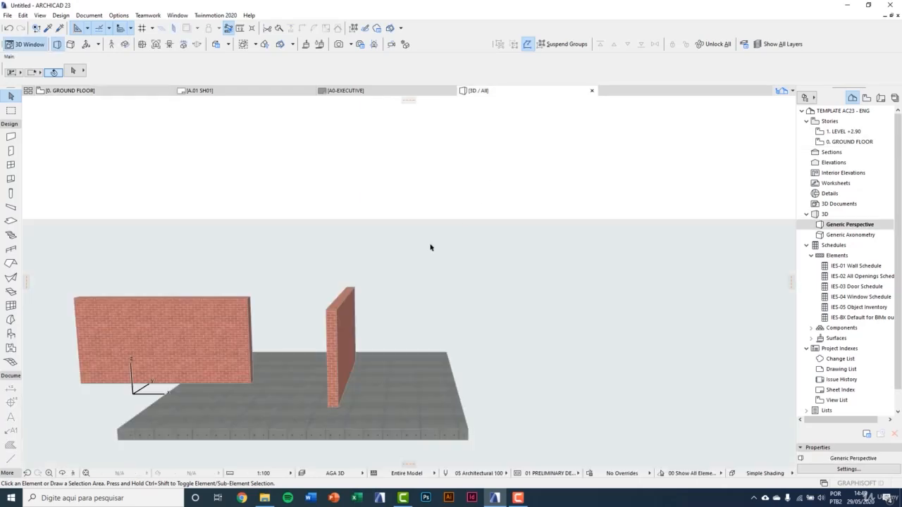
key(F2)
Switch to the 3D view and orbit around the walls and slab
click(392, 334)
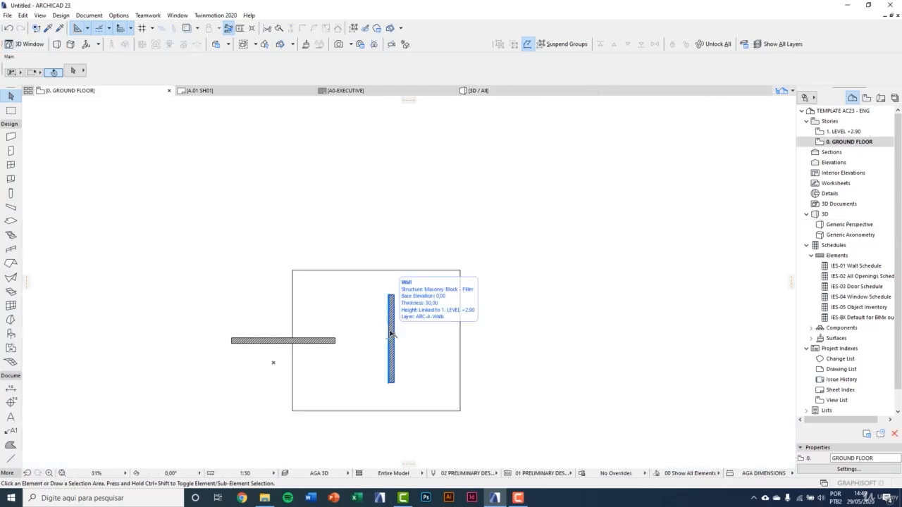
click(509, 92)
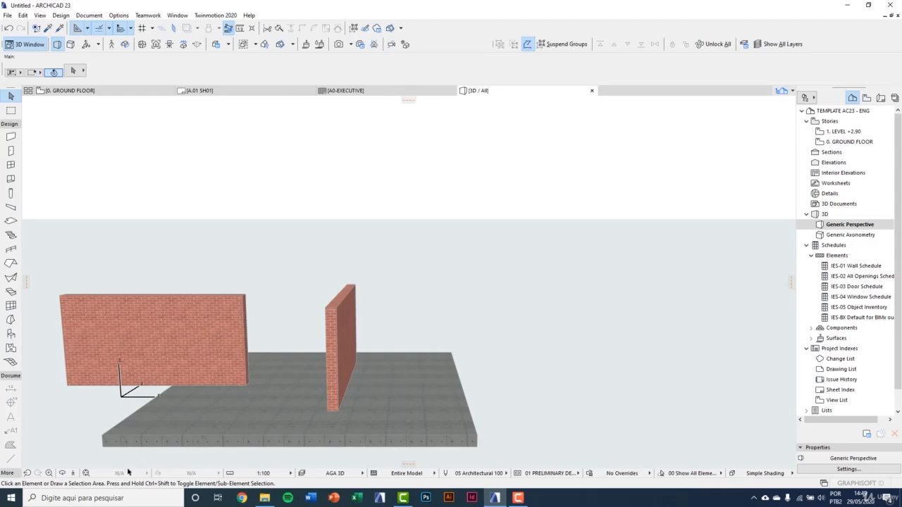
click(65, 473)
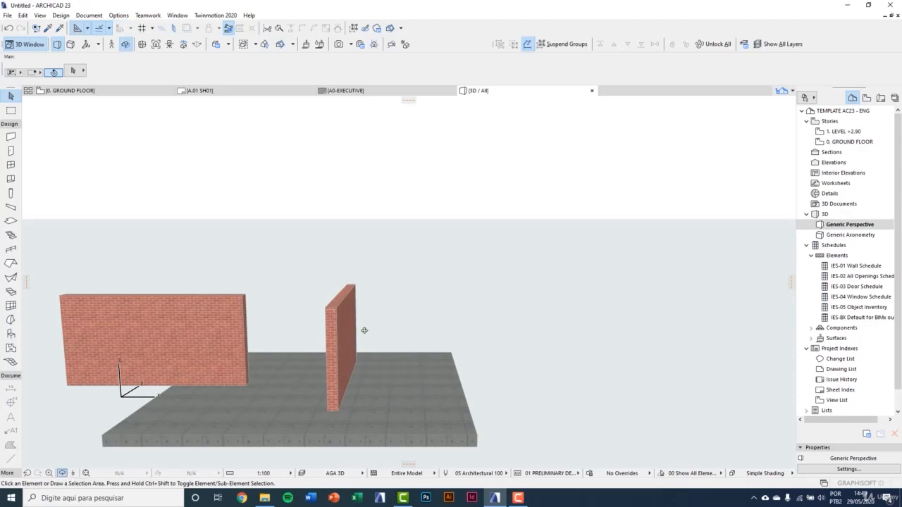
drag(382, 330, 472, 337)
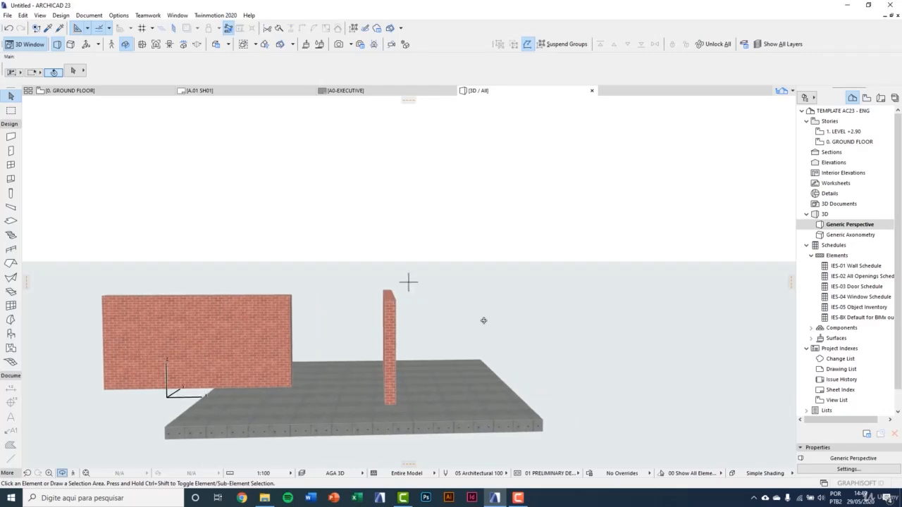
Orbit around the model and isolate the wall standing fully on the slab in the 3D view
drag(467, 322, 435, 320)
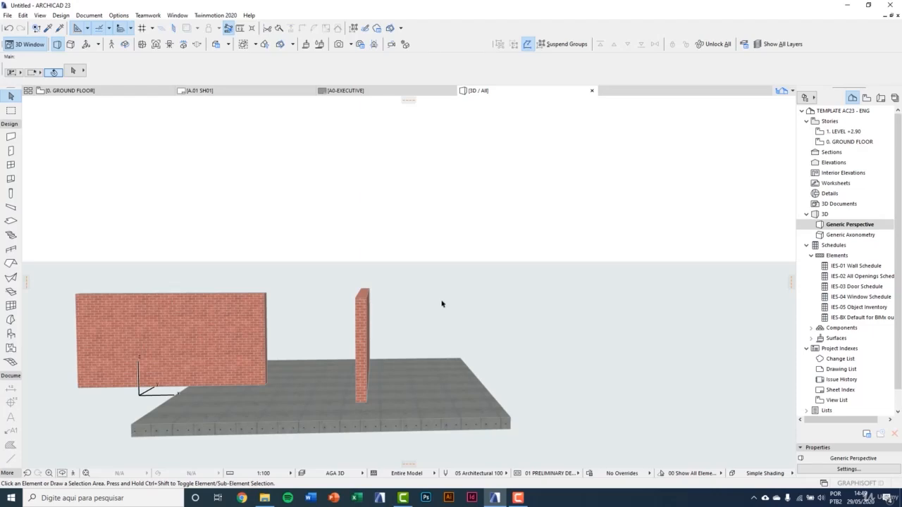
key(o)
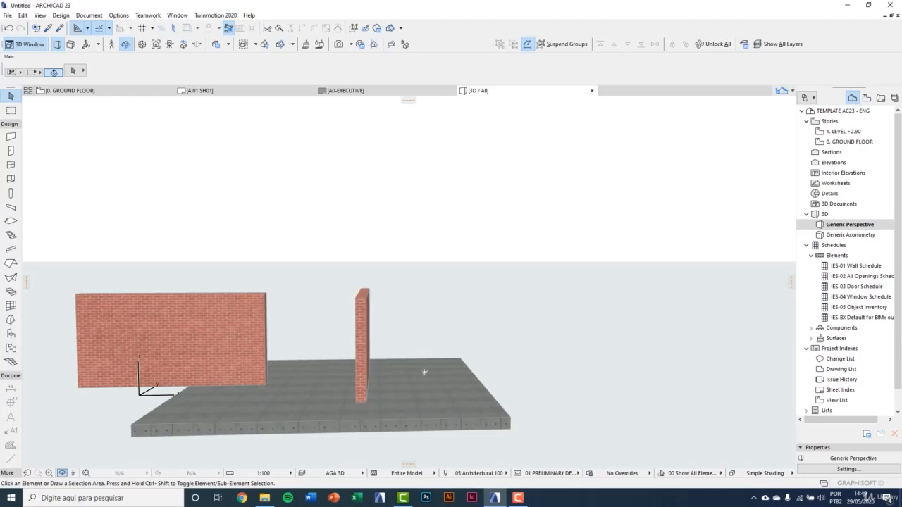
drag(424, 372, 402, 380)
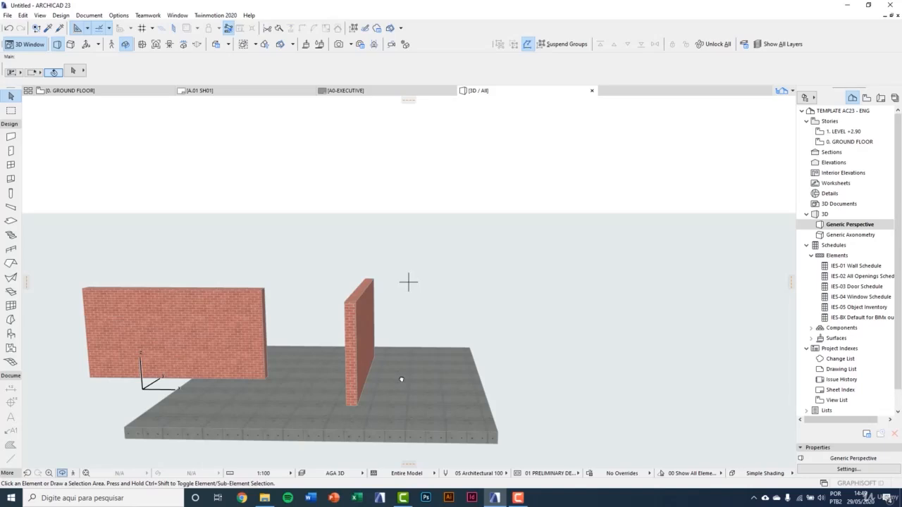
key(Escape)
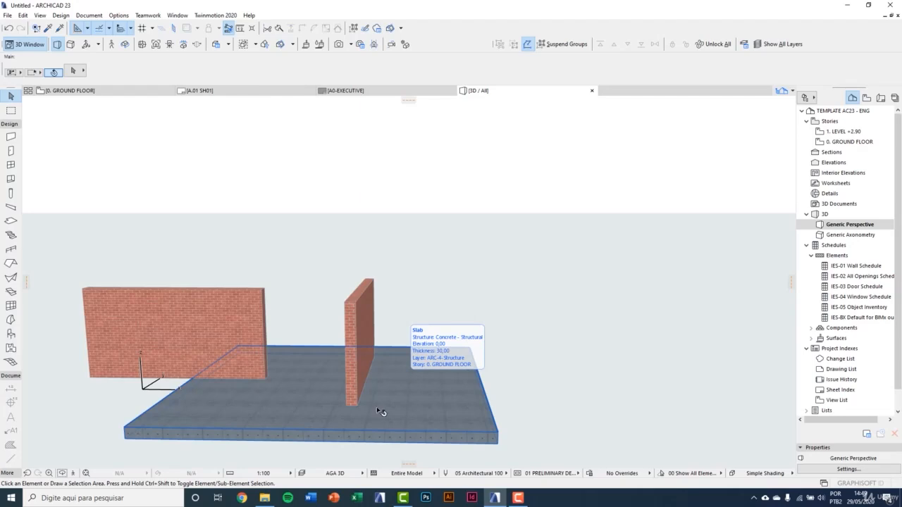
click(365, 342)
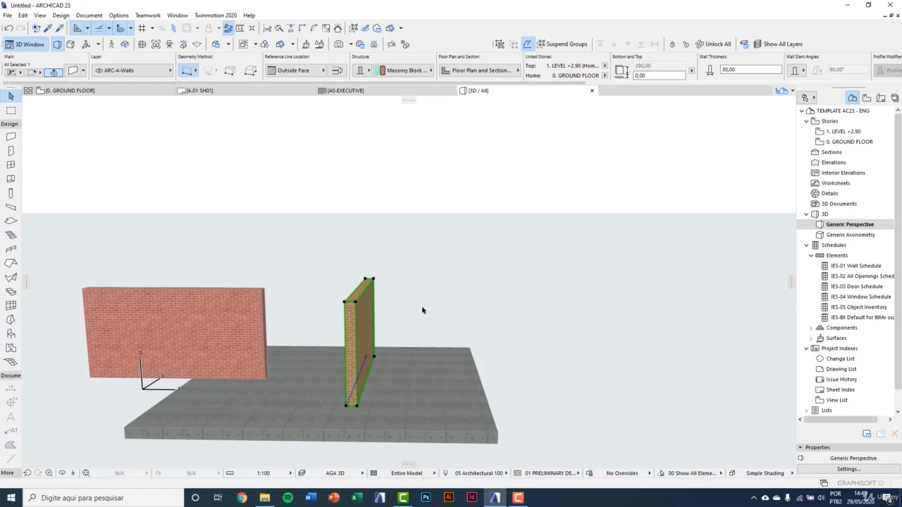
key(F5)
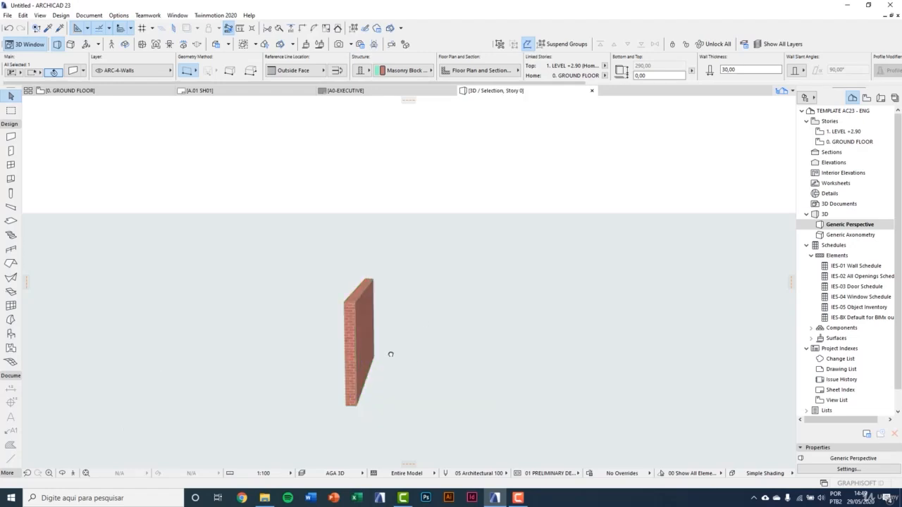
scroll(423, 368, down, 3)
Clear the wall selection and show all elements in the 3D view again
key(Escape)
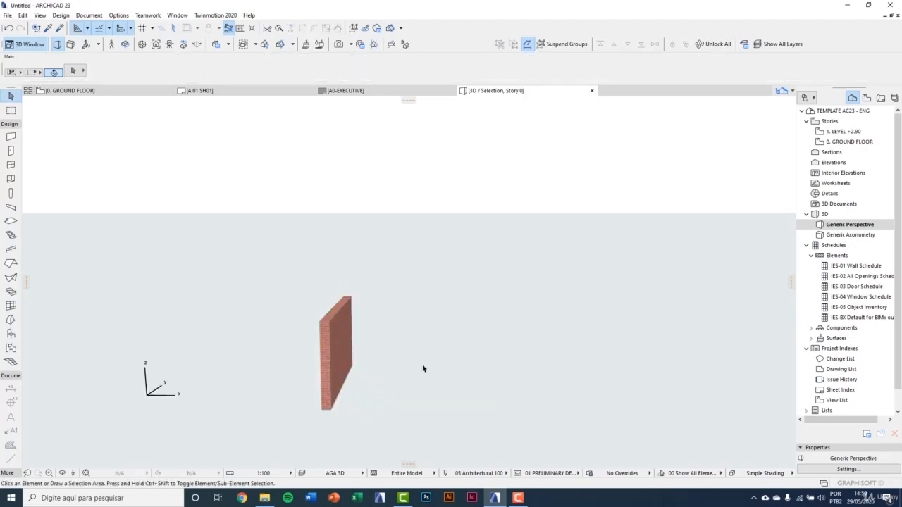
key(ctrl+F5)
scroll(387, 404, up, 2)
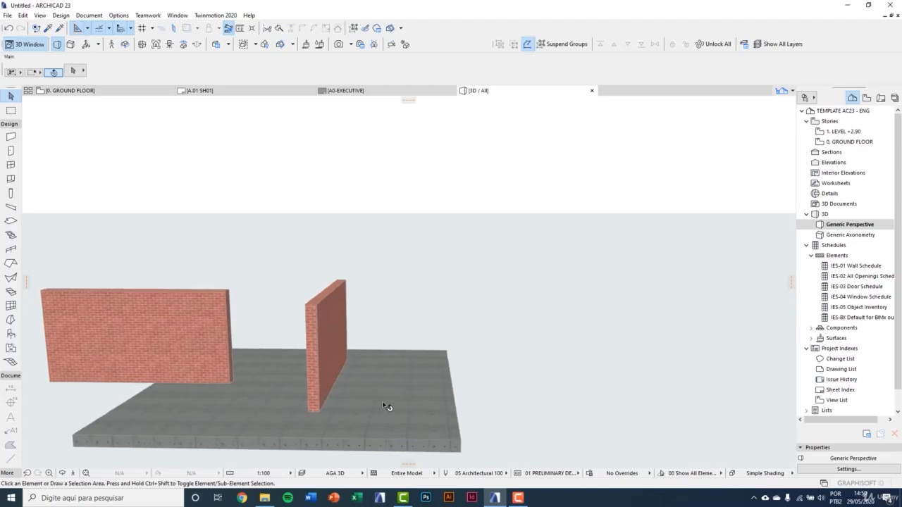
middle_drag(321, 405, 405, 388)
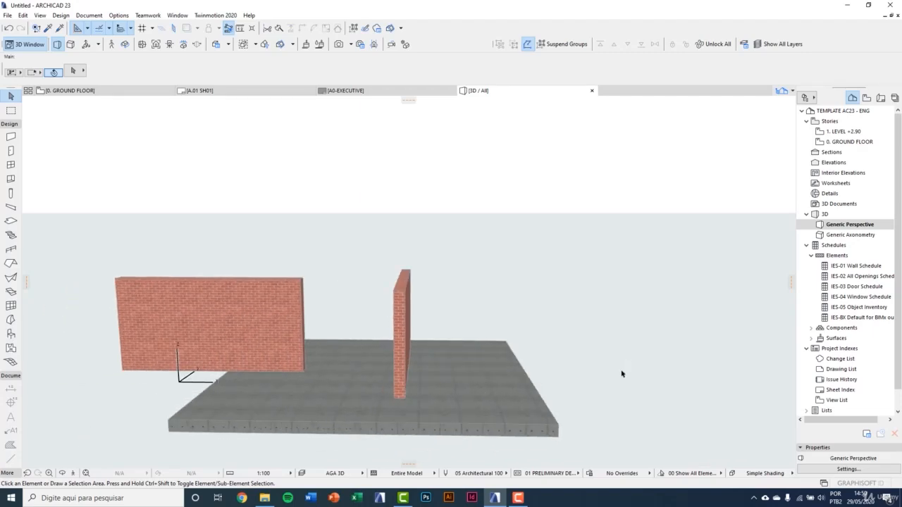
Return to the ground floor plan and stretch the horizontal wall's outer end farther away from the slab
key(F2)
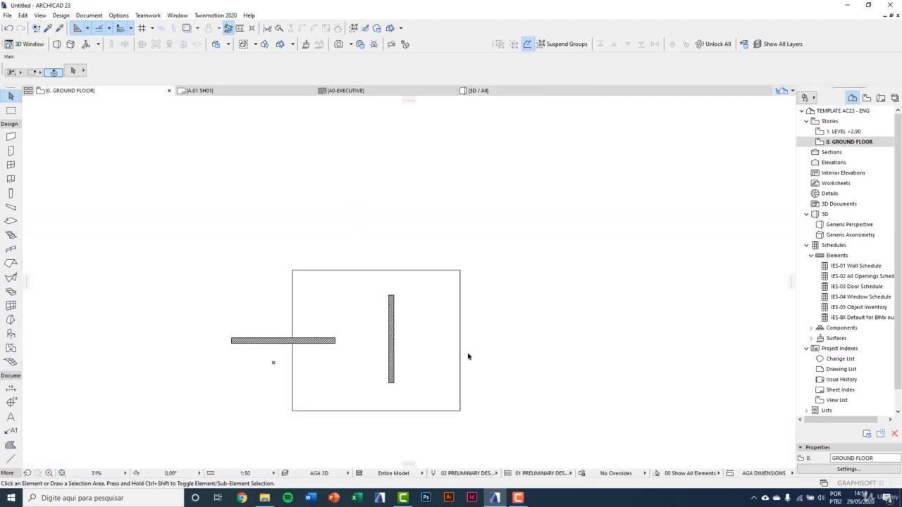
click(275, 349)
scroll(227, 353, up, 3)
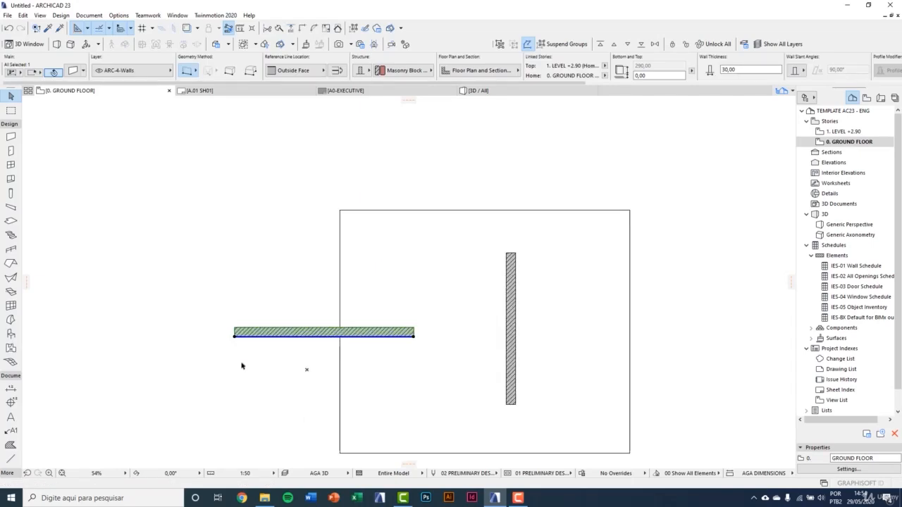
click(235, 336)
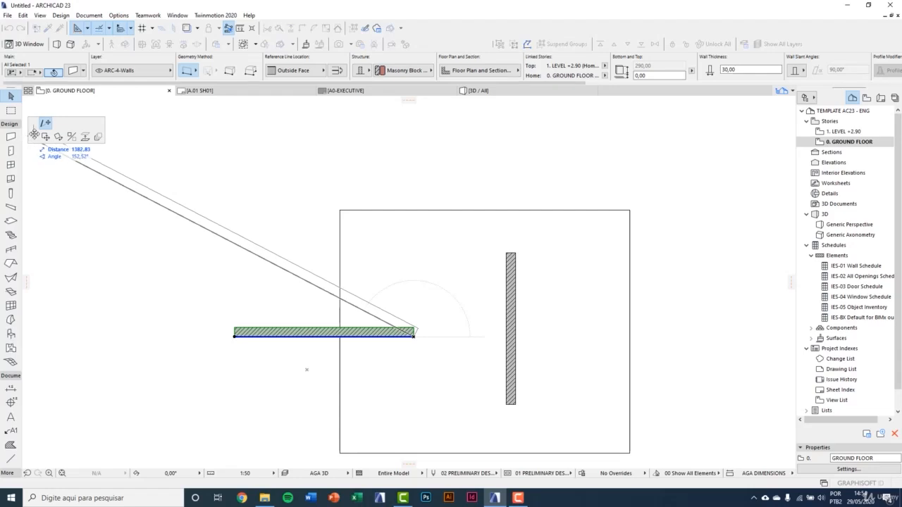
click(132, 332)
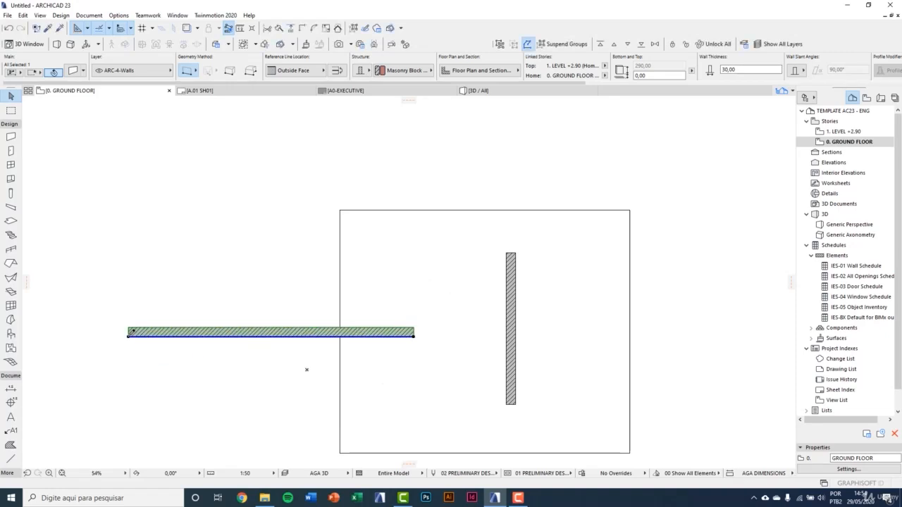
Try bending the horizontal wall at a new node and curving it into an arc, undoing each edit
click(240, 336)
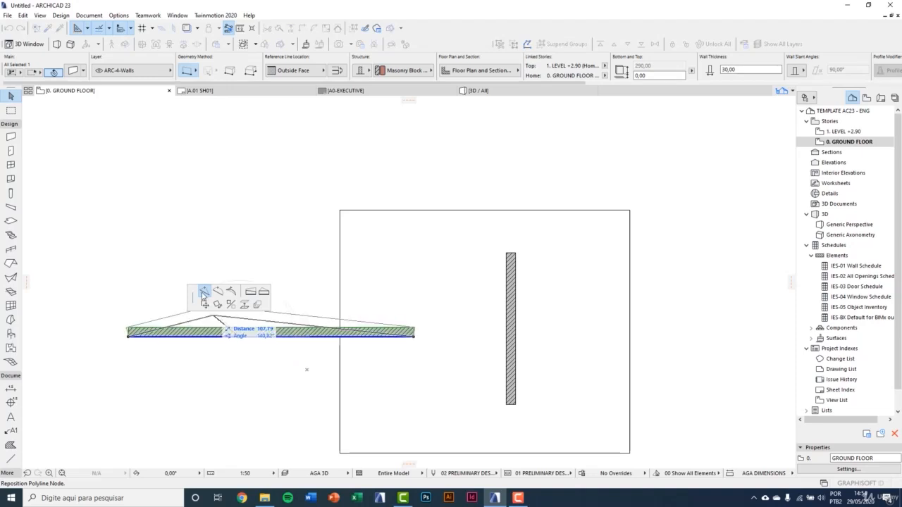
click(178, 396)
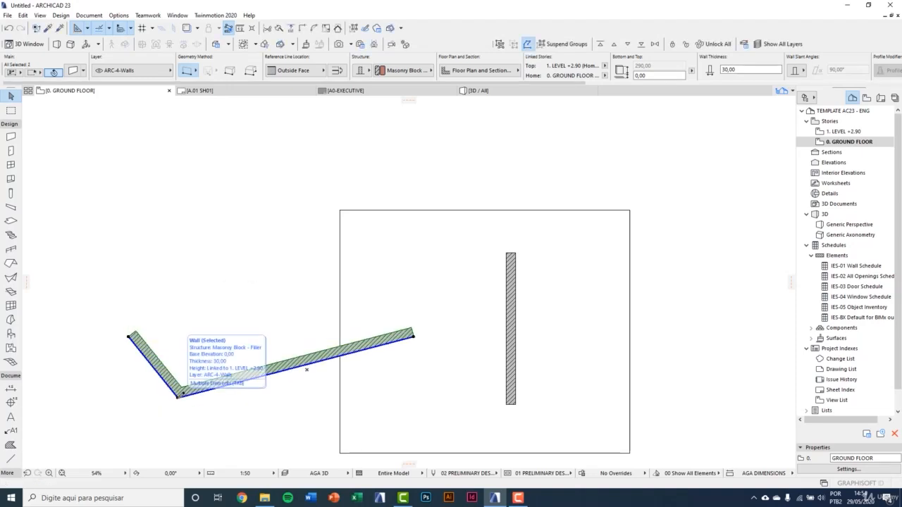
key(ctrl+z)
click(226, 336)
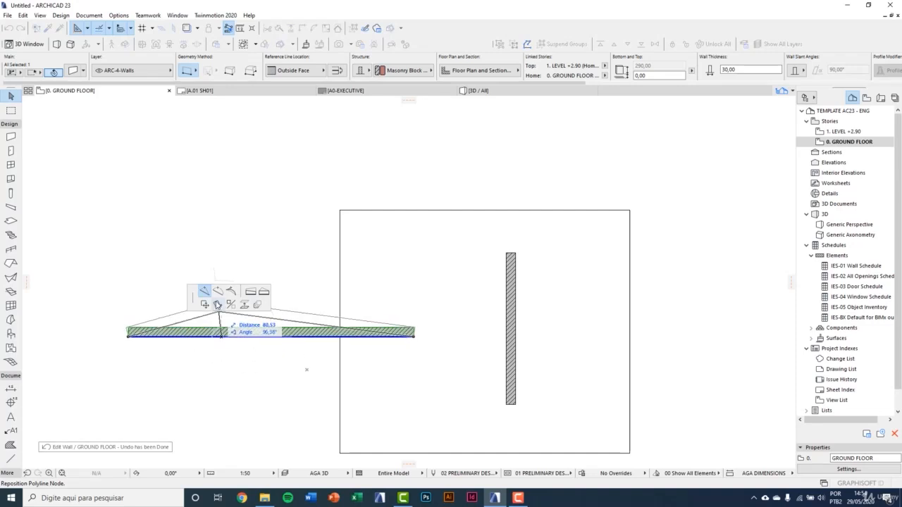
click(217, 304)
click(220, 429)
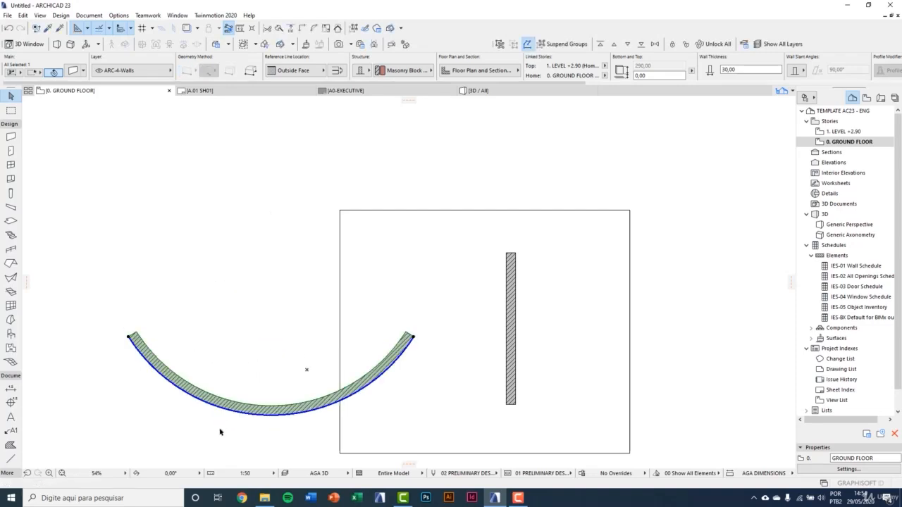
key(ctrl+z)
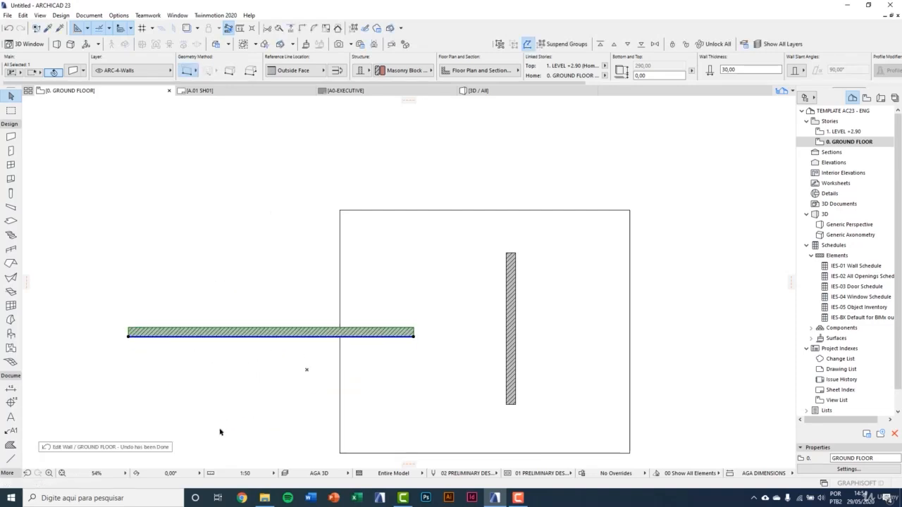
Drag the horizontal wall upward to just below the level of the slab's upper edge
click(182, 337)
click(217, 291)
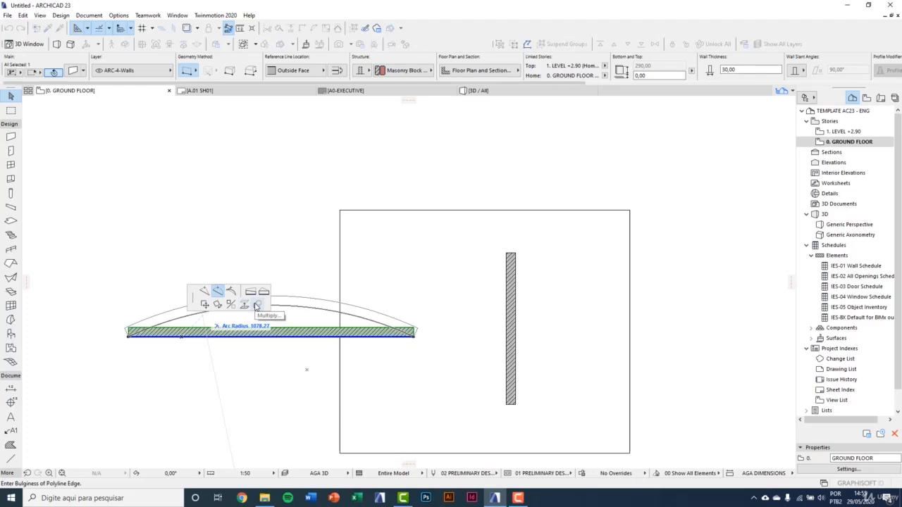
click(204, 305)
click(189, 231)
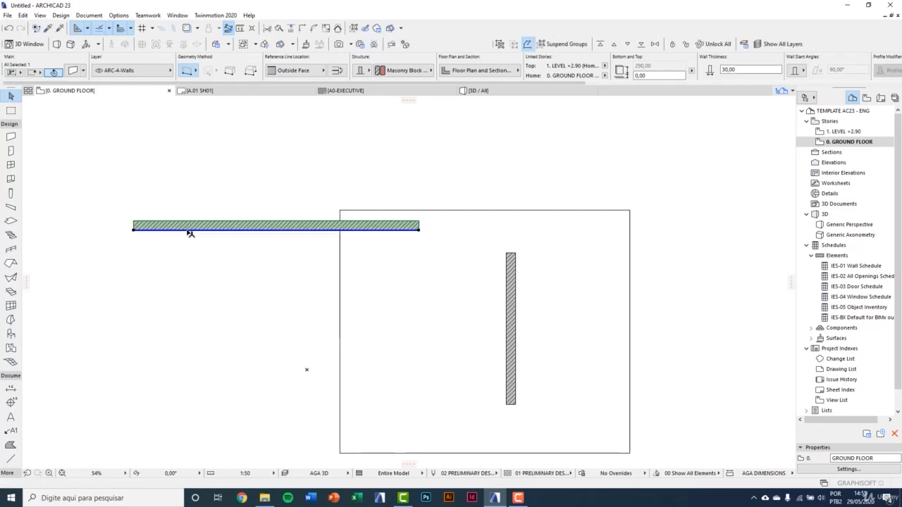
Drag the horizontal wall straight down by a distance of 400
click(189, 232)
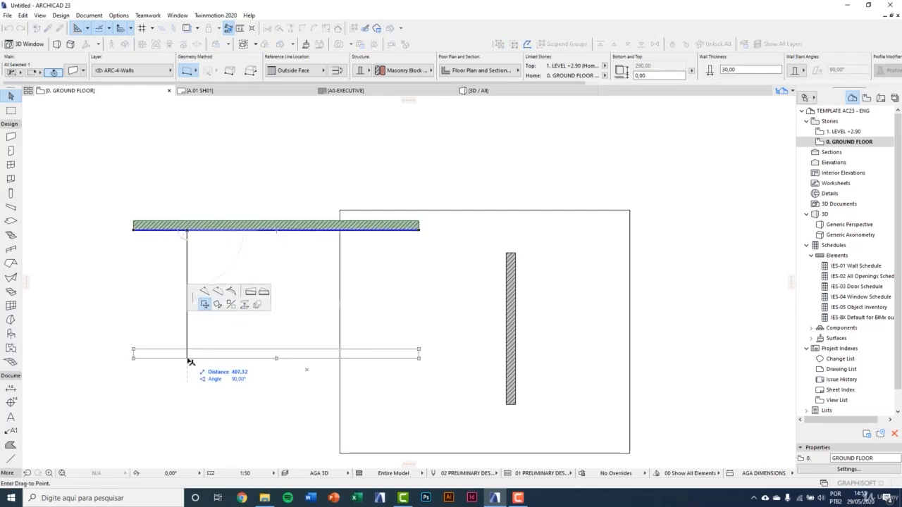
text(400)
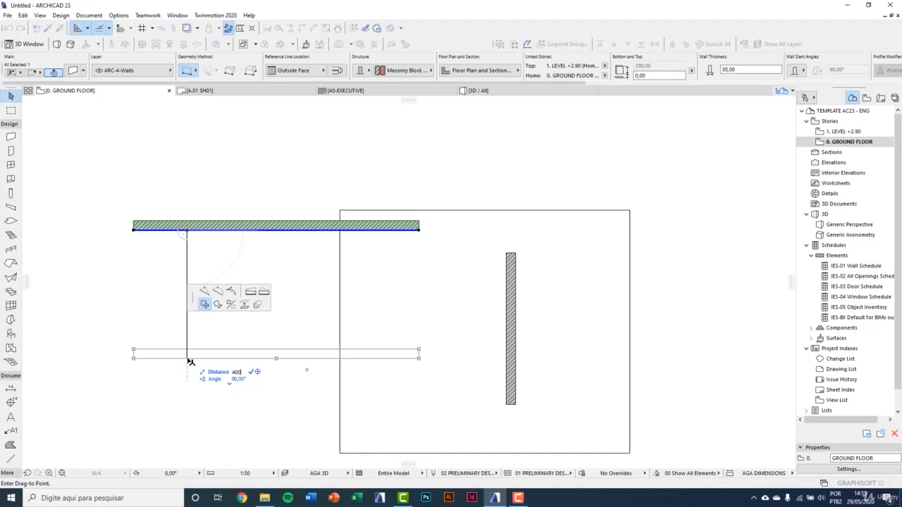
key(Return)
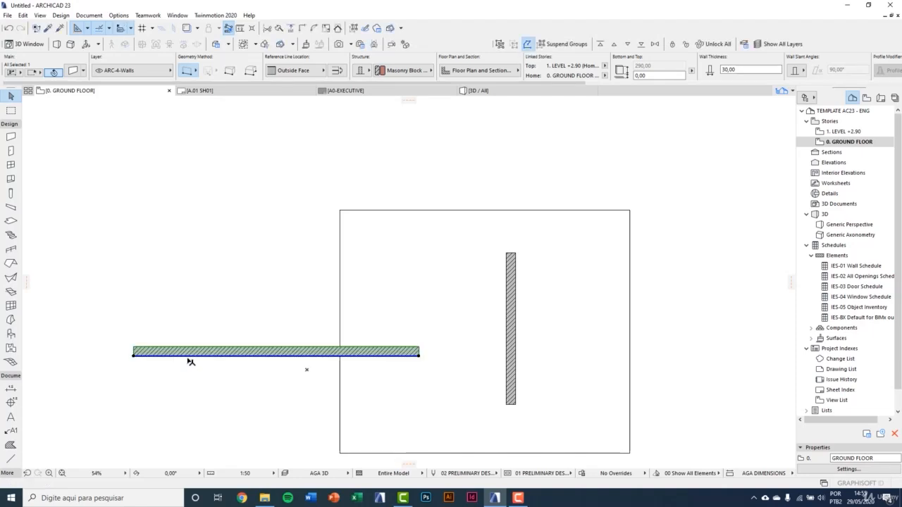
scroll(194, 381, down, 3)
scroll(270, 403, up, 2)
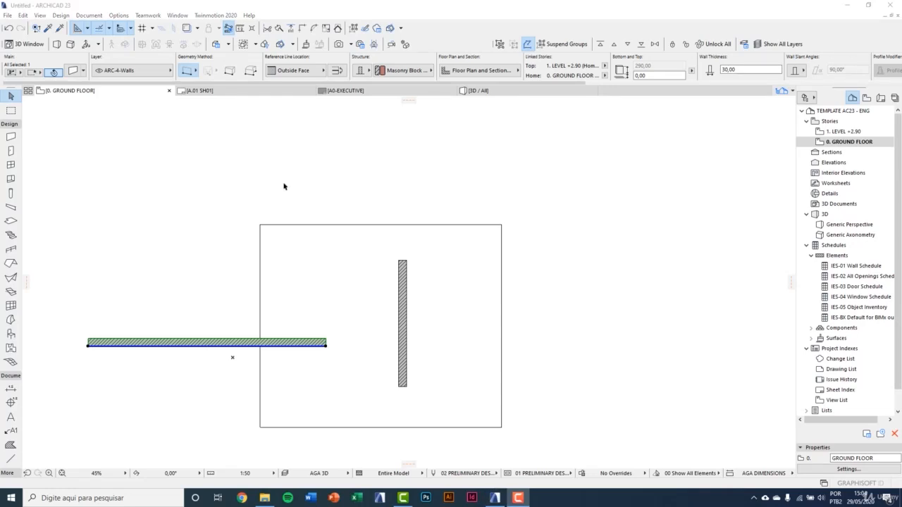
Review the Move commands and use Drag to shift the horizontal wall a short distance upward
click(24, 15)
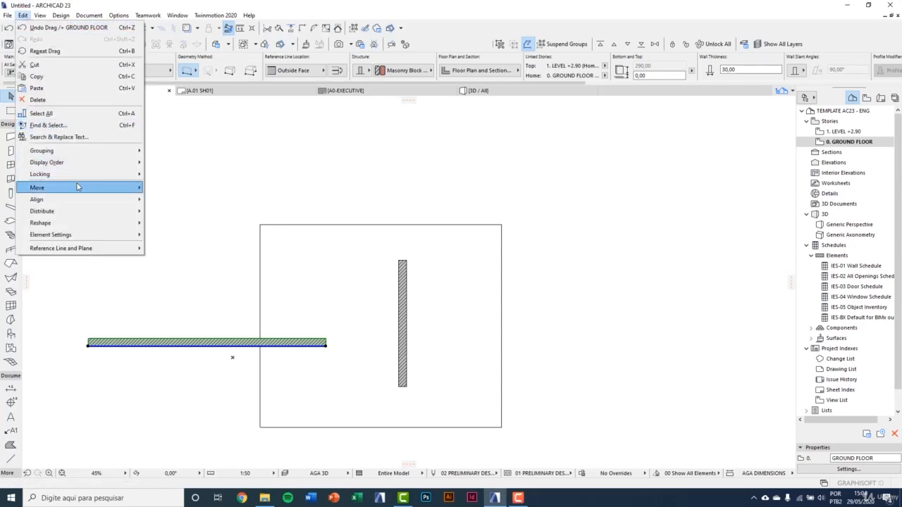
mouse_move(77, 186)
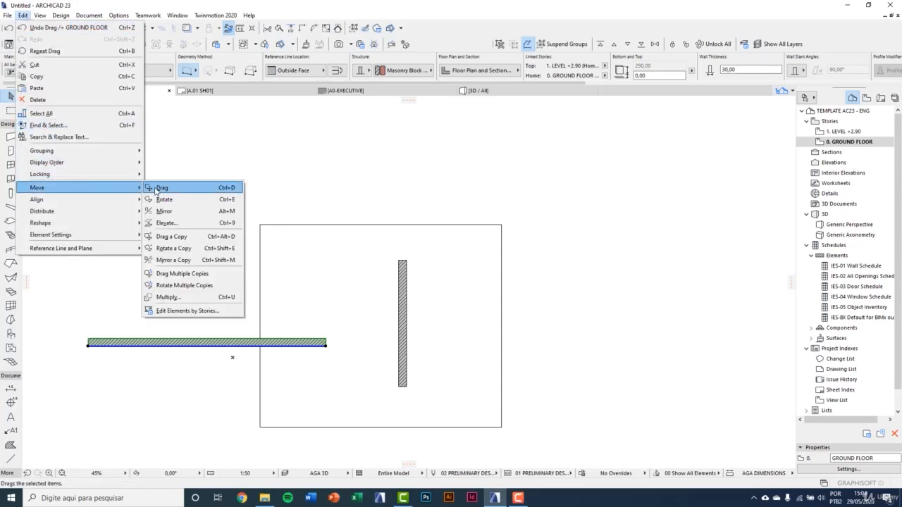
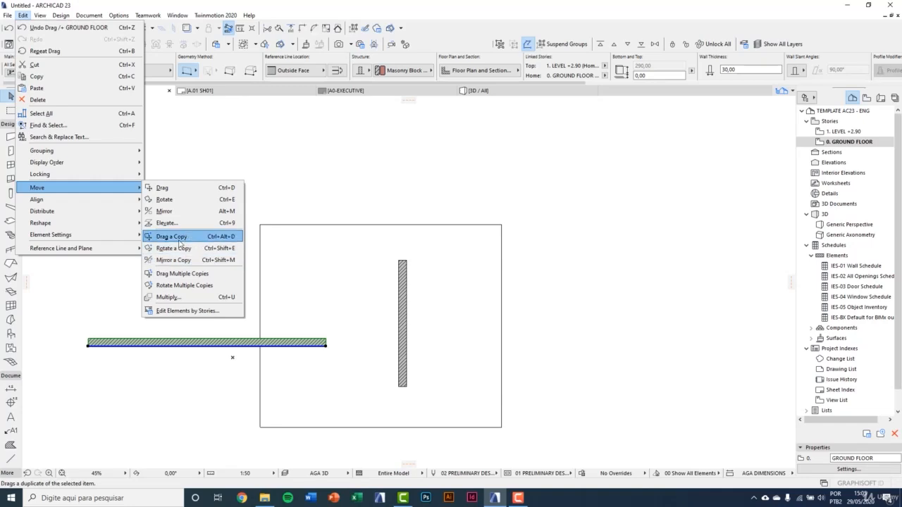
click(250, 160)
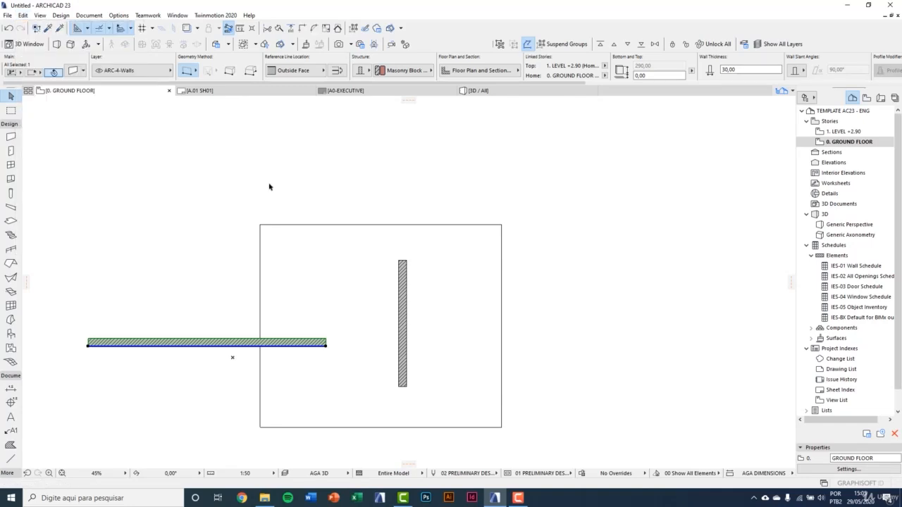
key(ctrl+d)
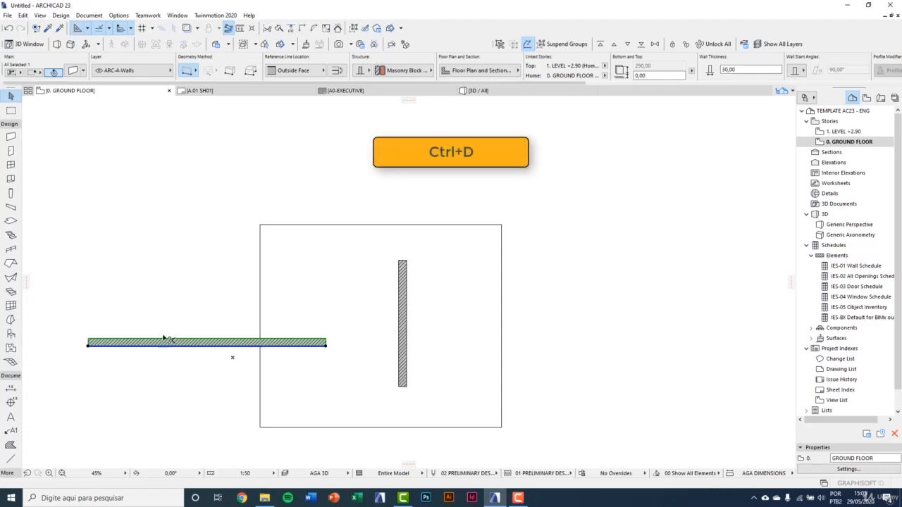
click(145, 342)
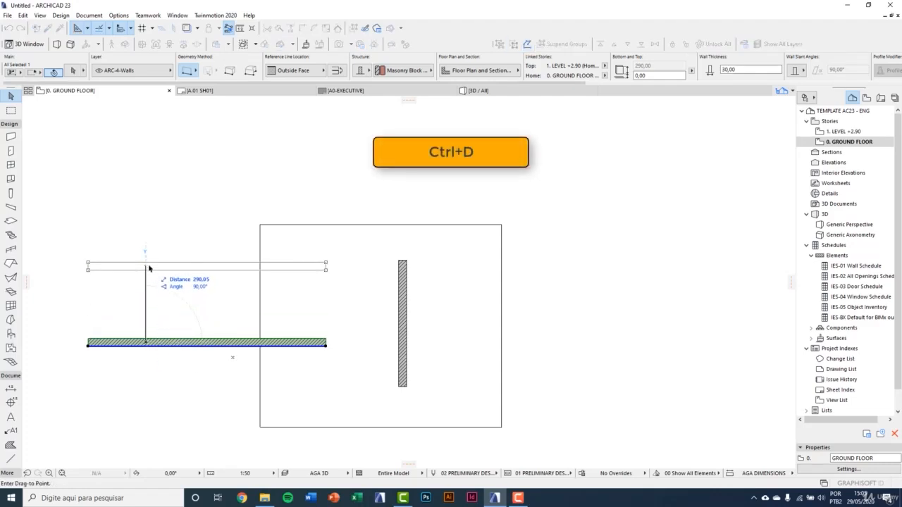
click(156, 297)
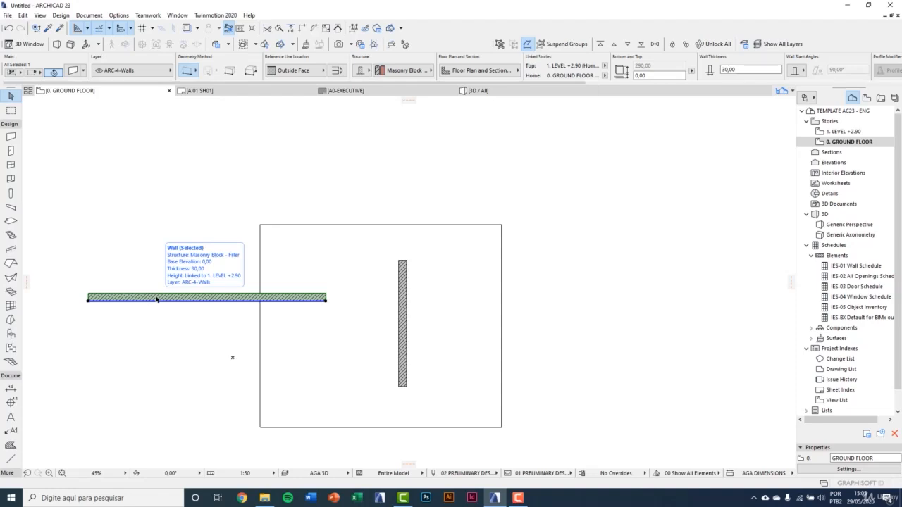
Use Drag to move the horizontal wall straight down by a distance of 200
key(ctrl+d)
click(156, 298)
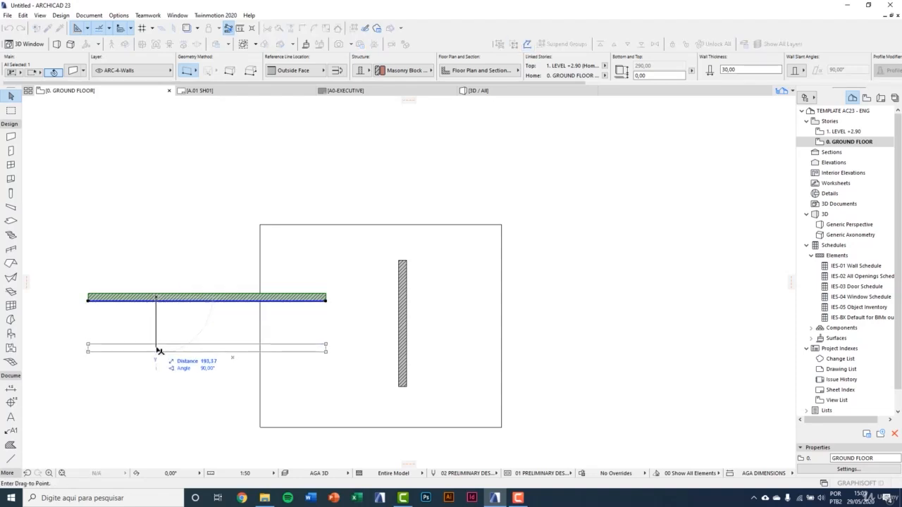
text(200)
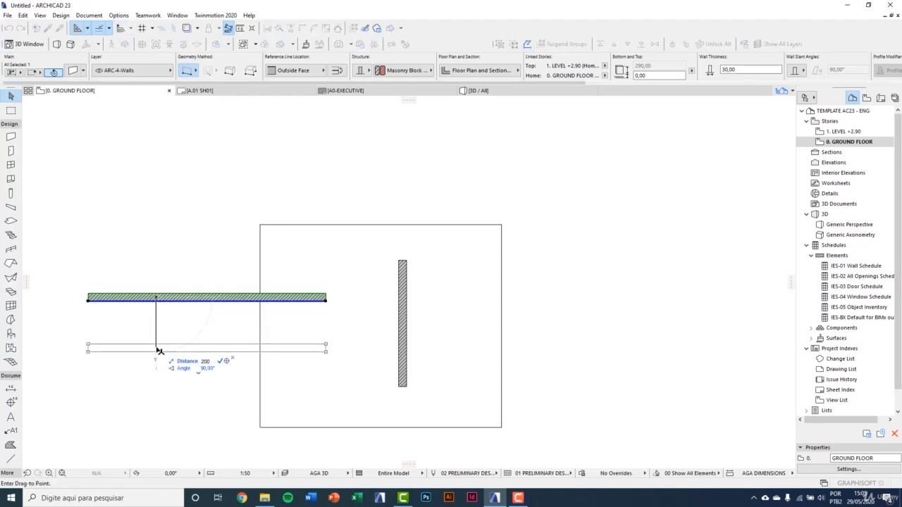
key(Return)
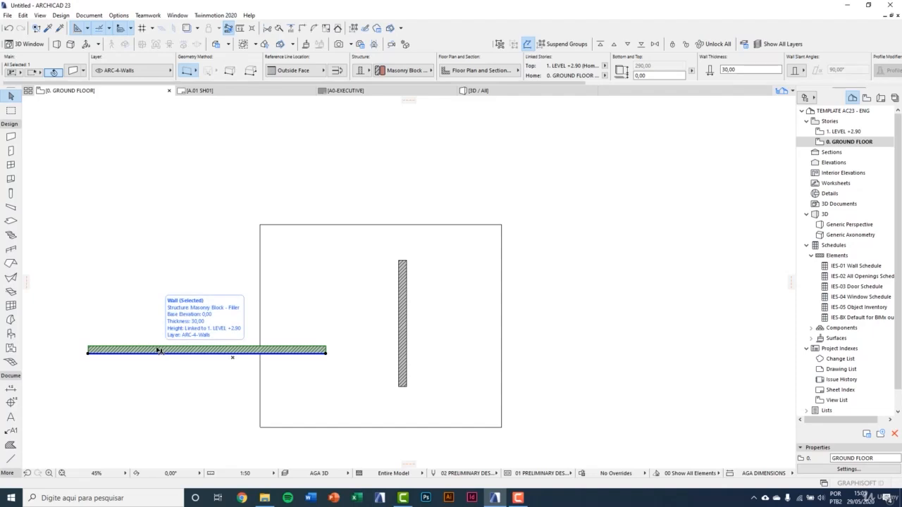
Drag a copy of the selected horizontal wall straight up, level with the upper part of the slab
key(ctrl+shift+d)
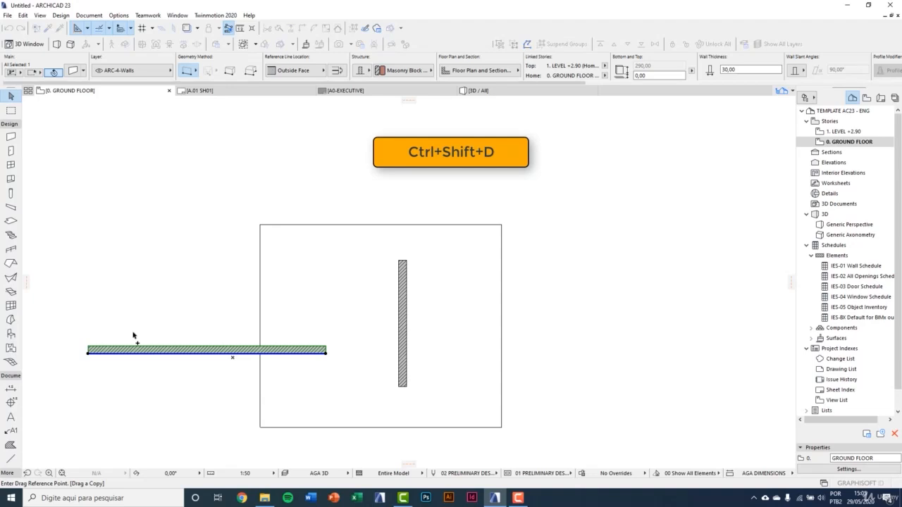
click(129, 351)
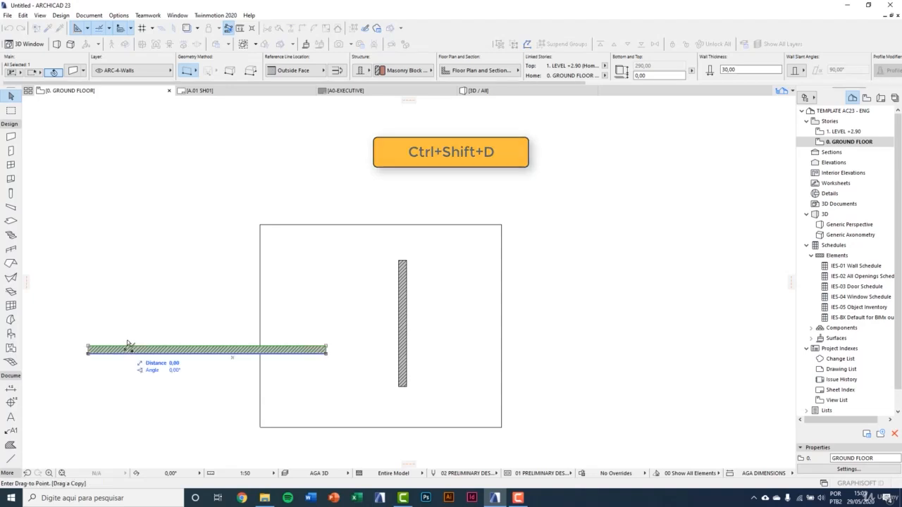
click(129, 282)
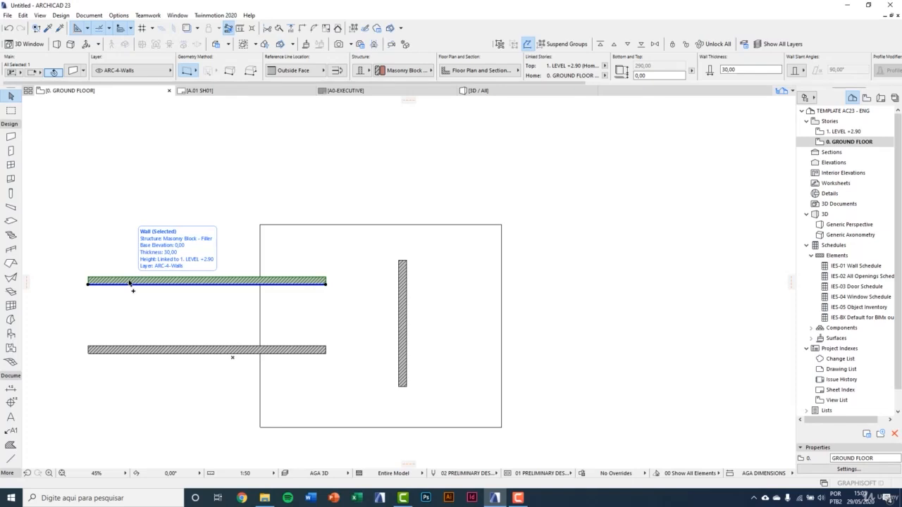
Rotate the upper wall copy counterclockwise around its left endpoint into a diagonal position
key(ctrl+e)
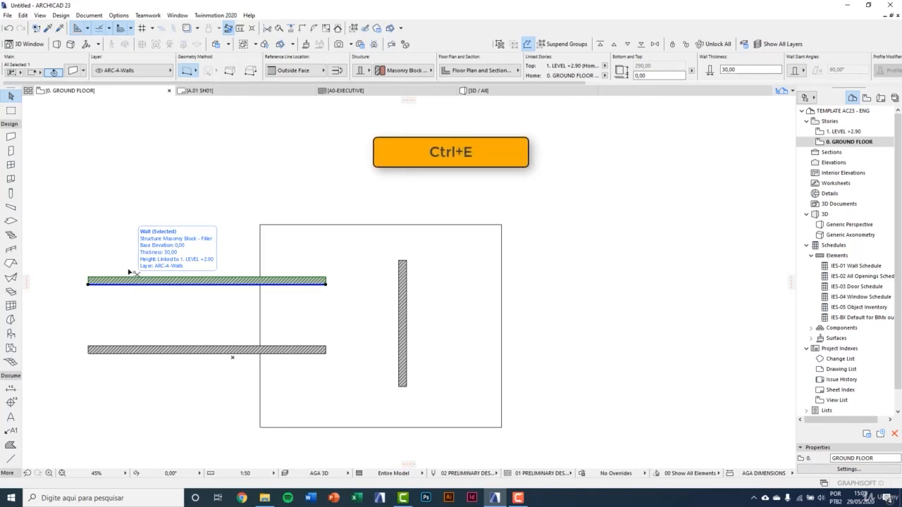
click(88, 284)
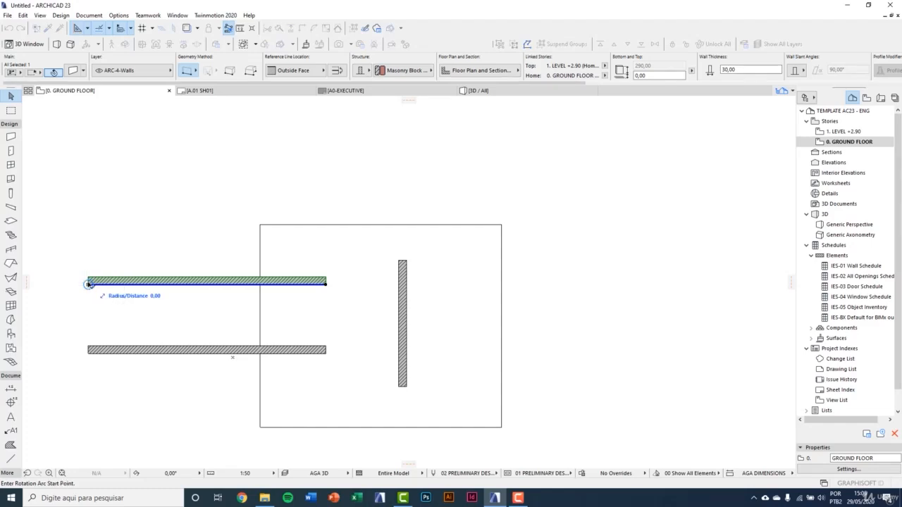
click(326, 284)
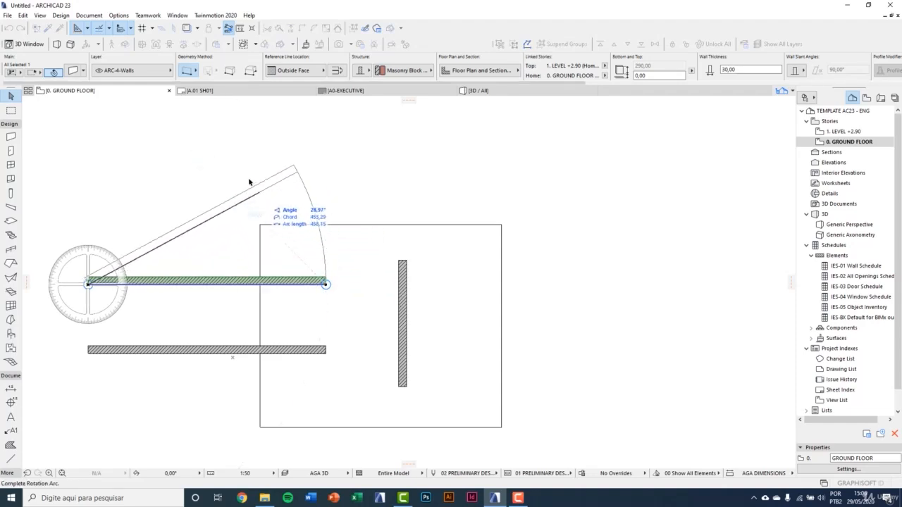
key(Escape)
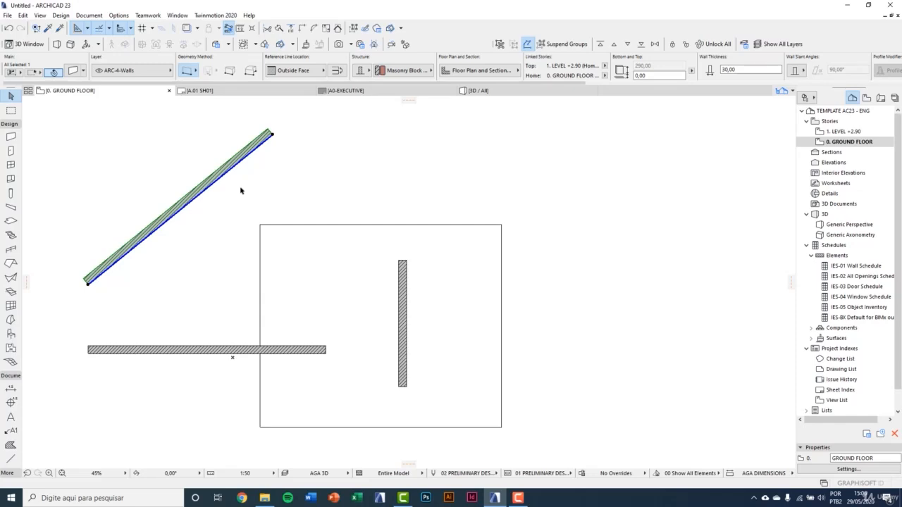
Rotate a copy of the diagonal wall clockwise around its lower endpoint until the copy lies horizontal
key(ctrl+shift+e)
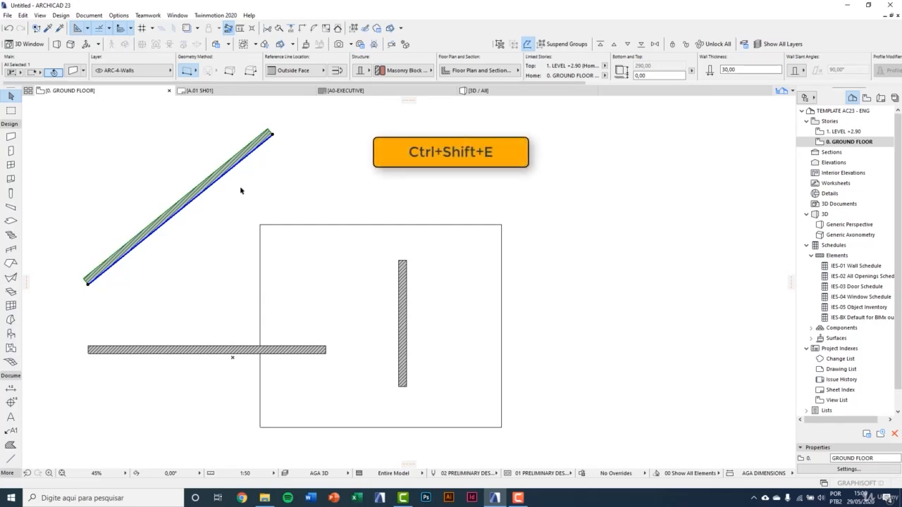
click(89, 285)
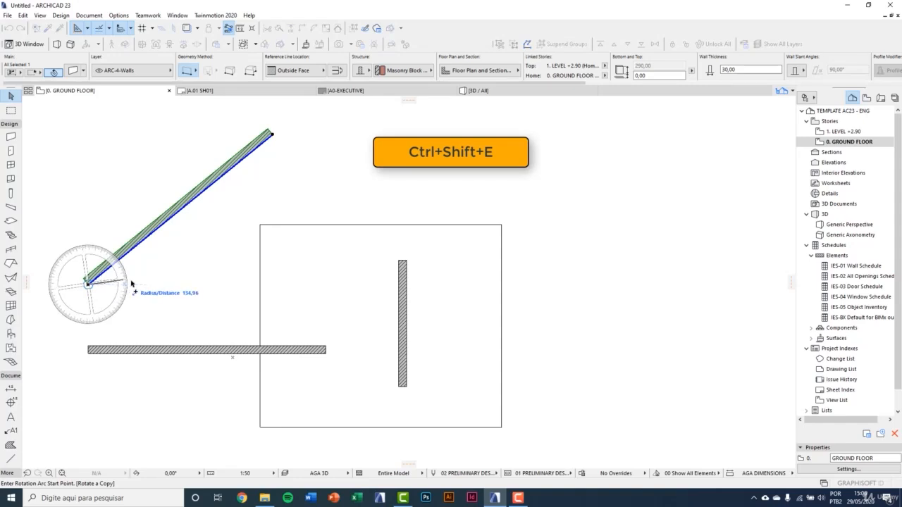
click(199, 200)
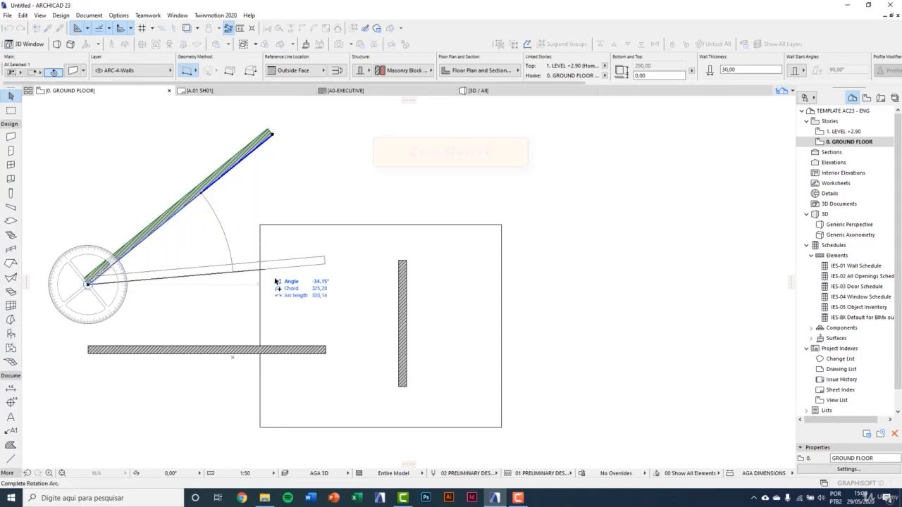
click(282, 289)
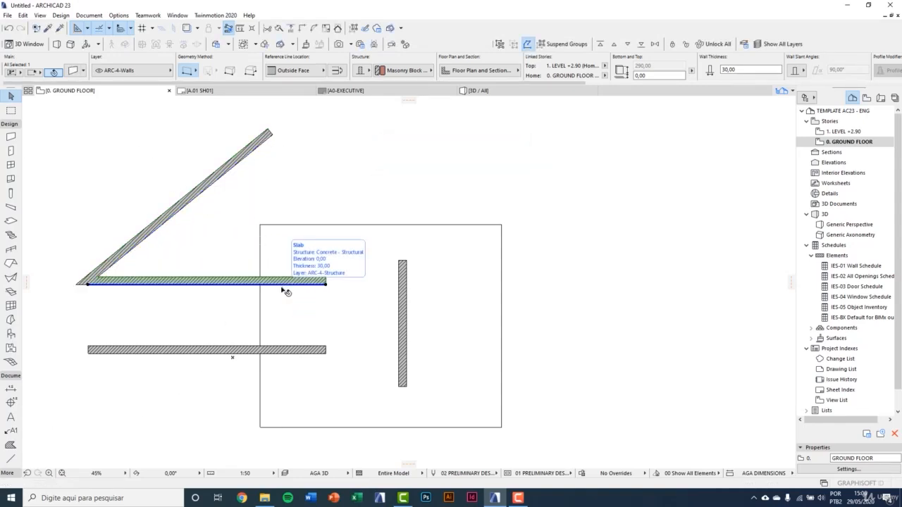
Mirror the selected upper horizontal wall across a horizontal axis just below it
middle_drag(282, 289, 331, 289)
scroll(300, 322, down, 1)
scroll(301, 323, down, 2)
key(ctrl+m)
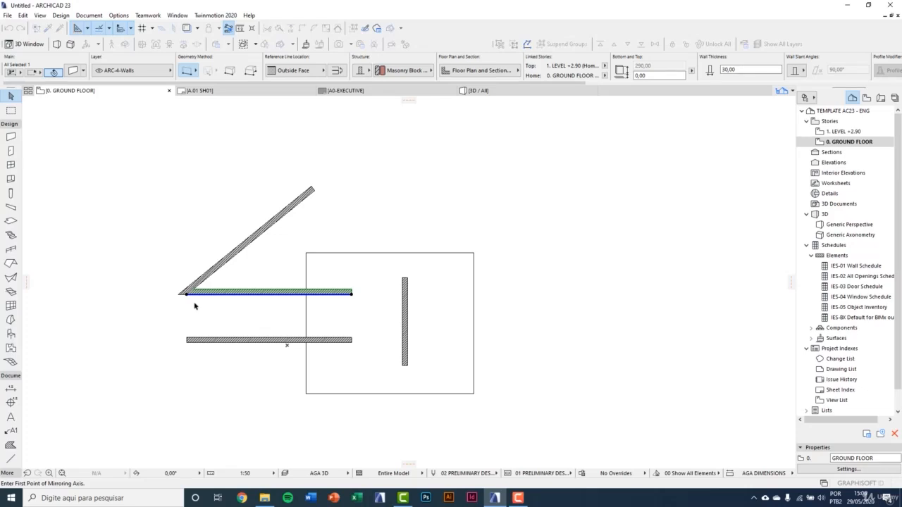
click(155, 304)
click(375, 303)
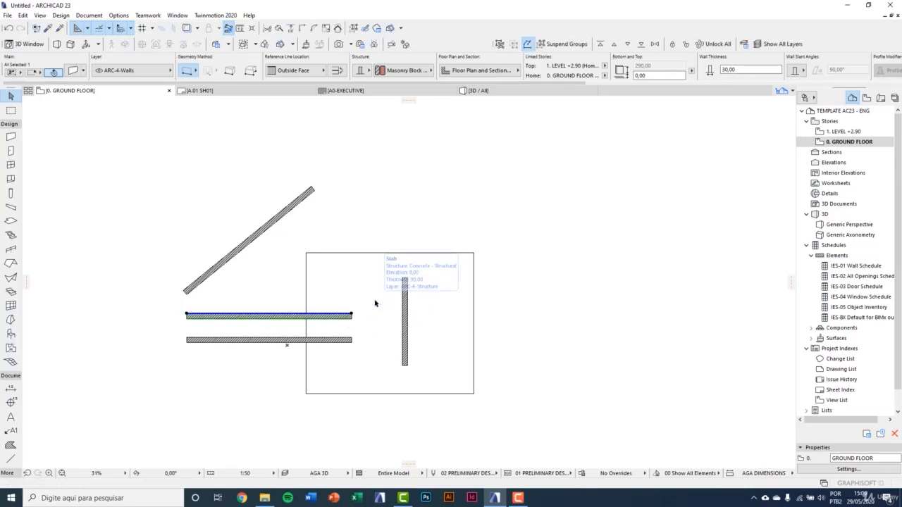
Mirror a copy of the selected wall across a horizontal axis below the two parallel walls, and clear the selection
key(ctrl+shift+m)
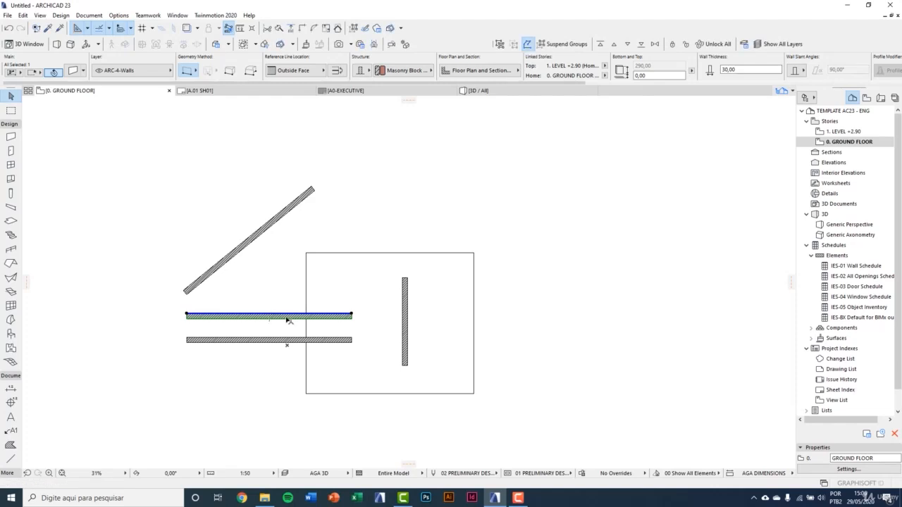
click(104, 369)
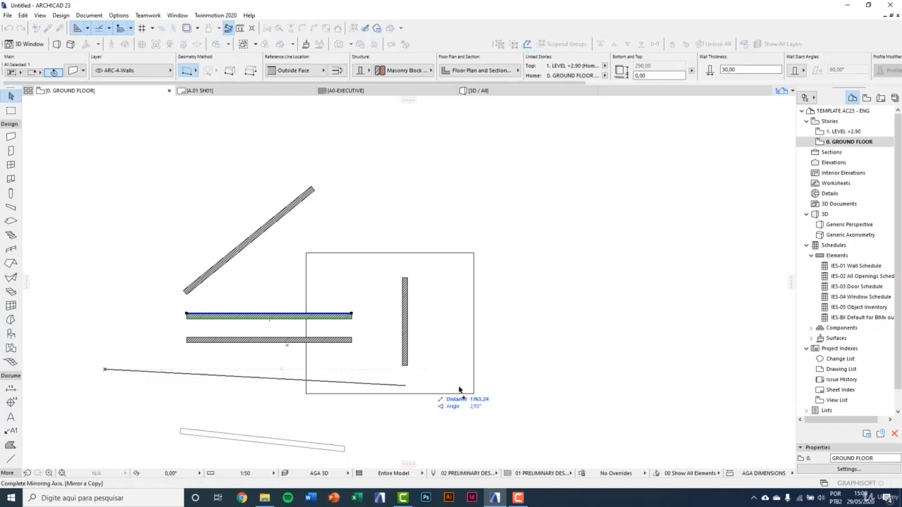
click(552, 387)
middle_drag(425, 366, 461, 295)
key(Escape)
middle_drag(522, 335, 501, 394)
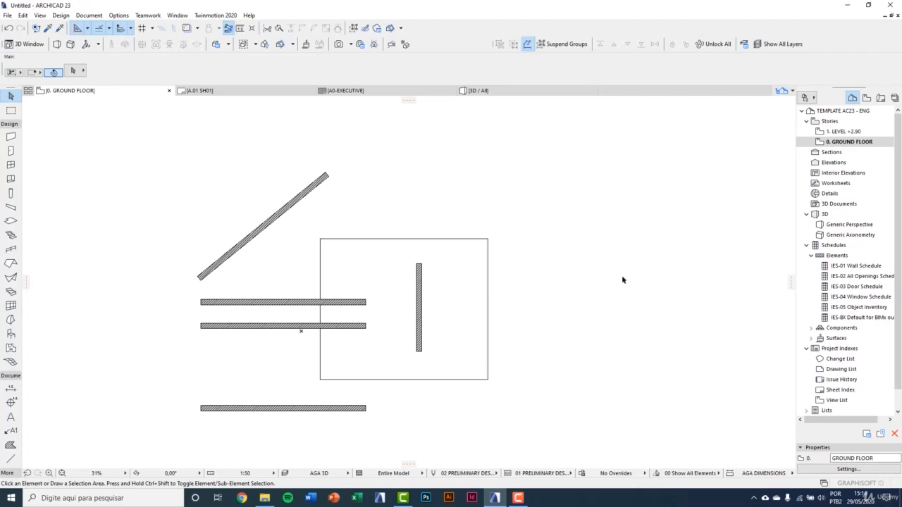
Select all the walls and the slab with one selection rectangle and delete them
key(ctrl+u)
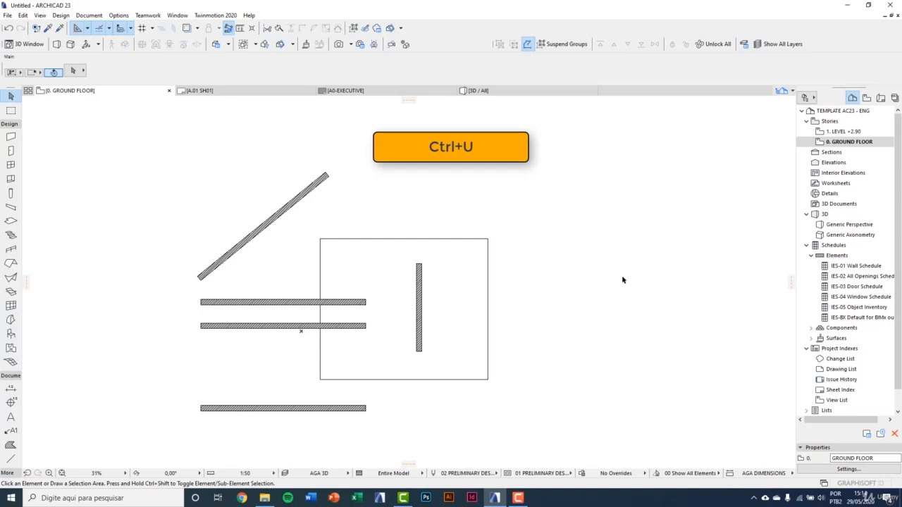
click(125, 138)
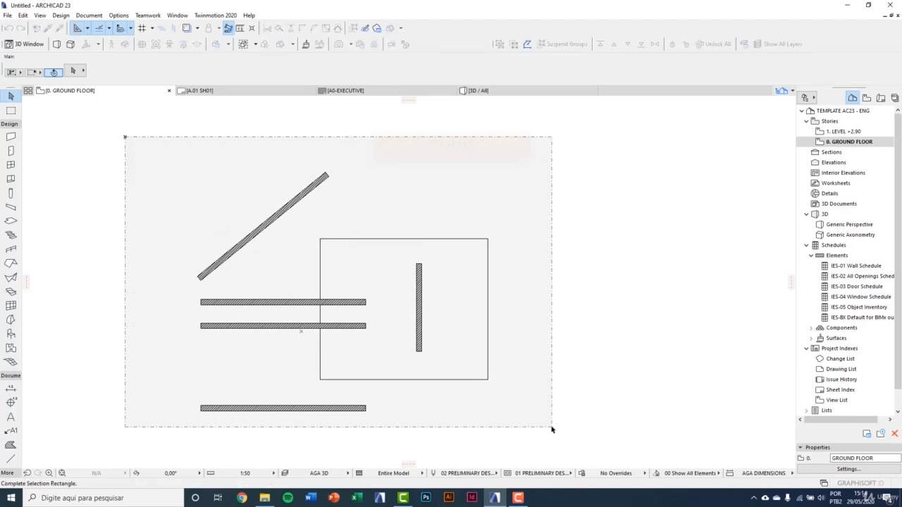
click(552, 427)
key(Delete)
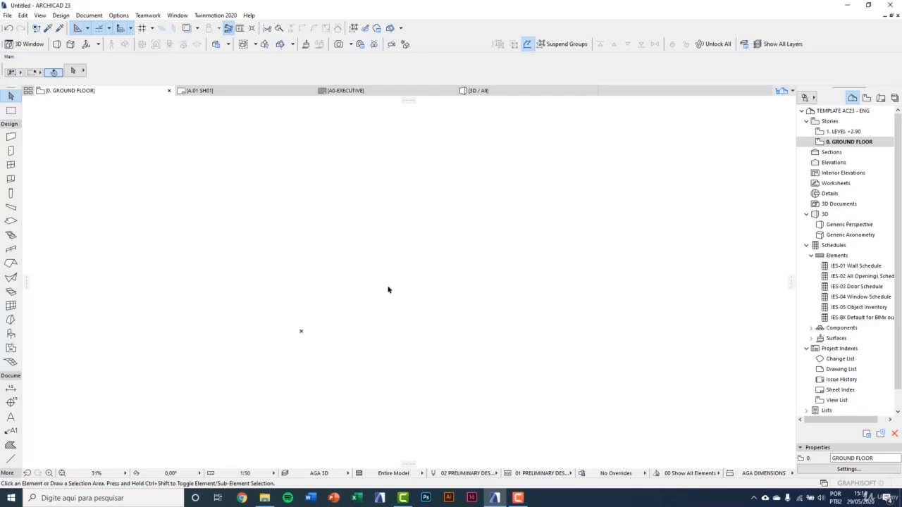
Place an Armchair 01 23 object on the empty floor plan and open the Multiply settings for it
click(12, 334)
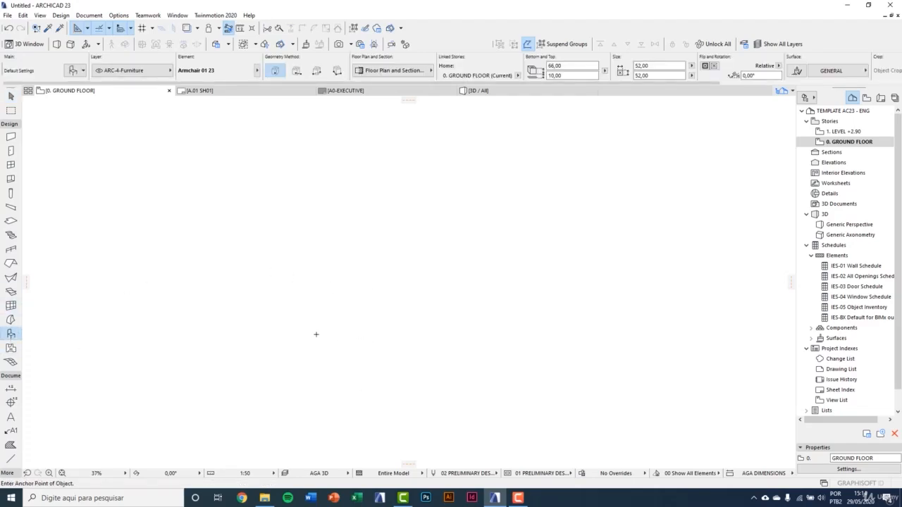
click(317, 325)
scroll(303, 331, up, 4)
key(Escape)
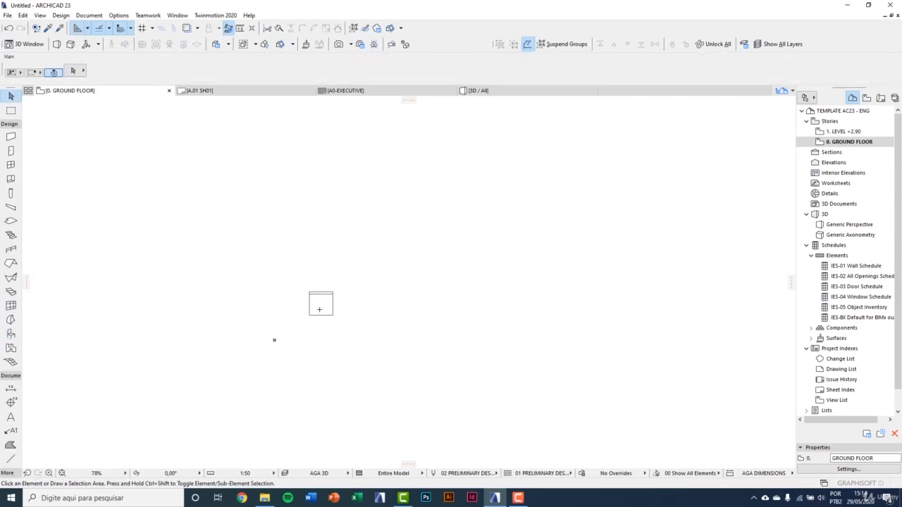
click(320, 312)
scroll(345, 328, up, 1)
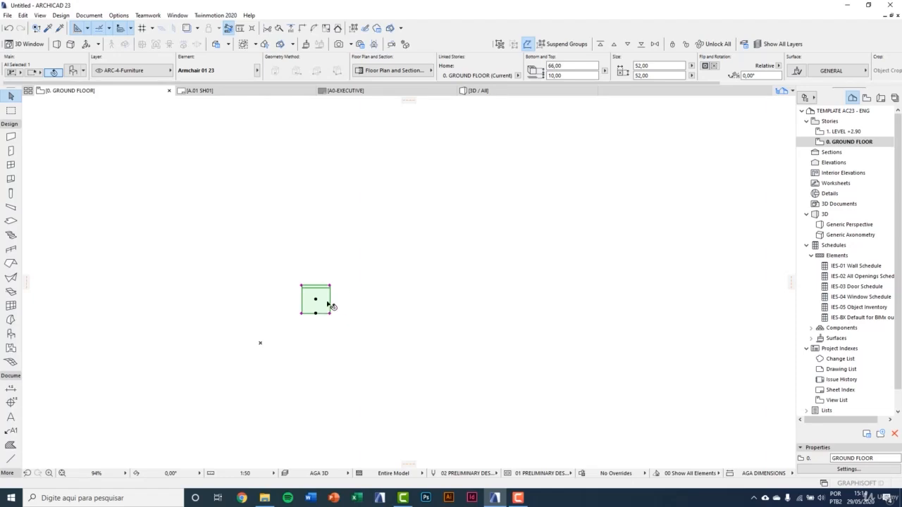
key(ctrl+u)
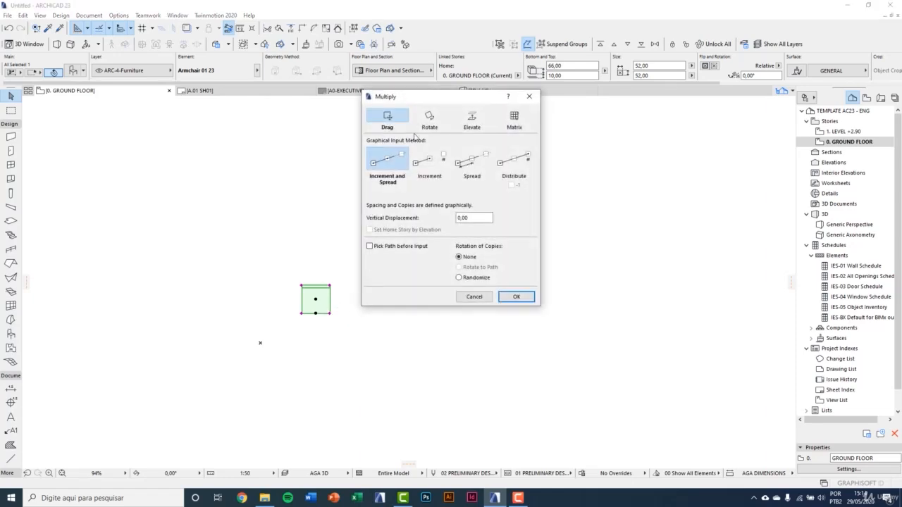
Review the Rotate, Elevate and Matrix multiplication types in the Multiply settings and return to Drag
drag(420, 101, 424, 166)
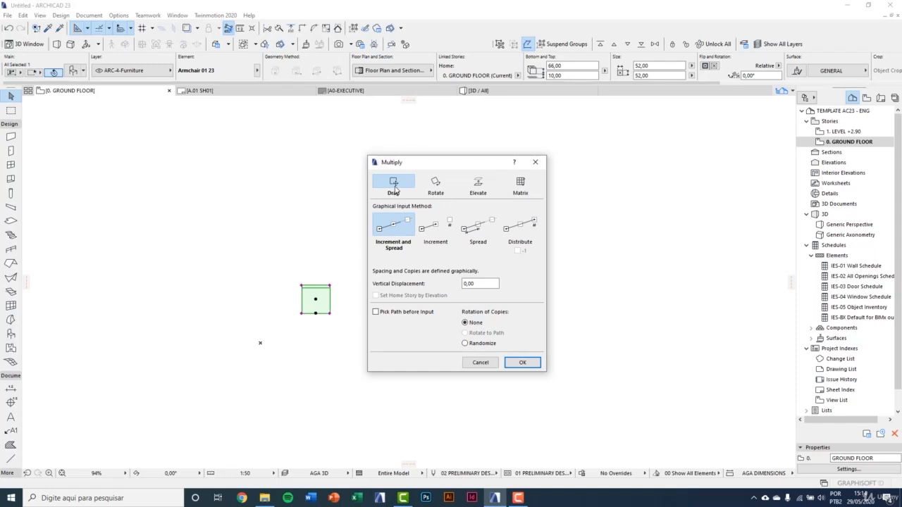
click(435, 183)
click(480, 193)
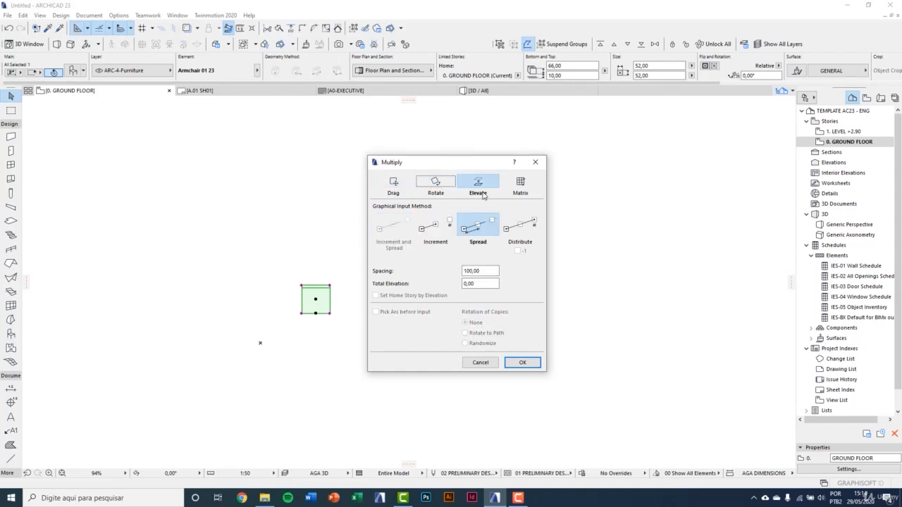
click(521, 192)
click(396, 182)
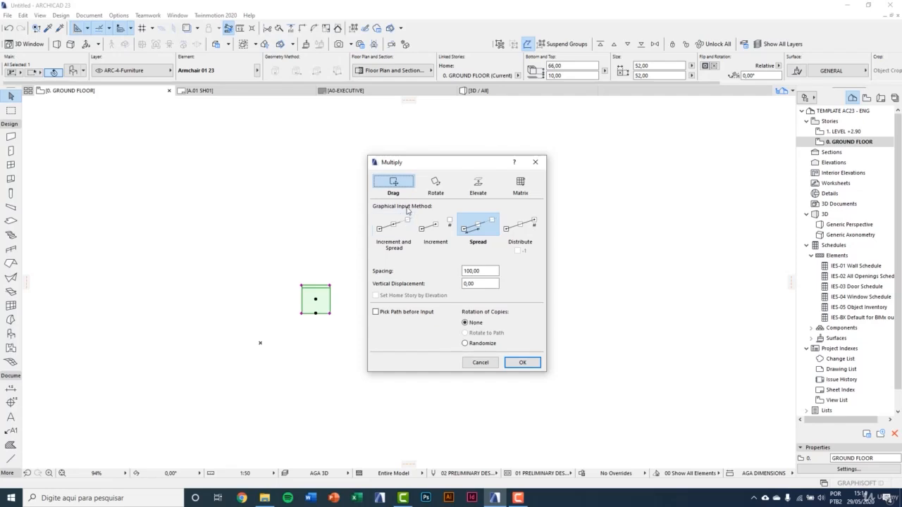
Examine the Increment and Spread, Increment, Spread and Distribute input methods for Drag, including the copies and vertical displacement values
click(394, 227)
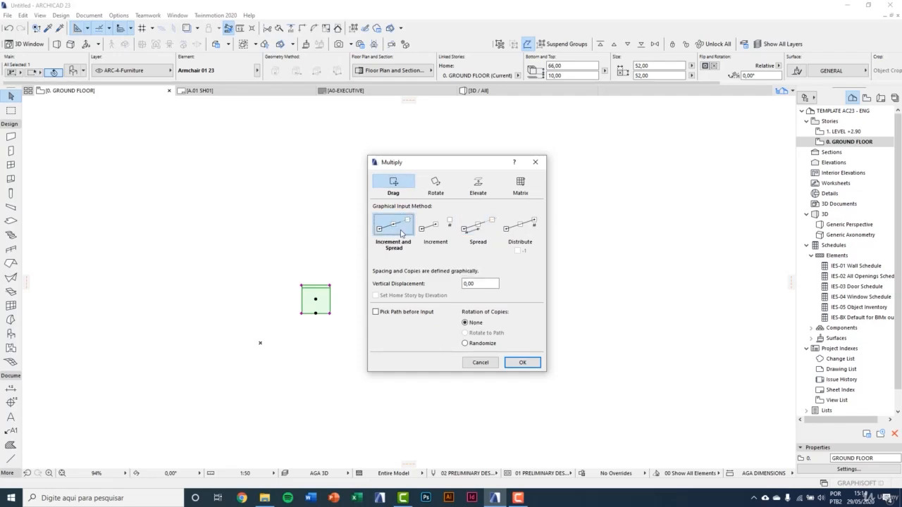
click(436, 234)
click(478, 227)
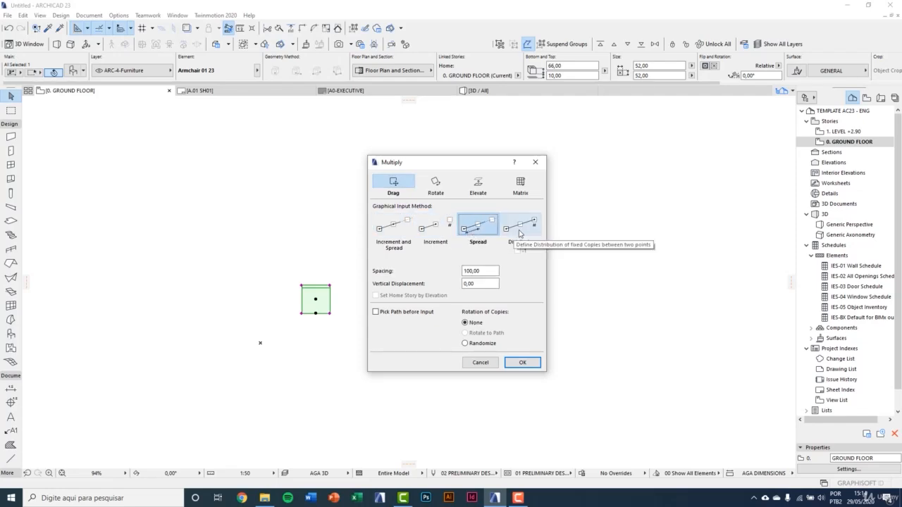
click(521, 233)
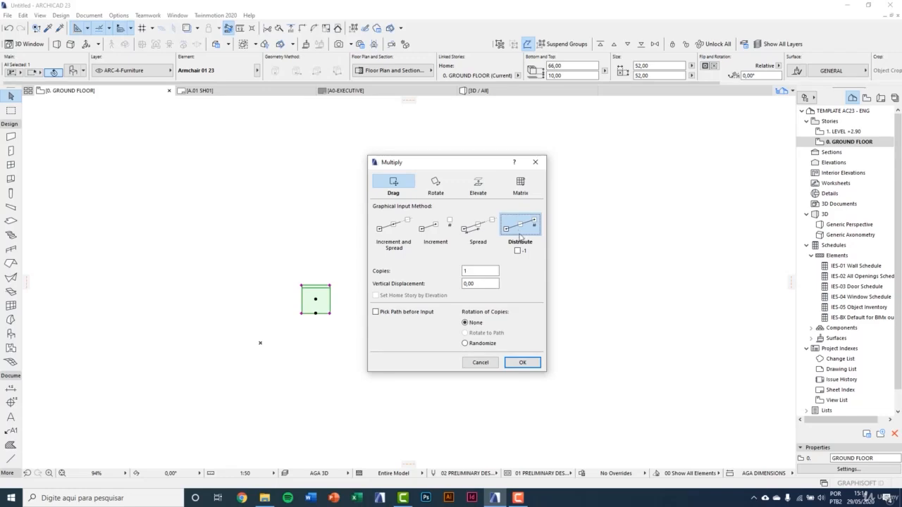
click(479, 274)
drag(475, 273, 465, 273)
click(464, 284)
Set the armchair's Drag multiplication to Increment and Spread with 0,00 vertical displacement and no rotation of copies
click(408, 229)
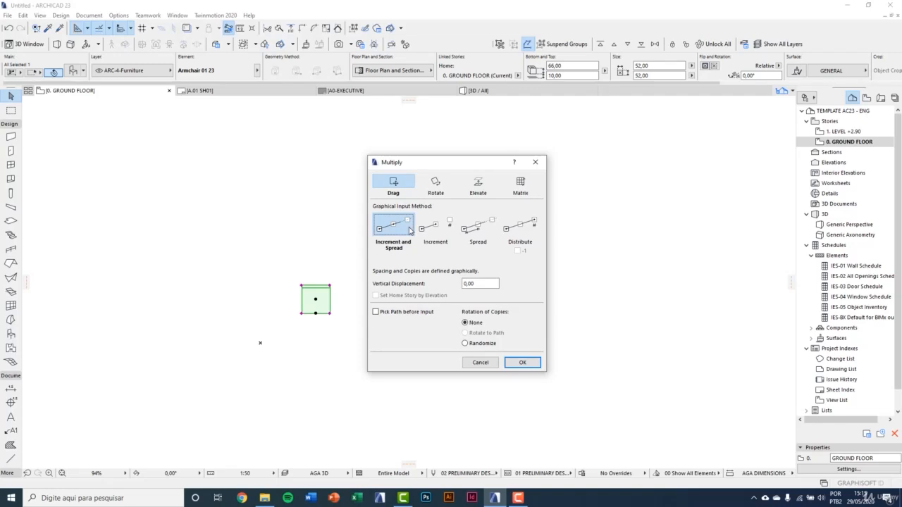
drag(489, 284, 457, 286)
click(467, 324)
click(521, 362)
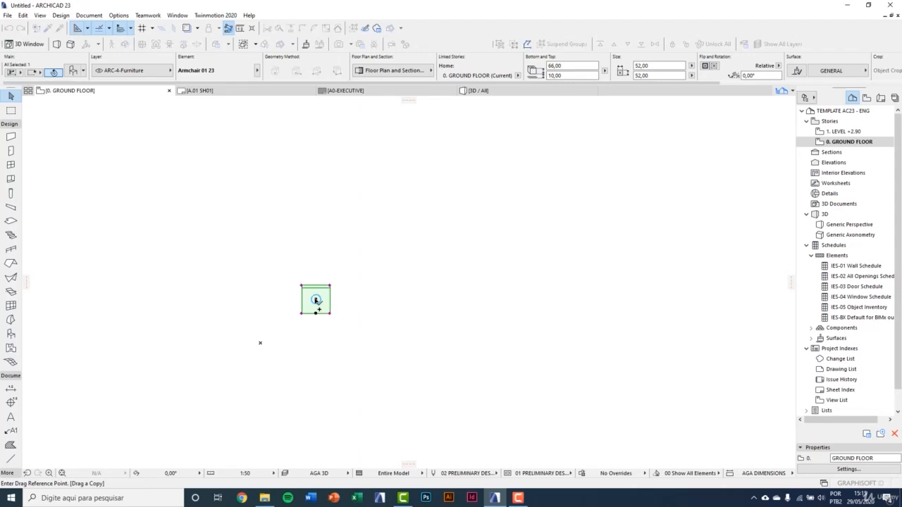
Multiply the armchair from its centre into a horizontal row of eight copies spaced 150 apart, and undo the multiplication
click(315, 300)
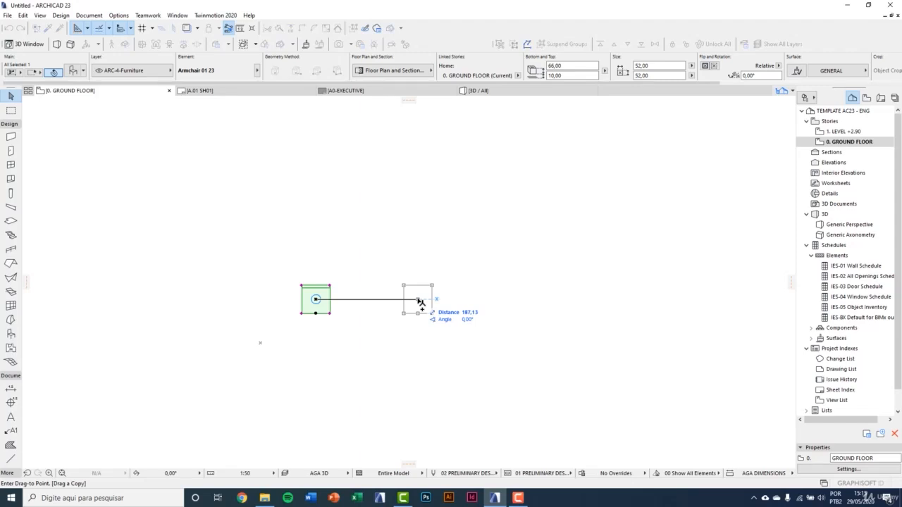
text(1)
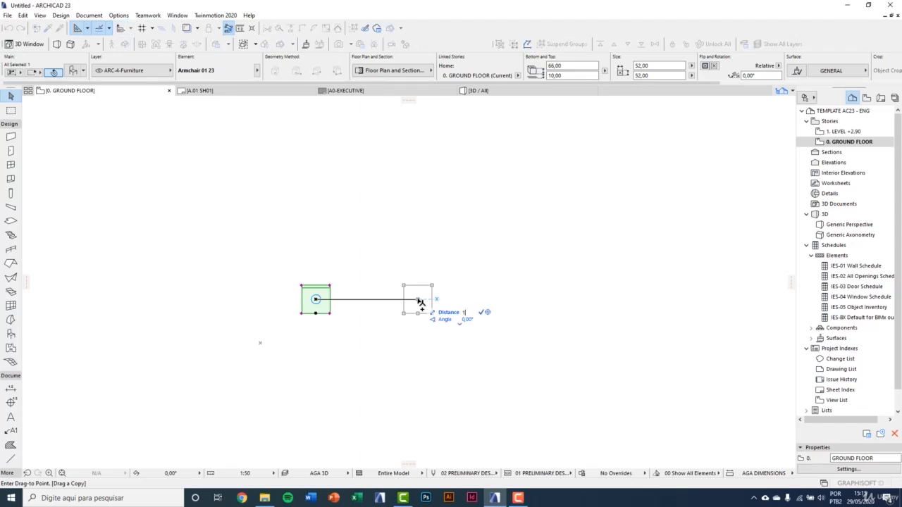
text(50)
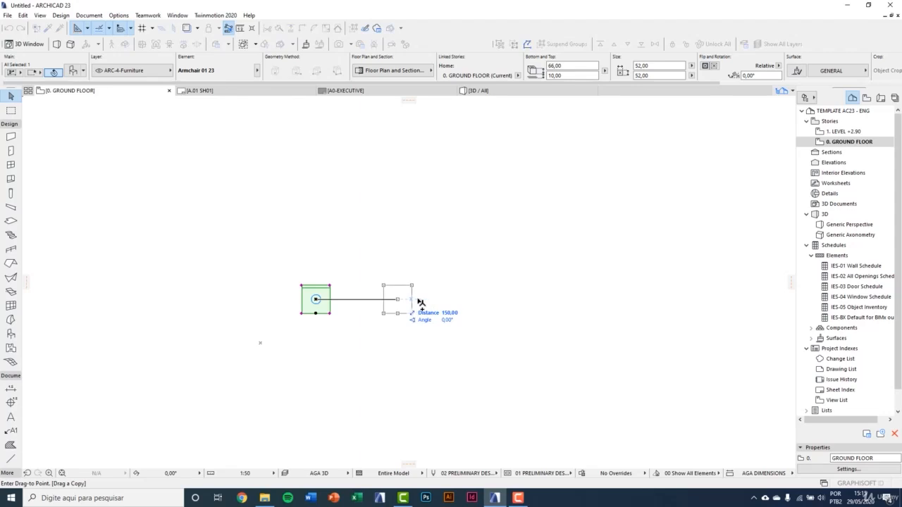
key(Return)
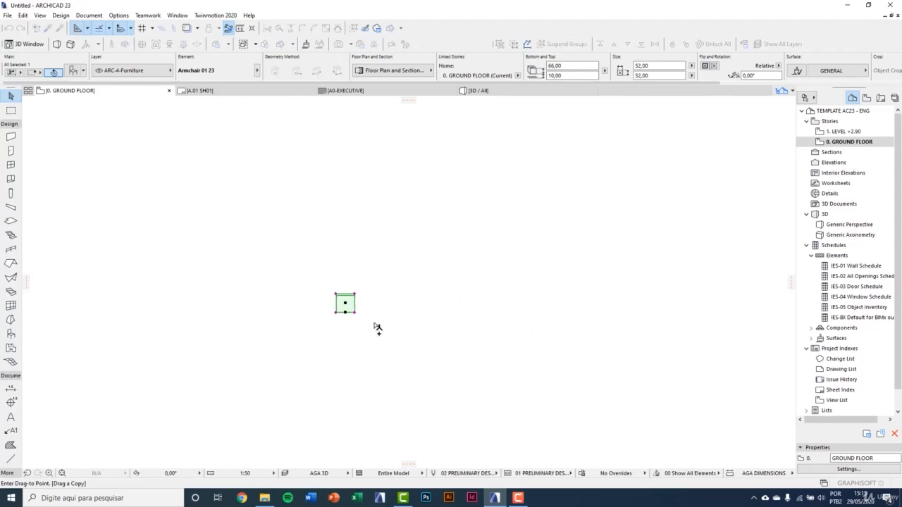
scroll(376, 326, down, 1)
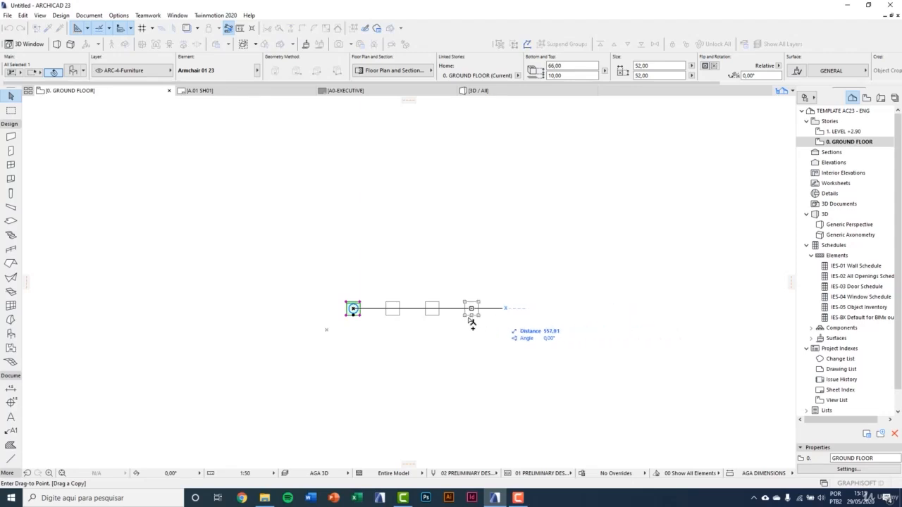
middle_drag(511, 315, 480, 316)
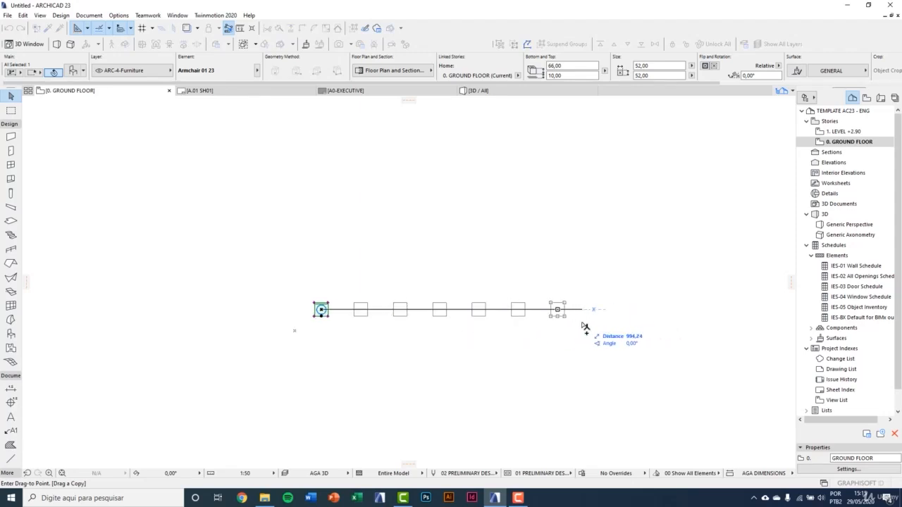
click(643, 317)
scroll(637, 312, up, 3)
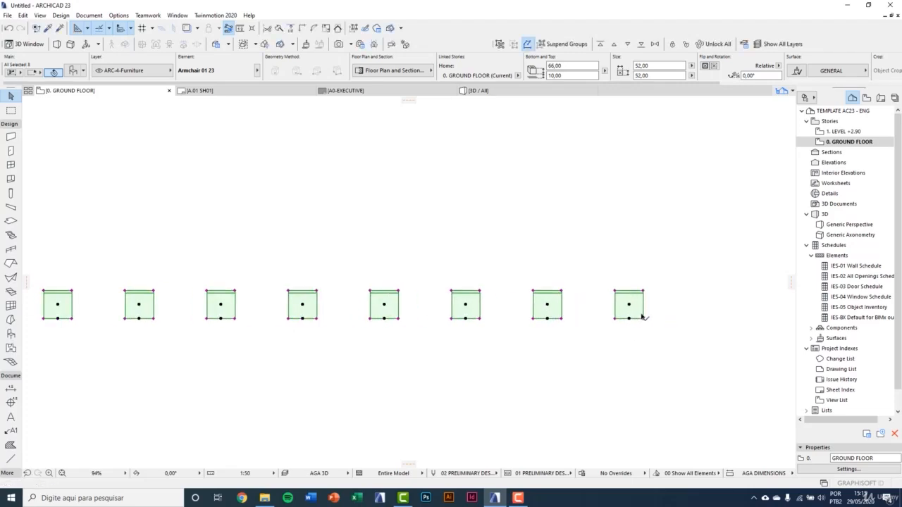
scroll(604, 314, down, 2)
key(Escape)
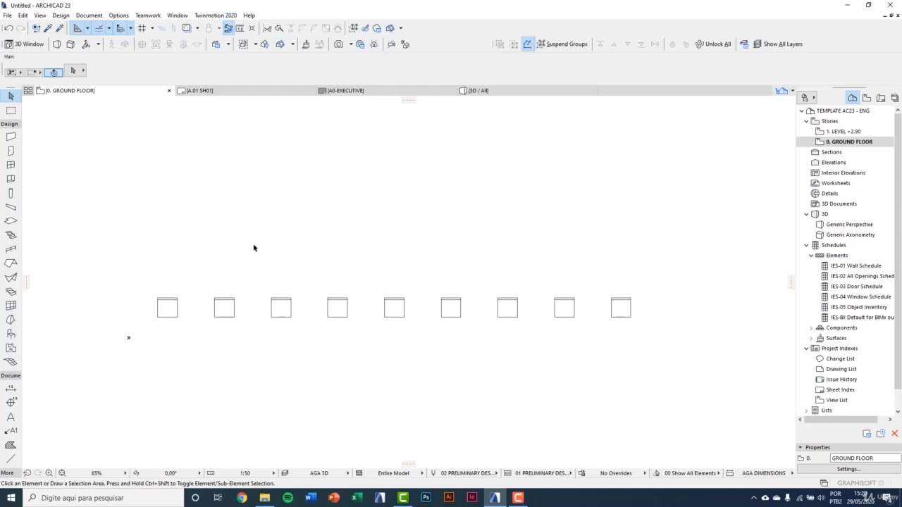
key(ctrl+z)
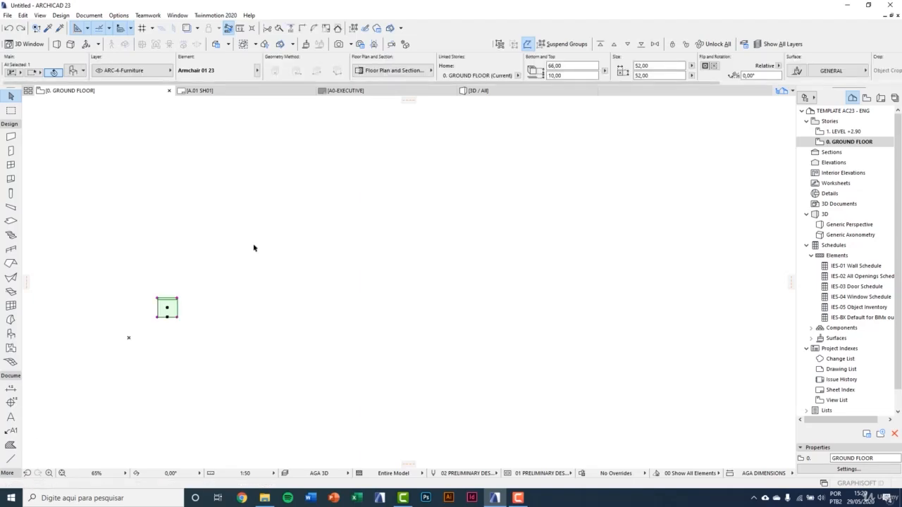
Set up a Drag multiplication of the armchair using the Increment method with 7 copies
key(ctrl+u)
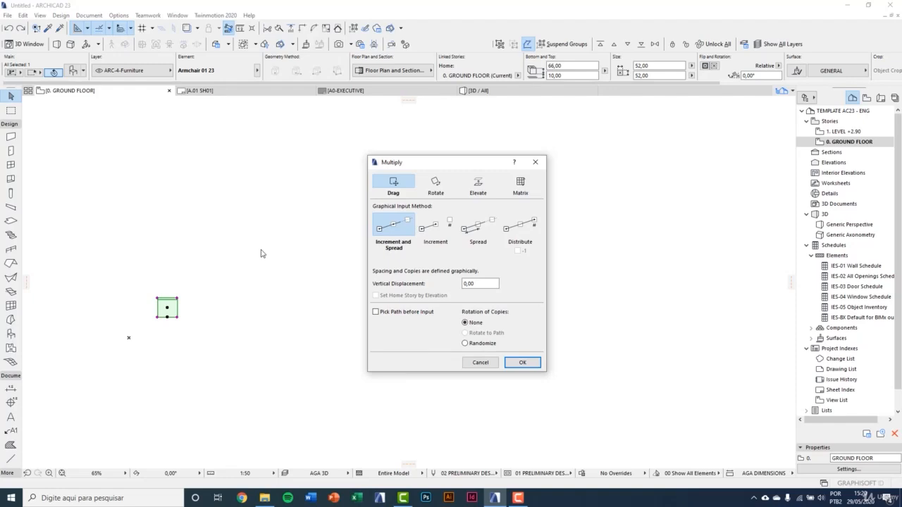
click(434, 234)
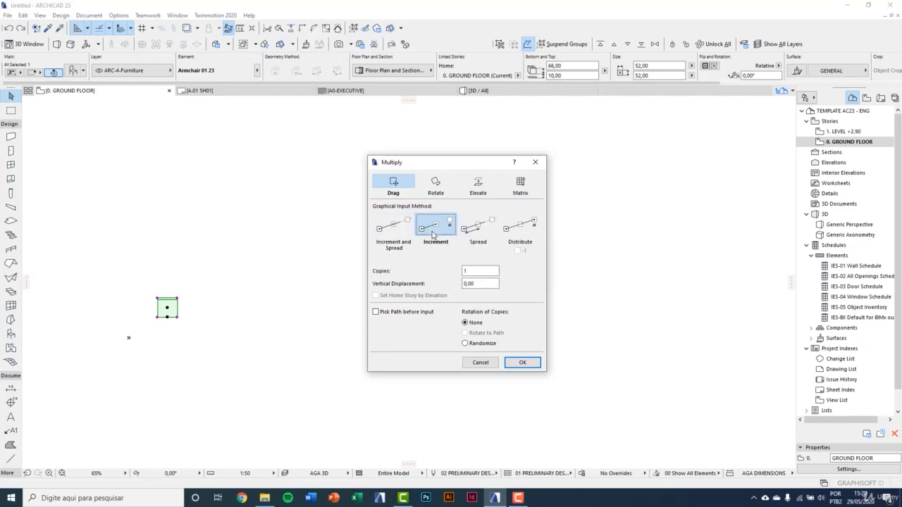
click(465, 270)
text(7)
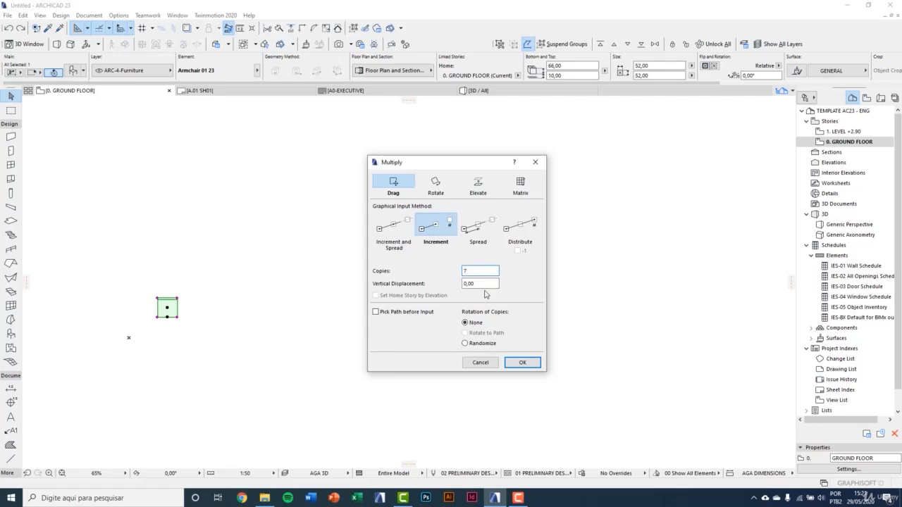
click(537, 362)
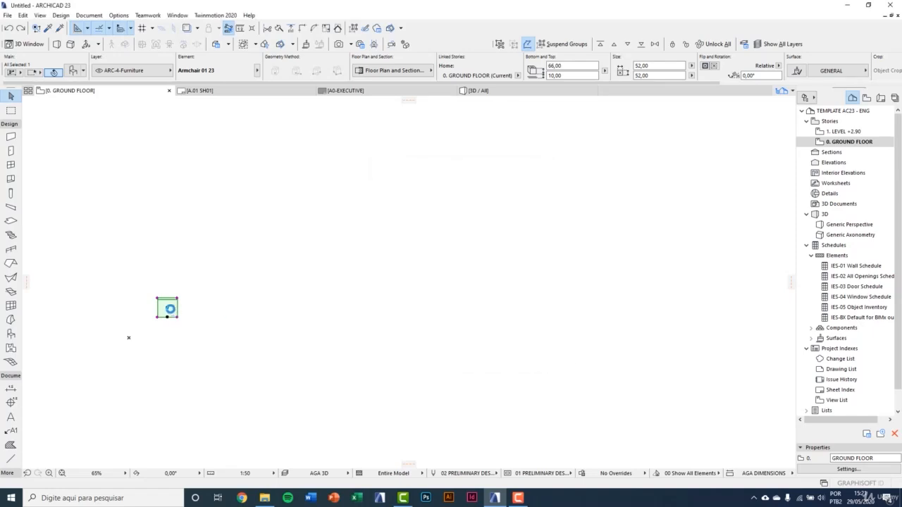
Place the copies in a horizontal row from the armchair's centre at an increment of 170, and clear the selection
click(167, 309)
scroll(235, 310, down, 3)
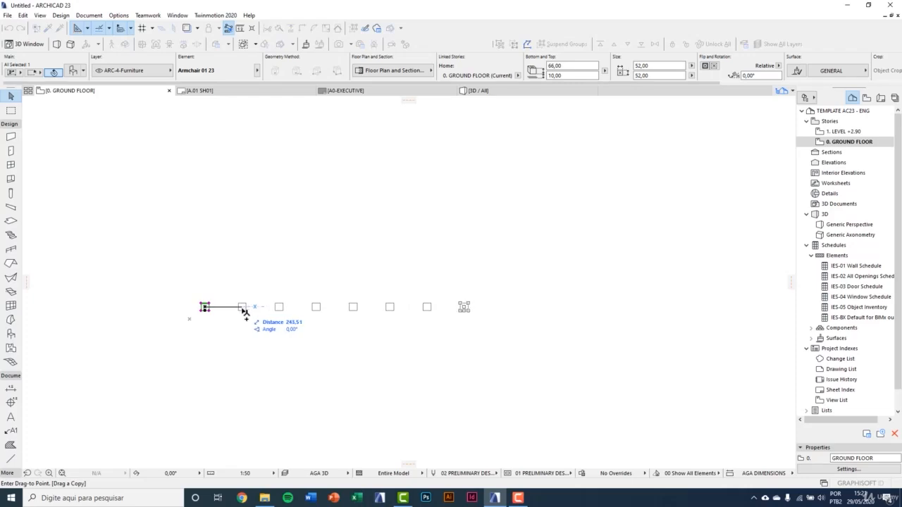
text(17)
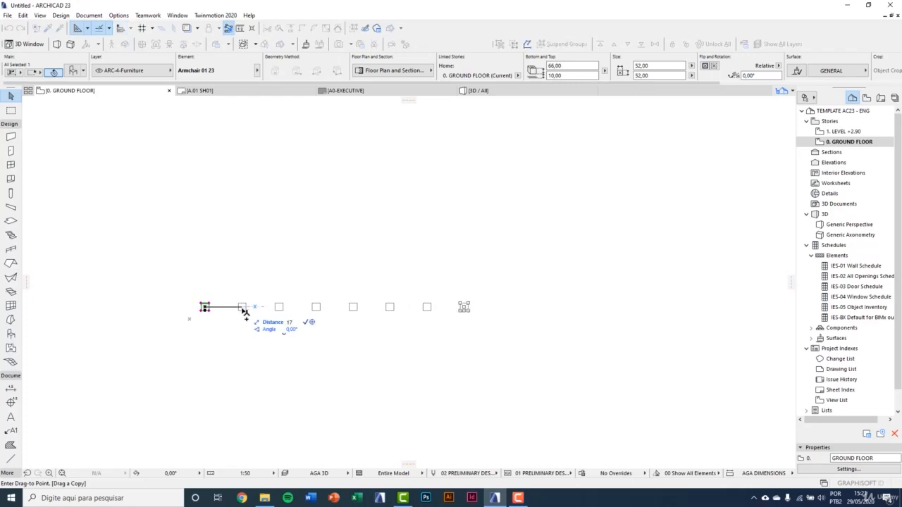
text(0)
key(Return)
scroll(245, 313, up, 4)
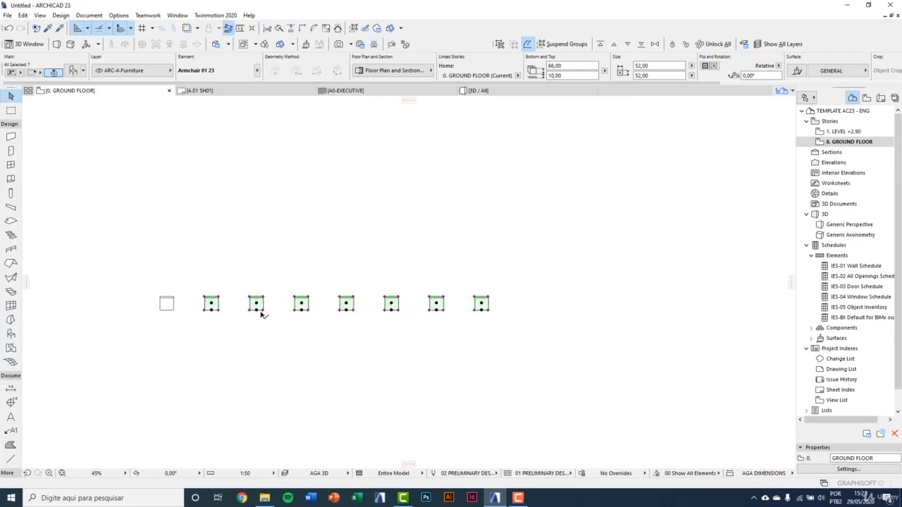
key(Escape)
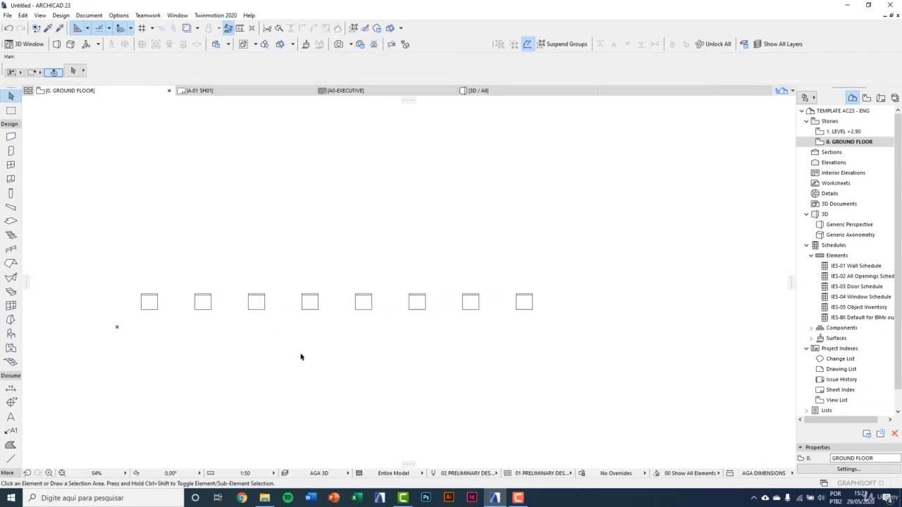
Drag a copy of the row's first armchair straight up by about 692
click(149, 302)
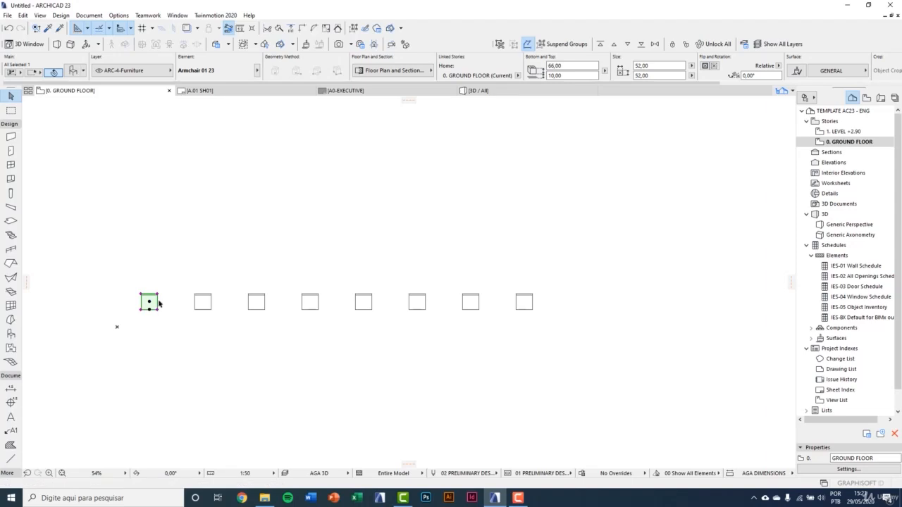
key(ctrl+shift+d)
click(149, 302)
scroll(152, 276, down, 4)
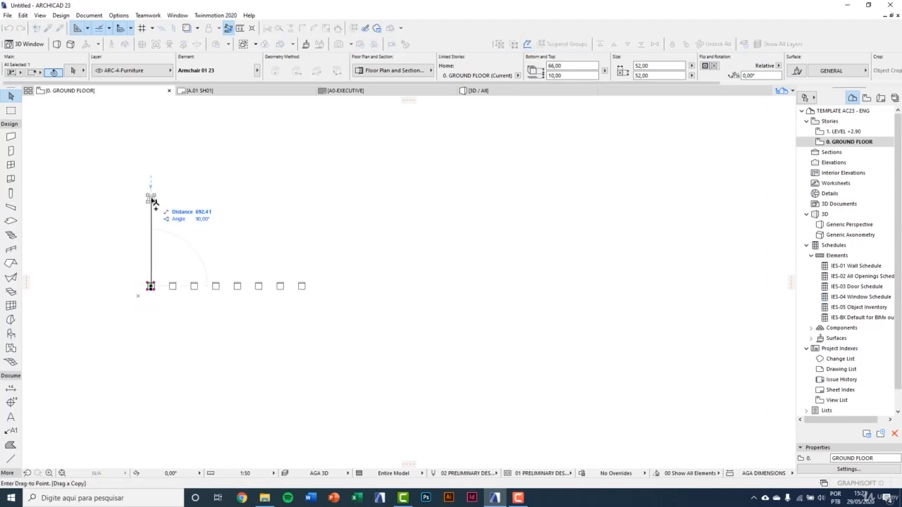
click(151, 200)
middle_drag(190, 253, 218, 300)
scroll(225, 303, up, 2)
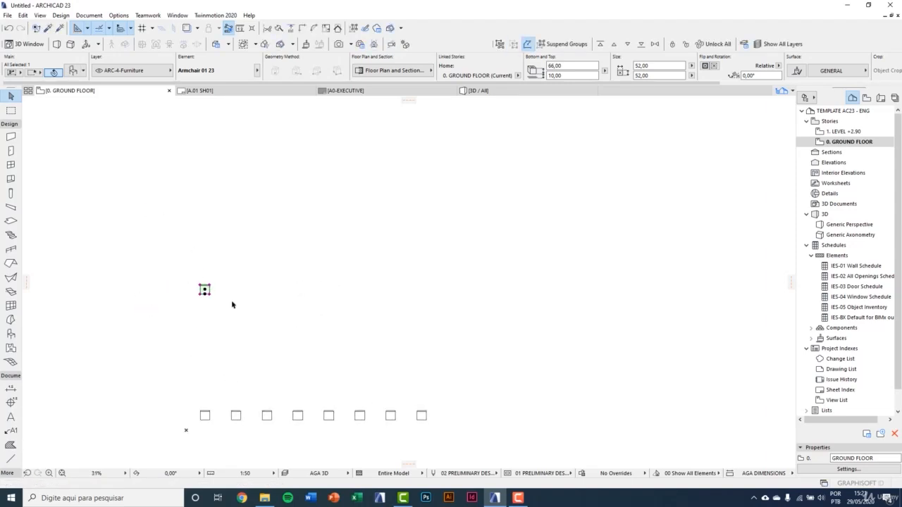
Set up a Rotate multiplication of the copied armchair using the Spread method with 30° spacing and no rotation of copies
key(ctrl+u)
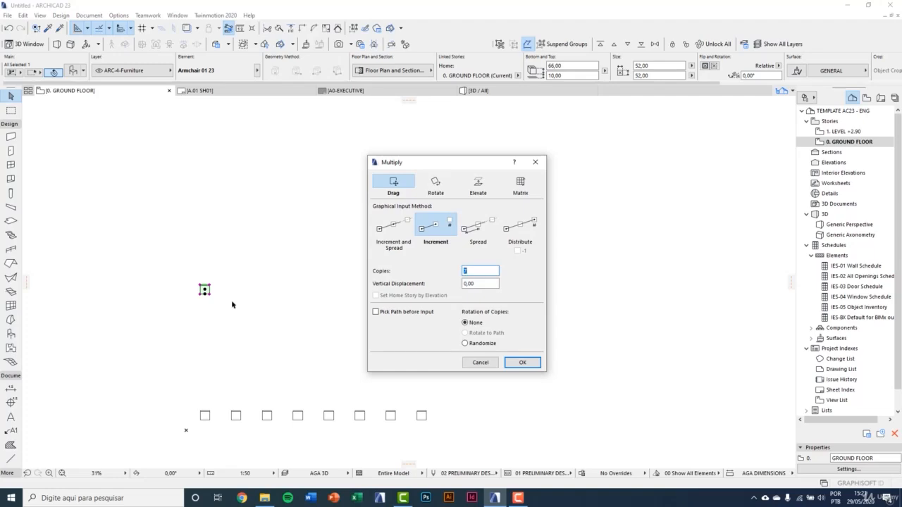
click(436, 184)
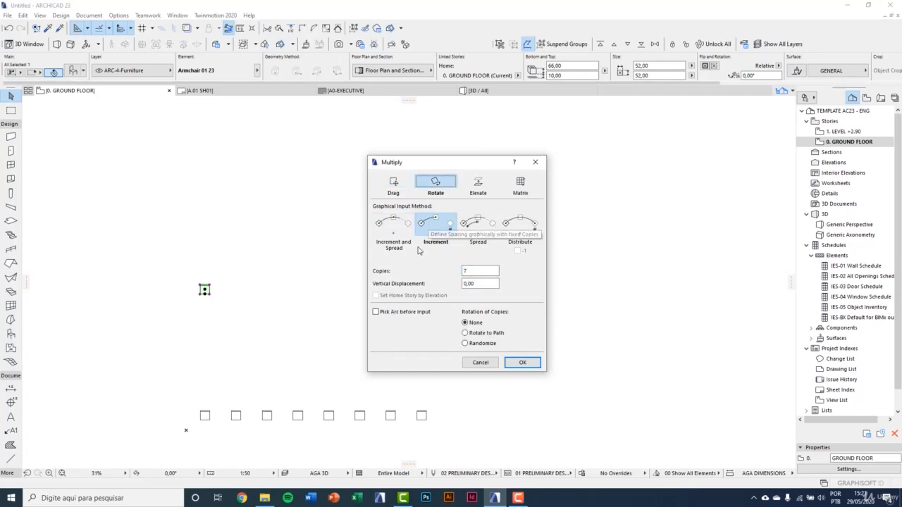
click(479, 237)
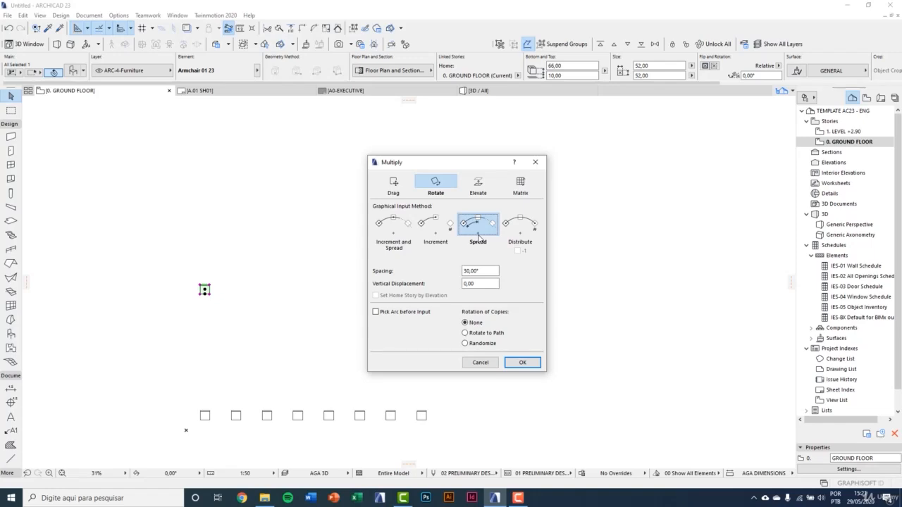
click(481, 272)
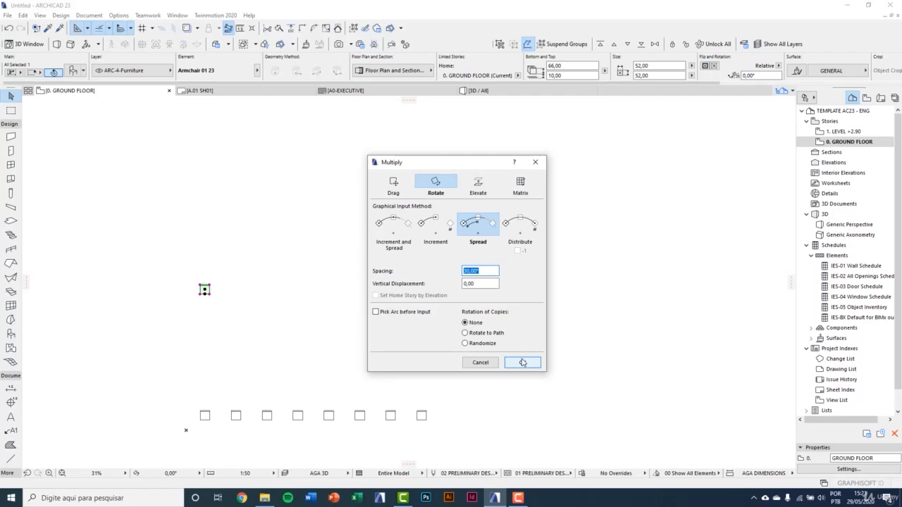
click(522, 362)
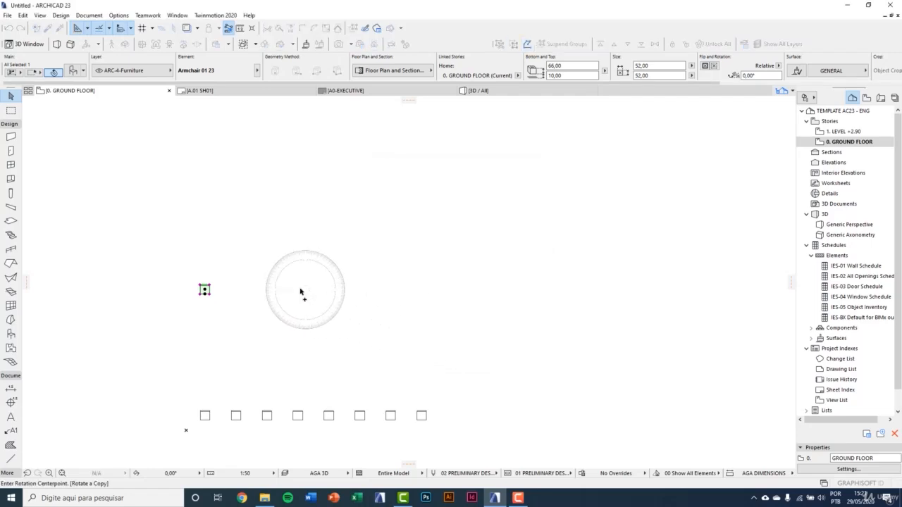
Spread the armchair copies around a nearly full circle centred about 358 directly above the armchair, and clear the selection
scroll(143, 260, up, 3)
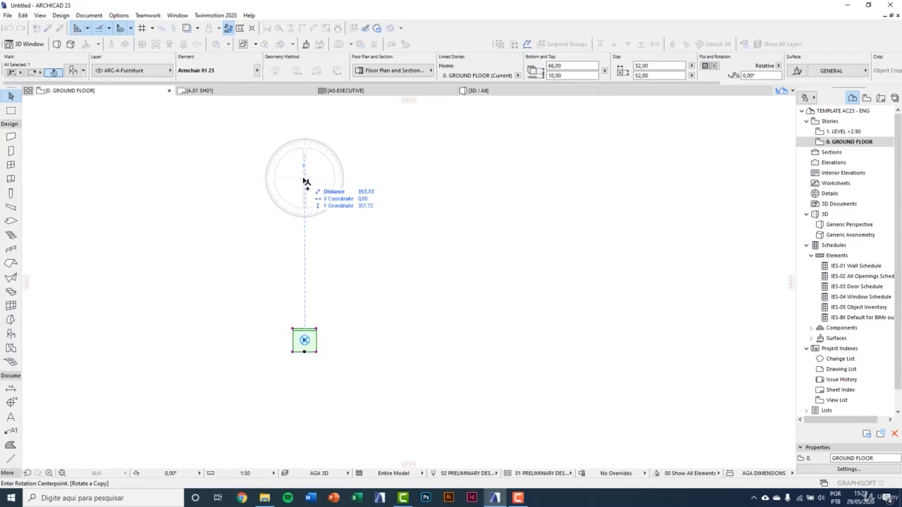
click(305, 181)
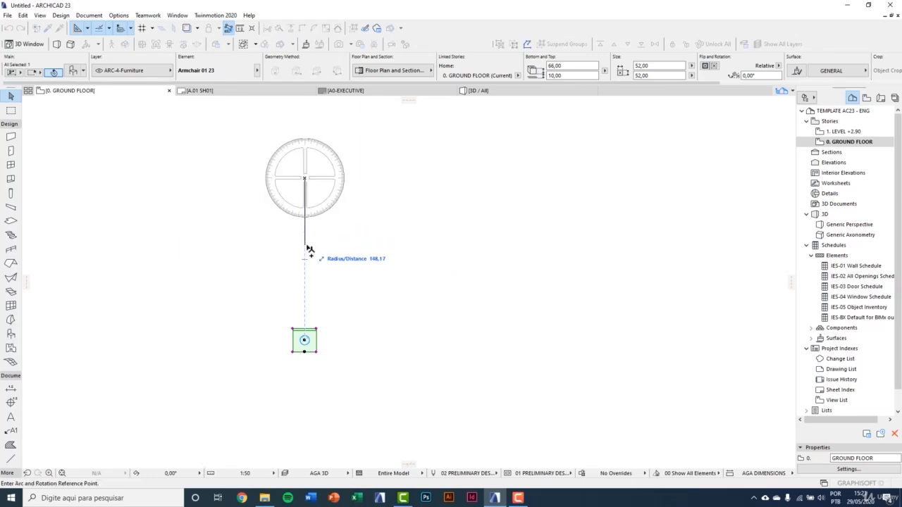
scroll(310, 282, up, 2)
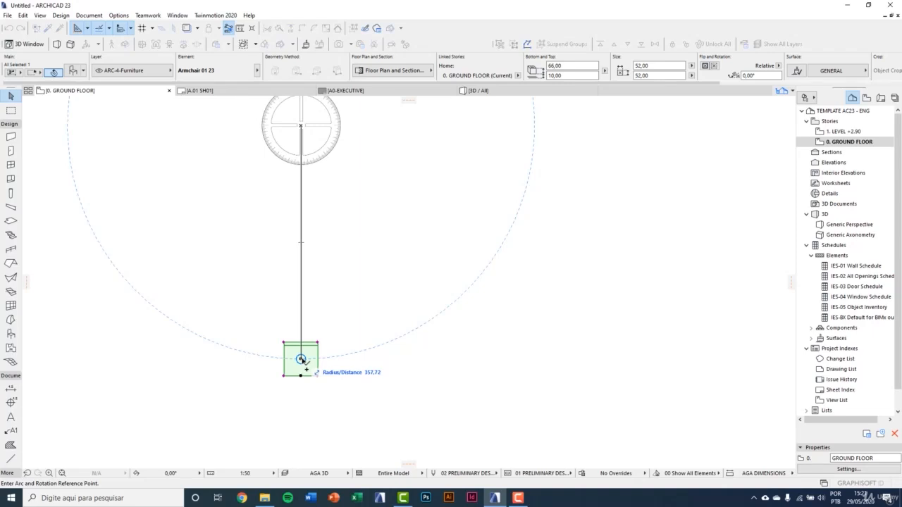
click(302, 360)
scroll(313, 364, down, 3)
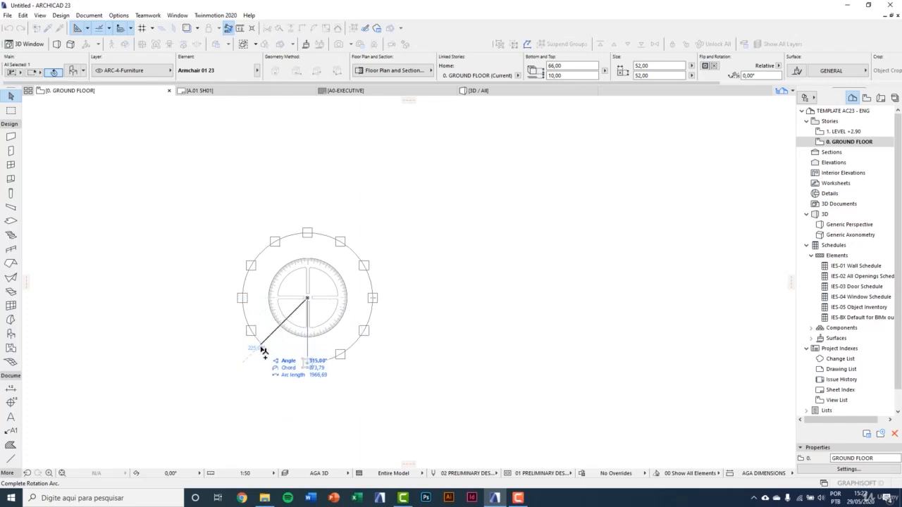
click(286, 388)
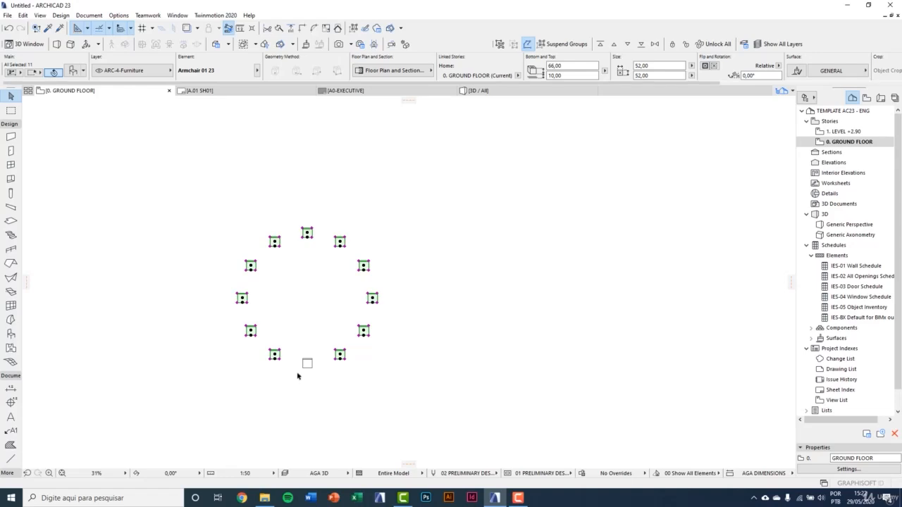
key(Escape)
Place a copy of the circle's lowest armchair on the same horizontal line, well to the right, using Drag Multiple Copies
click(308, 364)
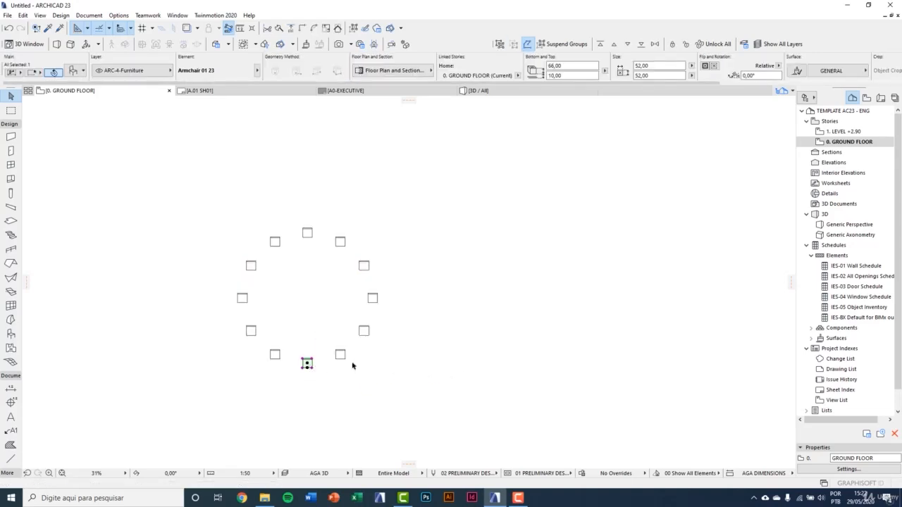
key(ctrl+alt+d)
click(308, 363)
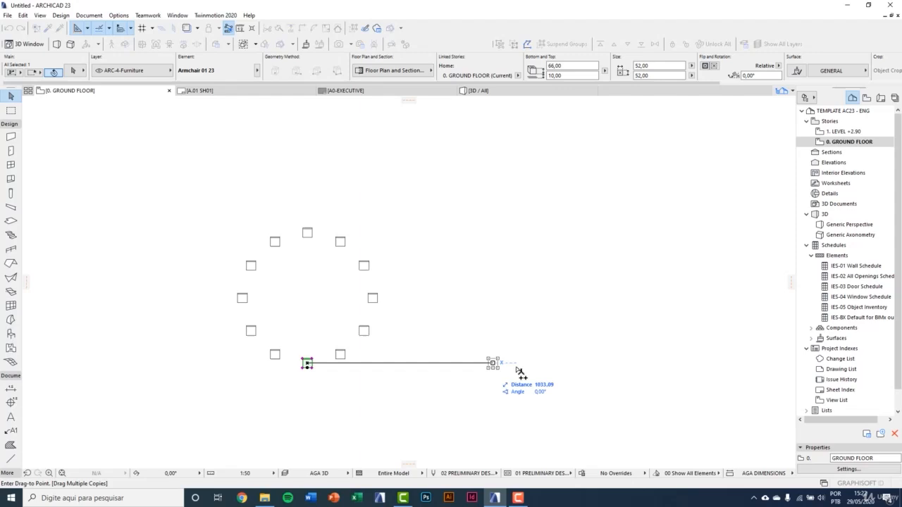
shift+click(588, 373)
middle_drag(588, 373, 522, 379)
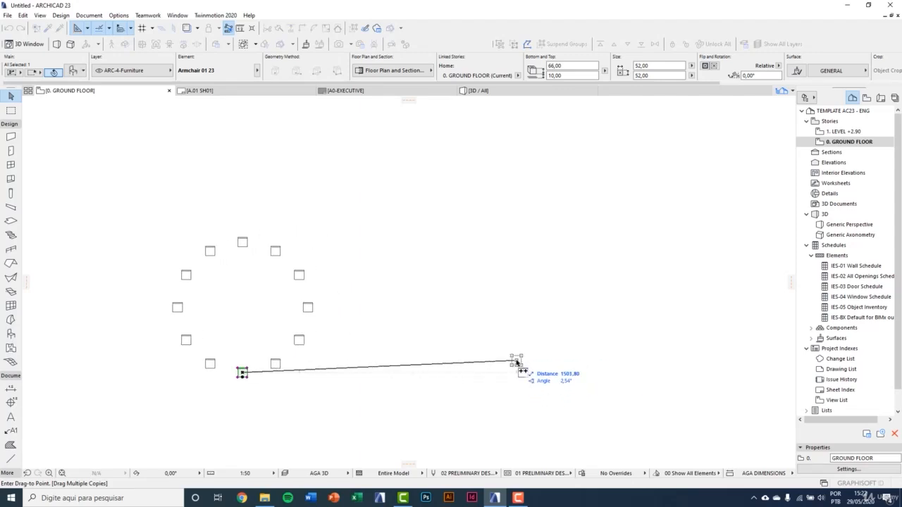
key(Escape)
Set up a Rotate multiplication of the separate new armchair using the Spread method with 30° spacing and randomized rotation of copies
click(523, 374)
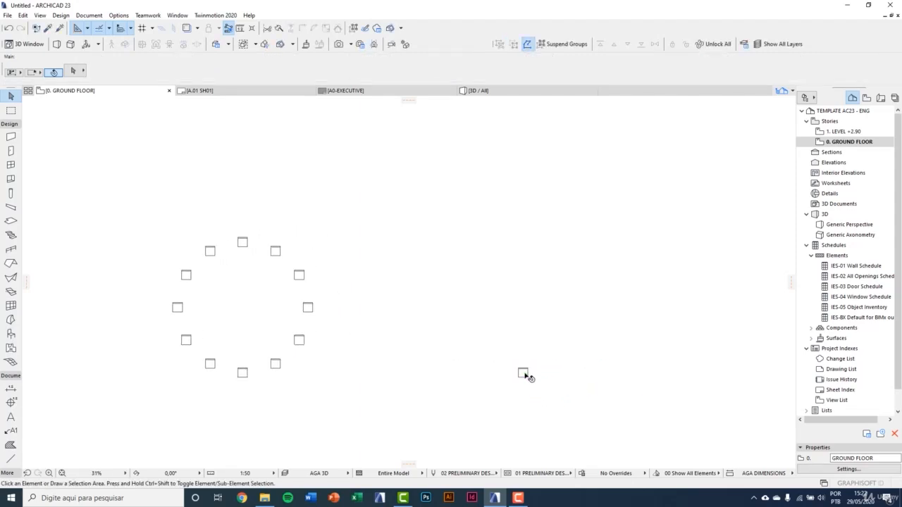
key(ctrl+u)
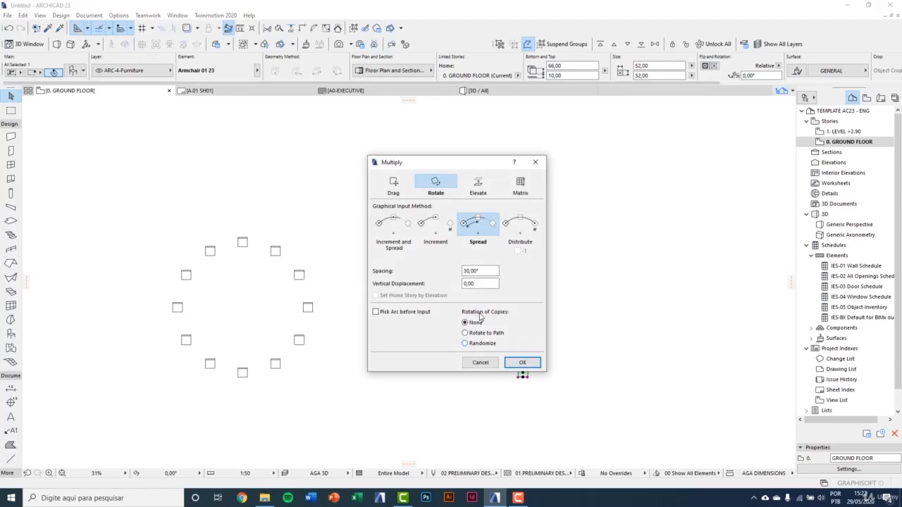
click(465, 344)
click(522, 362)
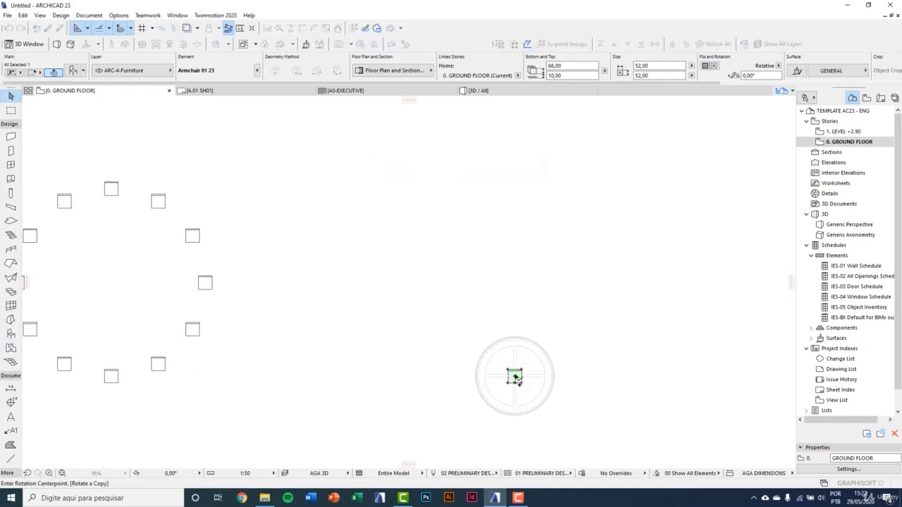
Spread the randomly rotated copies through about 332° around a centre directly above the armchair, and clear the selection
scroll(516, 377, up, 2)
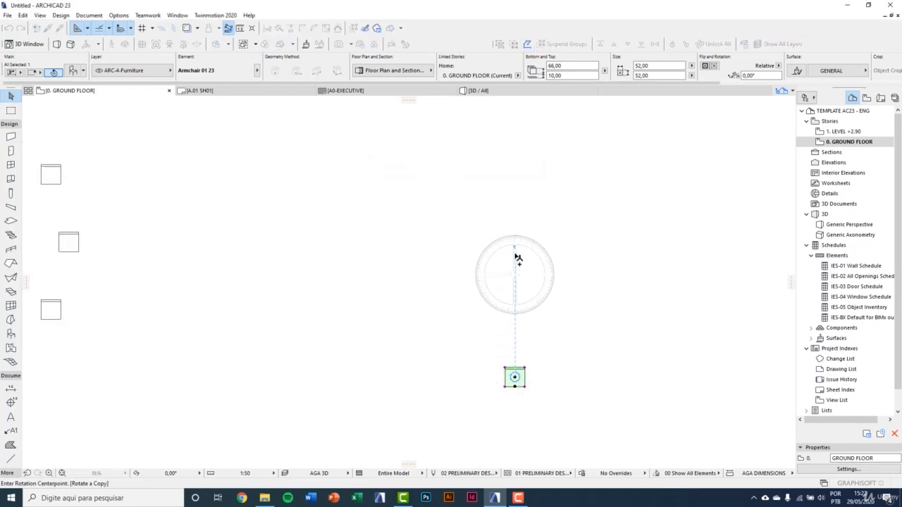
click(515, 213)
click(523, 367)
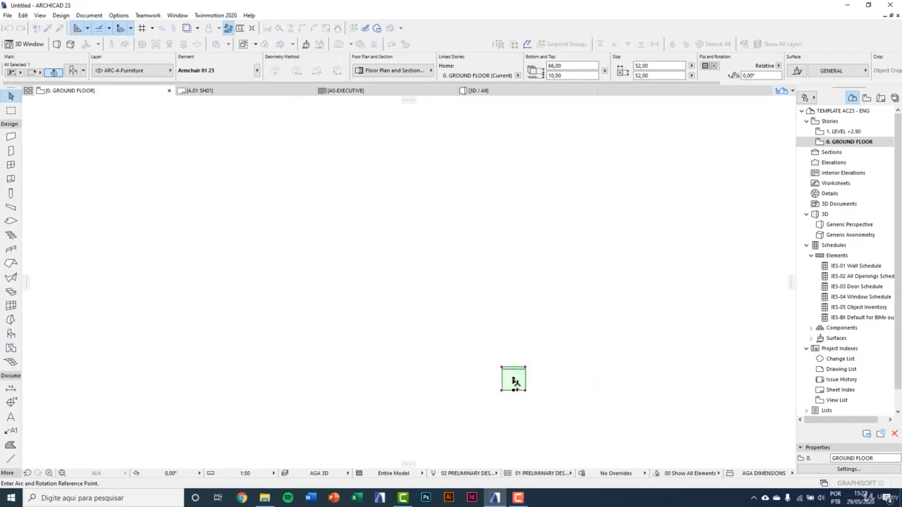
scroll(510, 400, down, 2)
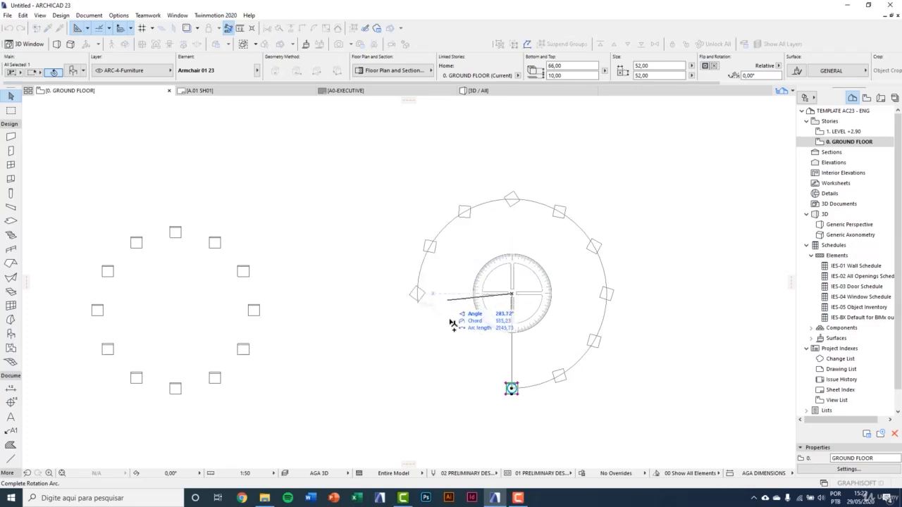
scroll(476, 375, down, 2)
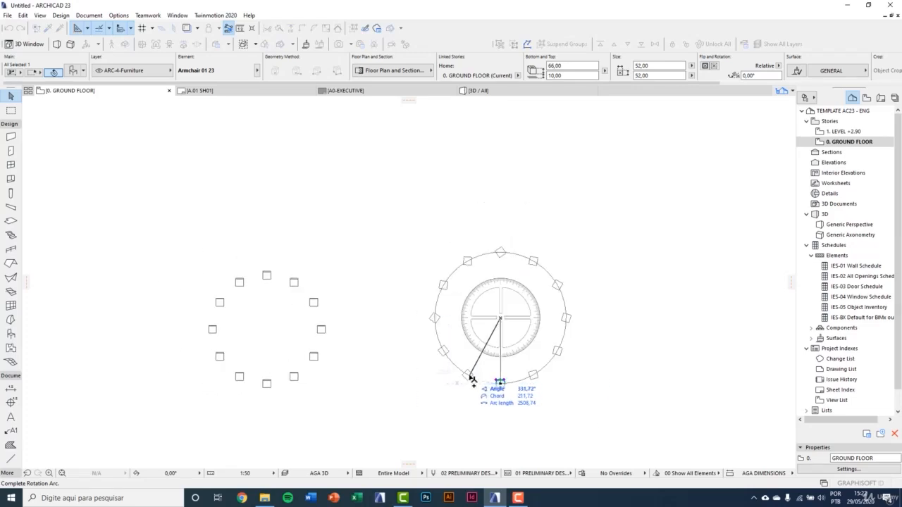
click(472, 378)
scroll(511, 393, up, 2)
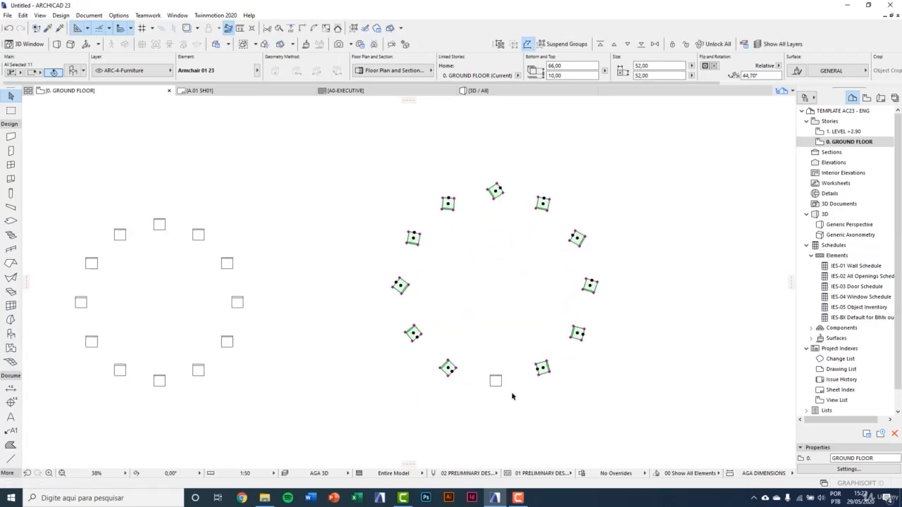
middle_drag(512, 397, 440, 404)
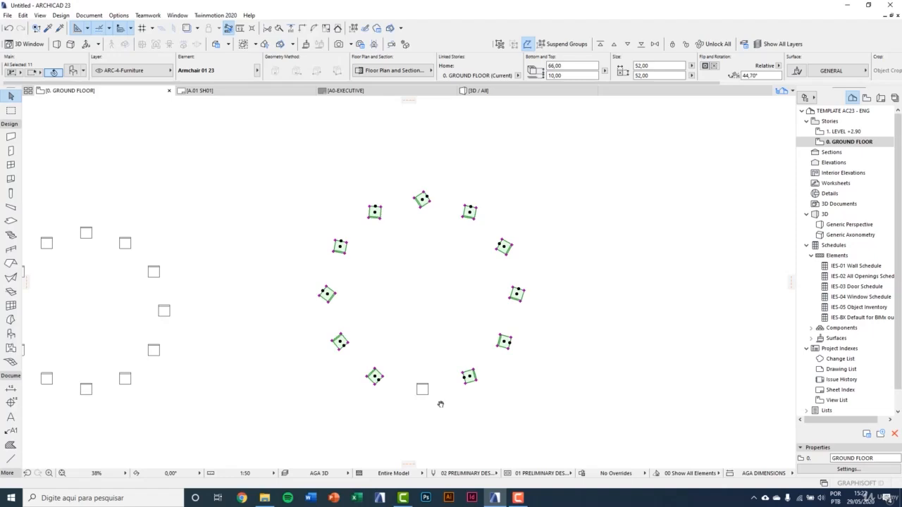
key(Escape)
Drag a copy of the first armchair in the horizontal row straight down below it
scroll(299, 348, down, 3)
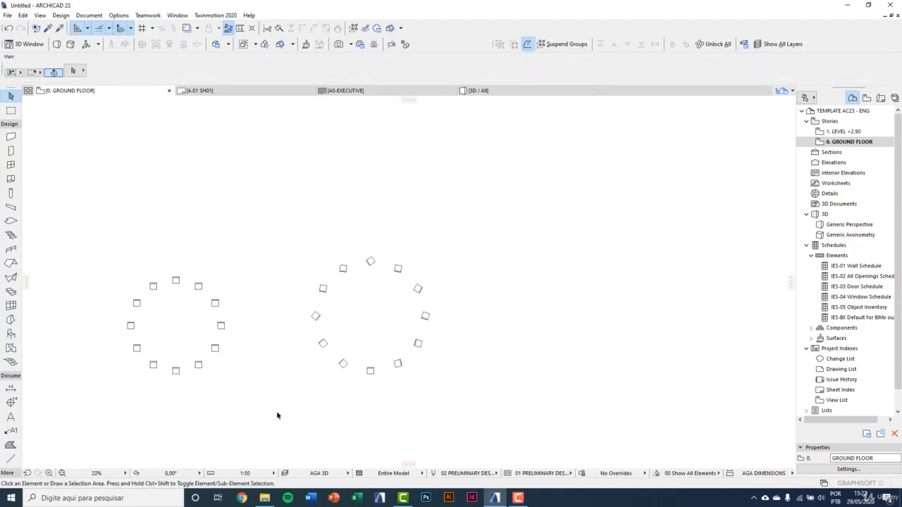
middle_drag(245, 441, 348, 303)
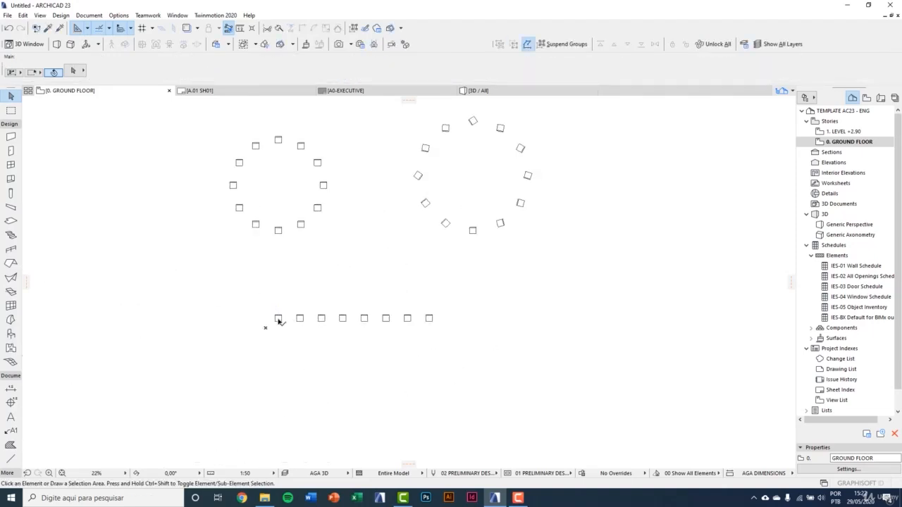
click(278, 318)
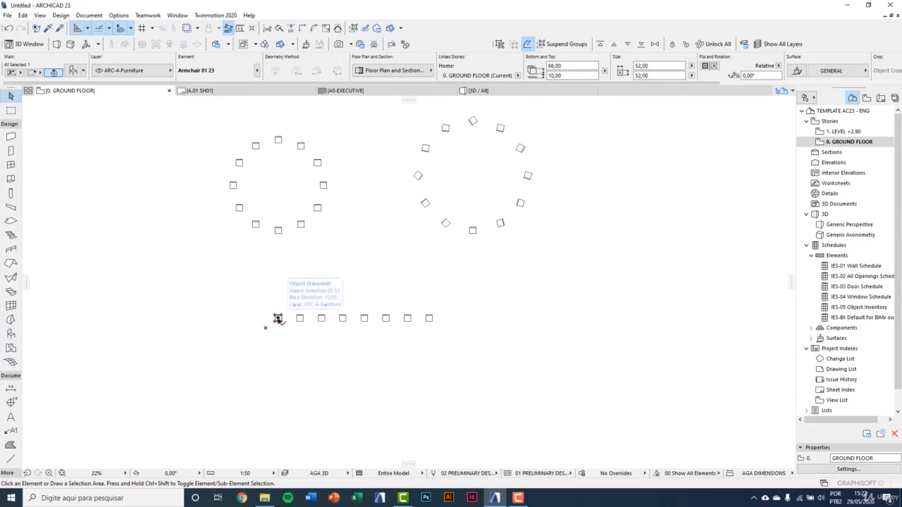
drag(280, 319, 279, 375)
Set up a Drag multiplication of the copied armchair using the Distribute method with 7 copies and randomized rotation
scroll(294, 388, up, 3)
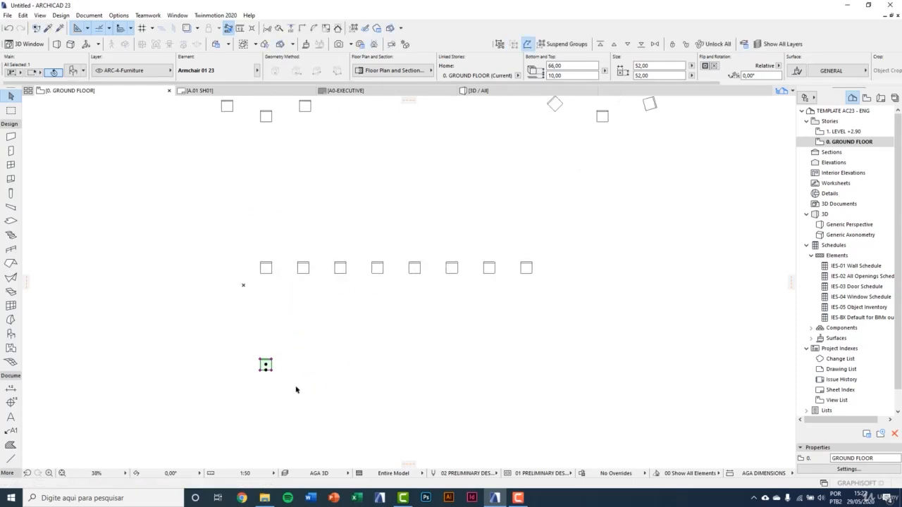
key(ctrl+u)
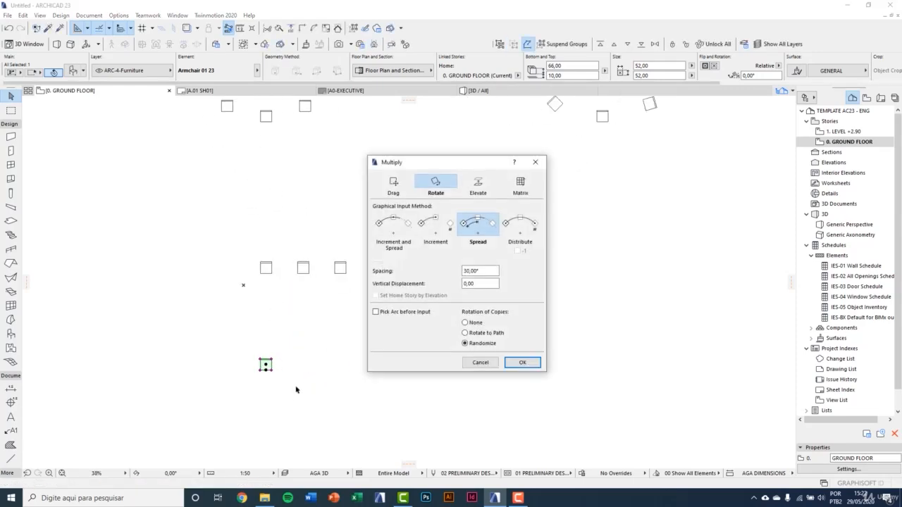
click(397, 188)
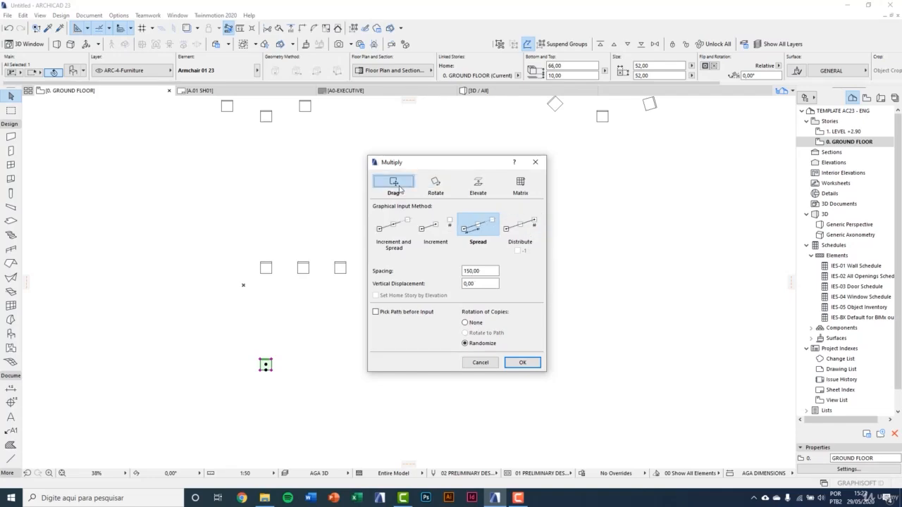
click(530, 232)
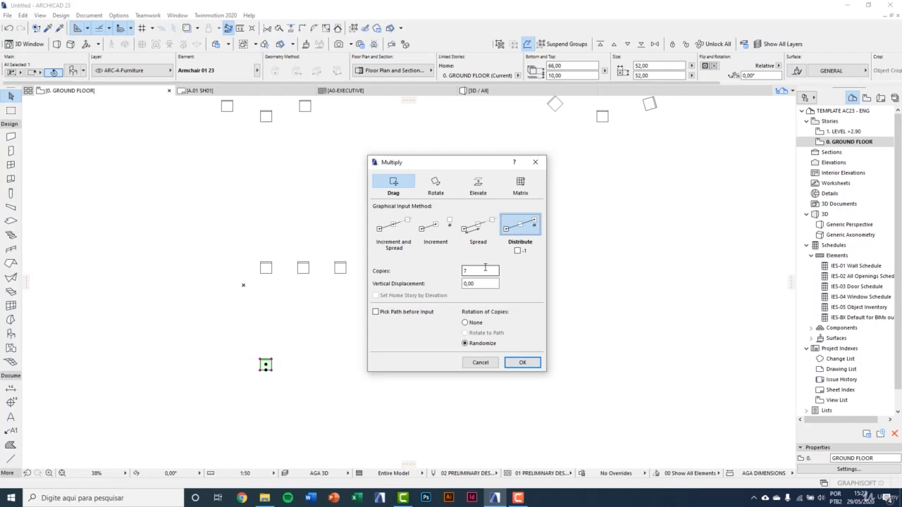
click(520, 362)
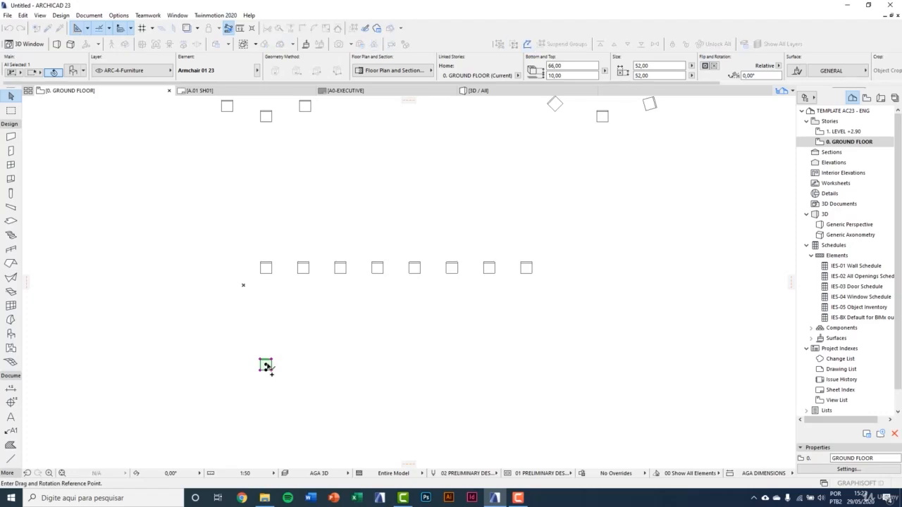
Distribute the copies horizontally from the armchair's centre over a total distance of 1600
click(265, 365)
scroll(292, 371, down, 2)
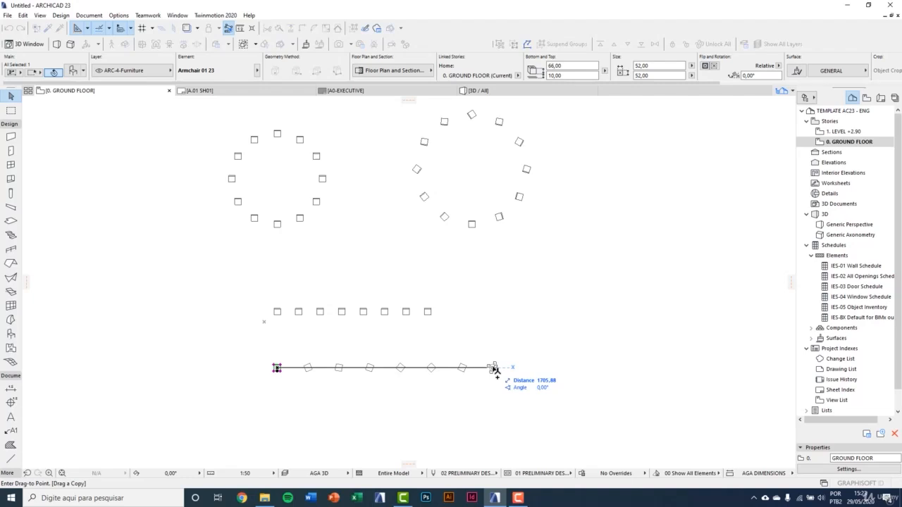
text(1)
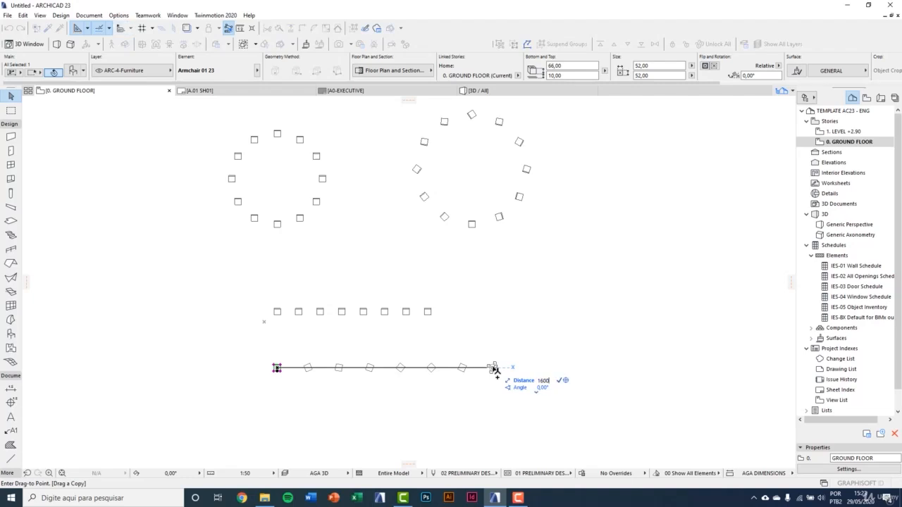
text(600)
key(Return)
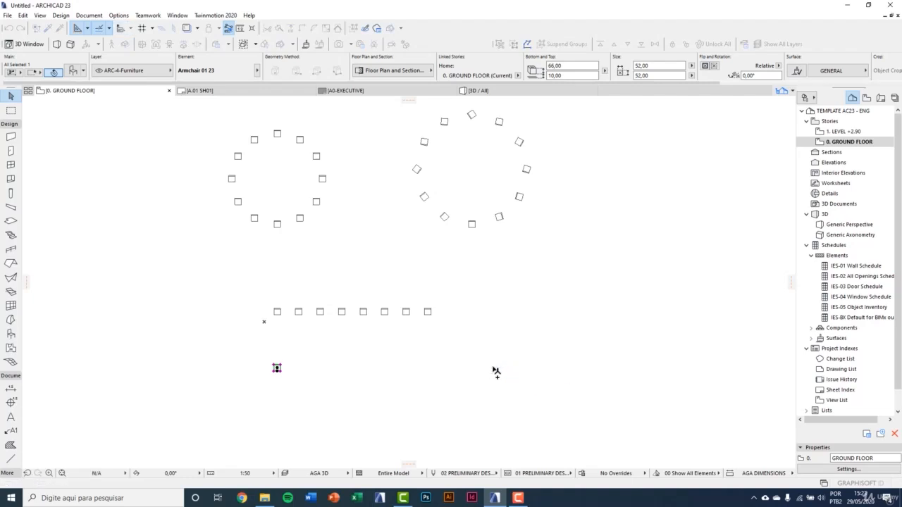
Drag a copy of the first armchair in the newly distributed row straight down to begin a third row
scroll(468, 415, up, 2)
scroll(277, 363, down, 2)
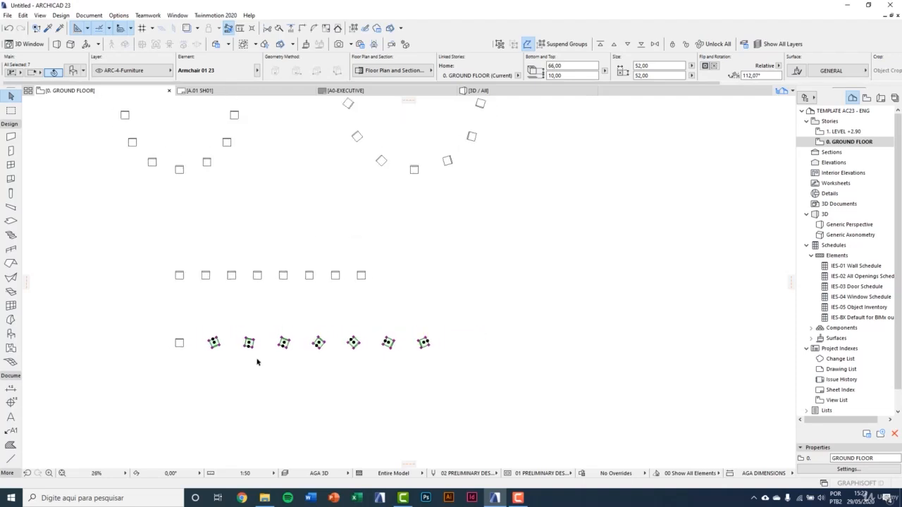
click(180, 343)
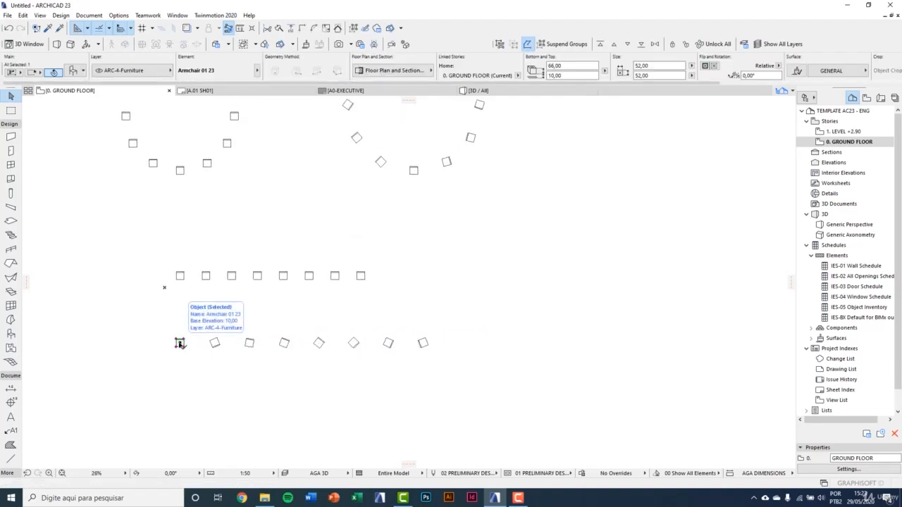
key(ctrl+shift+d)
click(180, 343)
click(192, 392)
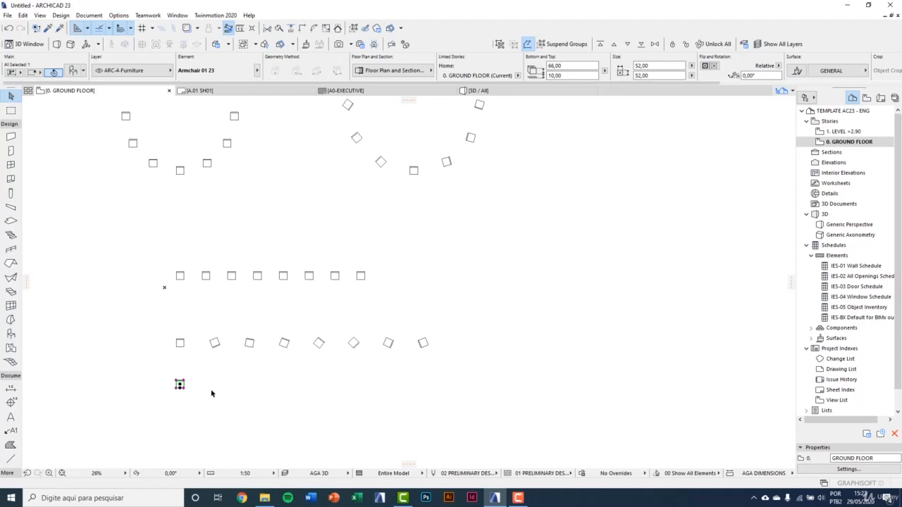
Set up a Drag multiplication of the third row's armchair using Distribute with the -1 option, 7 copies and randomized rotation
key(ctrl+u)
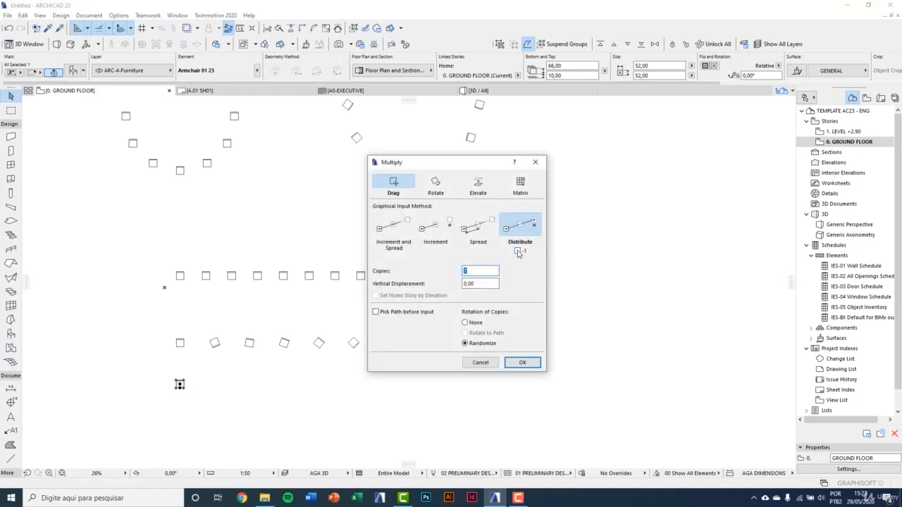
click(517, 251)
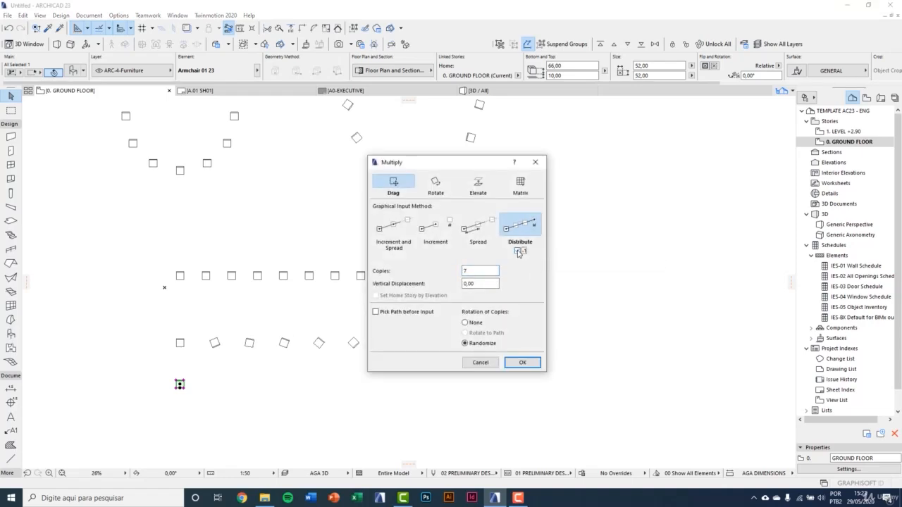
click(521, 363)
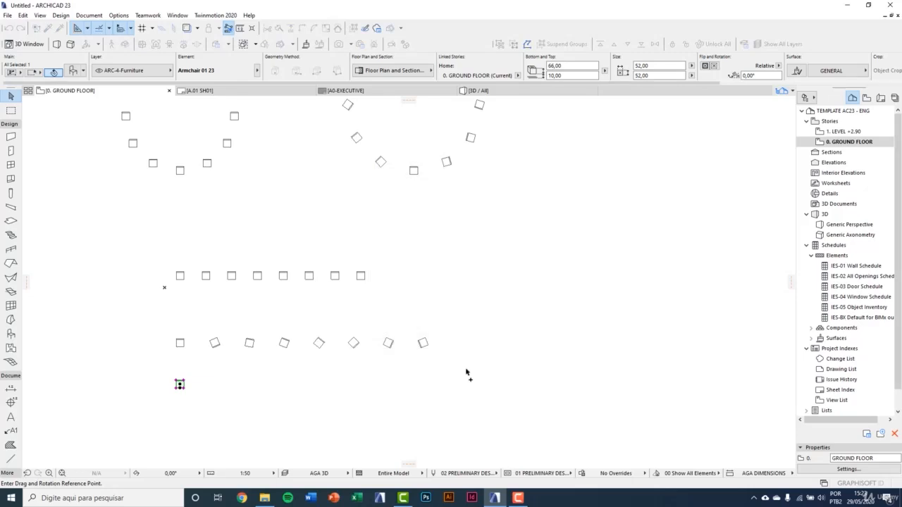
Distribute the copies horizontally from the armchair's centre to align with the end of the row above, and clear the selection
scroll(334, 392, up, 3)
click(68, 383)
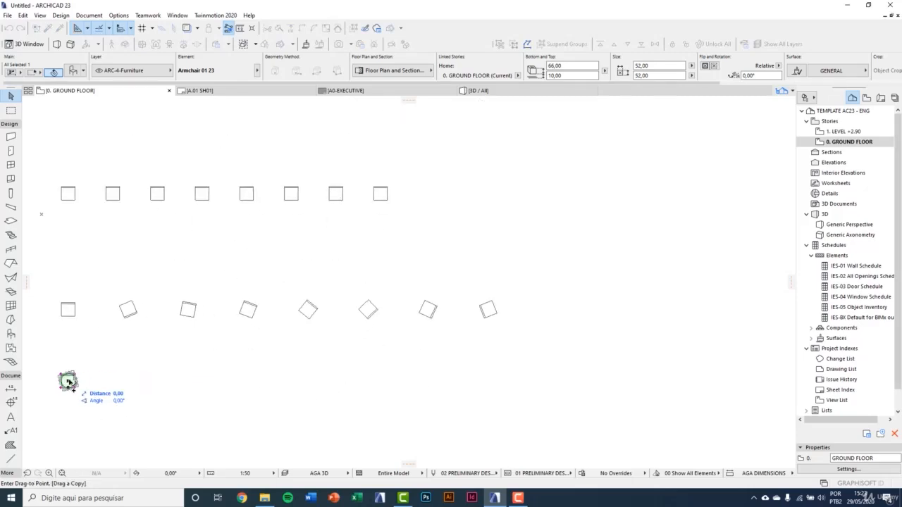
scroll(79, 389, down, 1)
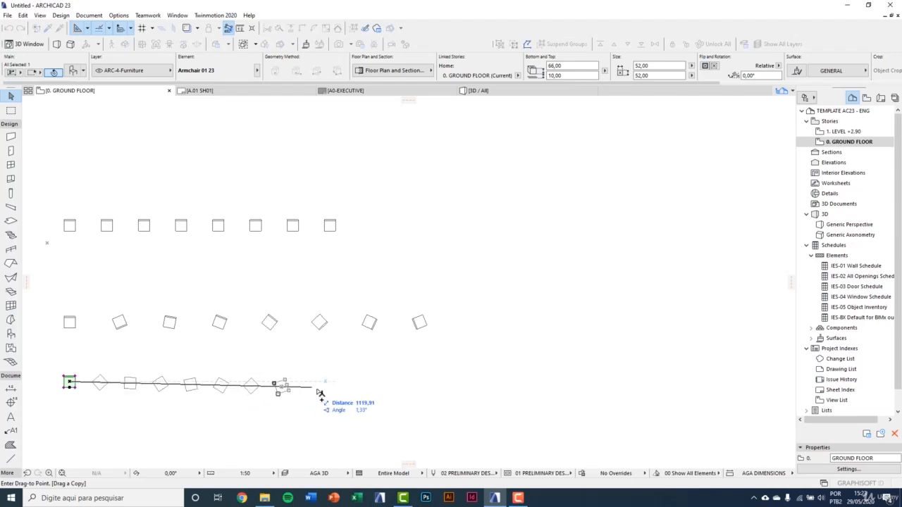
click(420, 323)
scroll(293, 400, up, 3)
middle_drag(291, 400, 357, 399)
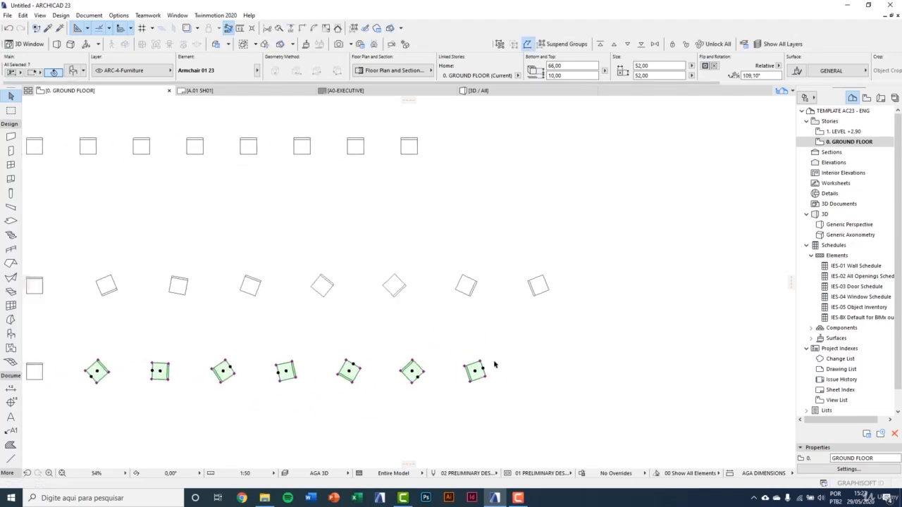
scroll(423, 358, down, 3)
click(497, 351)
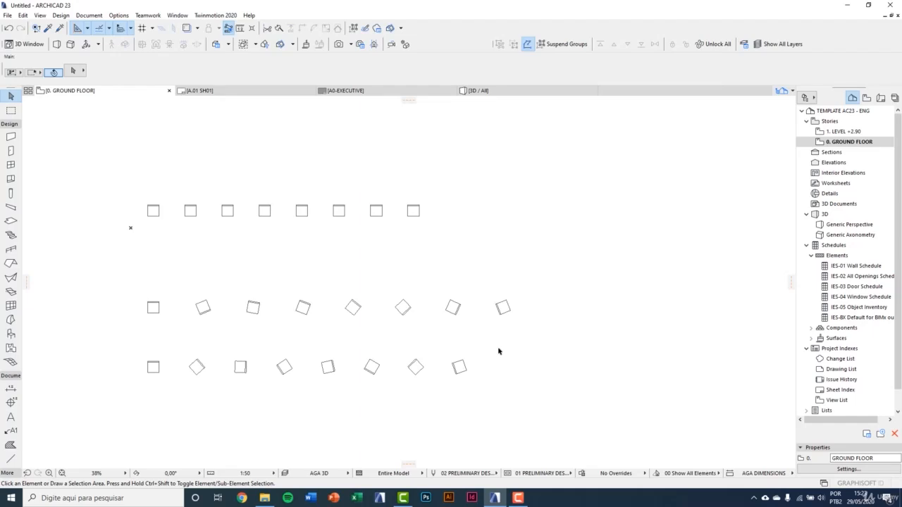
Delete the two circular armchair arrangements above the rows
scroll(492, 386, down, 3)
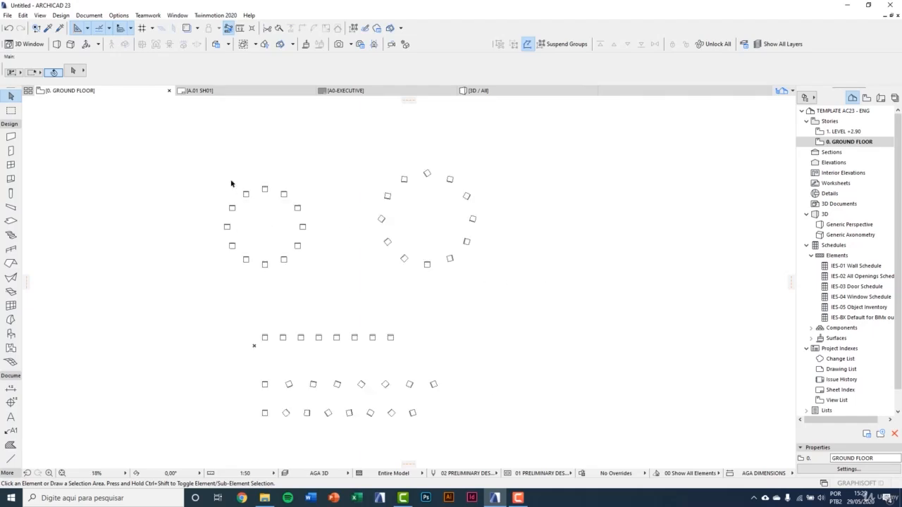
click(191, 142)
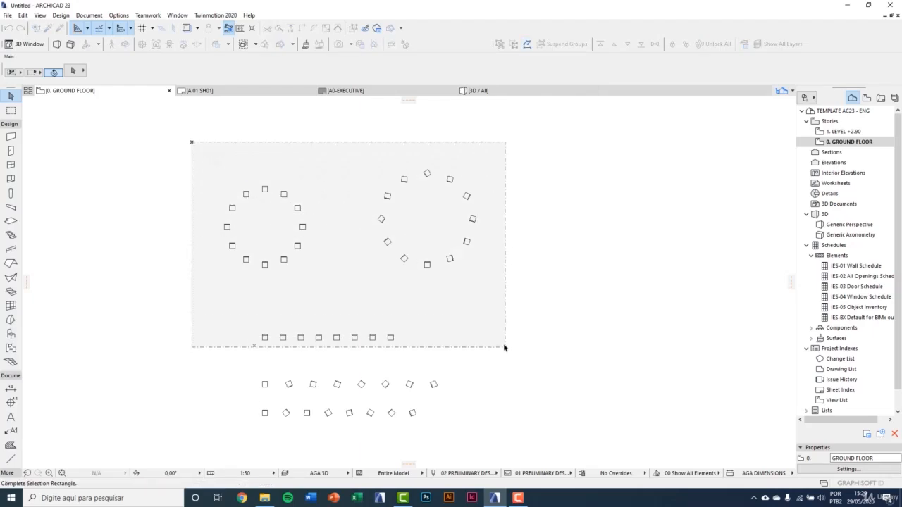
click(511, 317)
key(Delete)
Delete the remaining armchair copies in all three rows, keeping only the first armchair of the upper row
scroll(298, 369, up, 1)
click(275, 313)
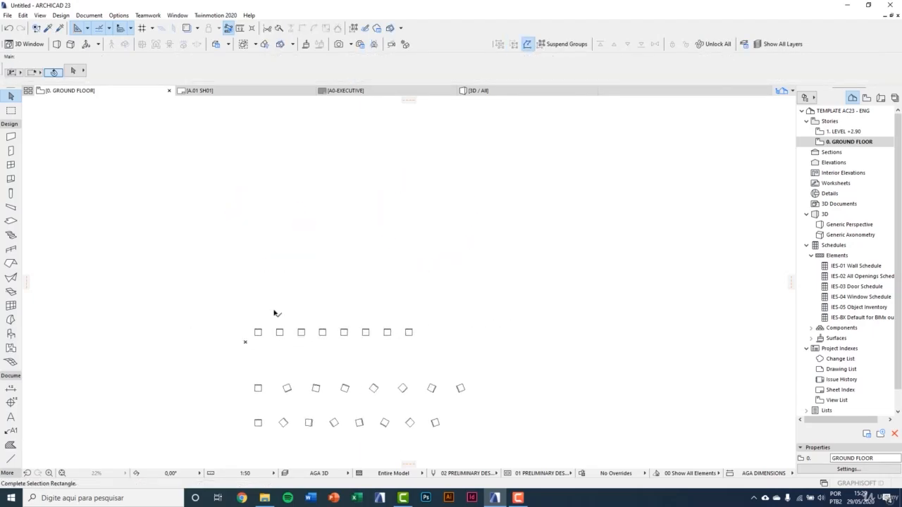
click(501, 442)
key(Delete)
click(218, 365)
click(302, 445)
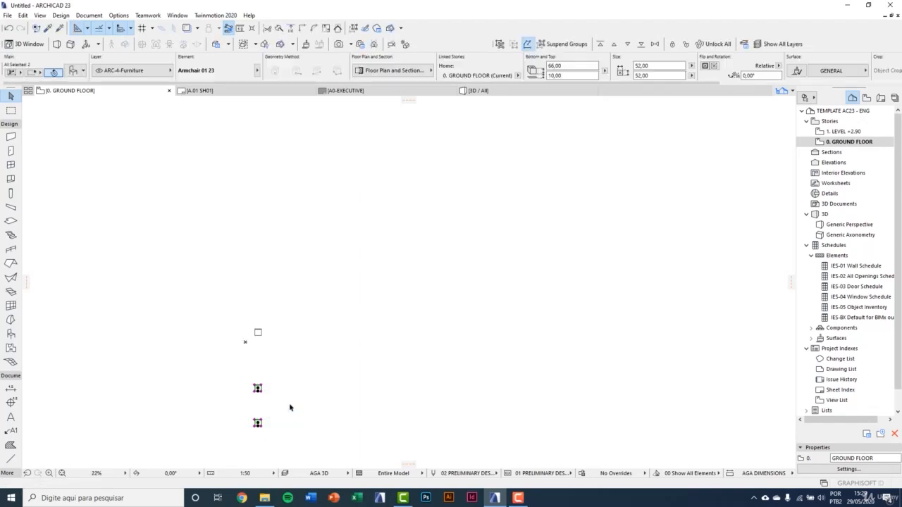
key(Delete)
scroll(280, 308, up, 2)
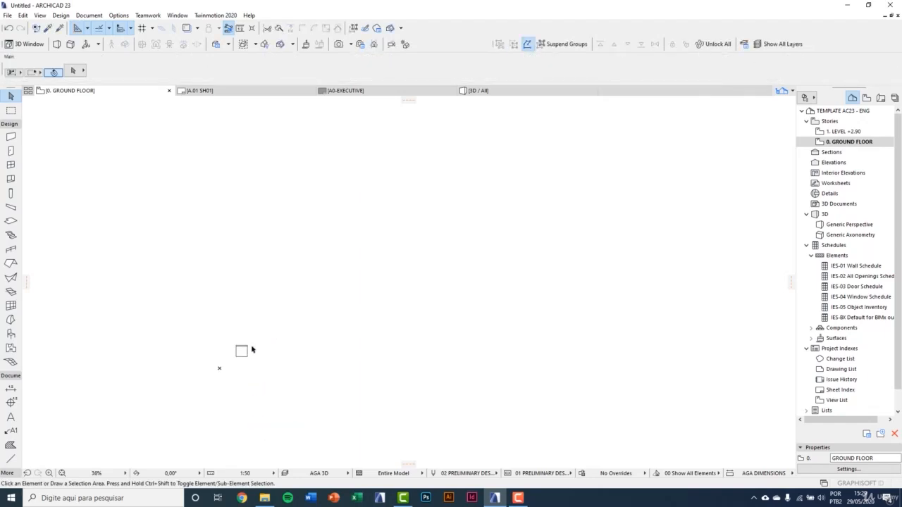
Start a chained wall above the armchair with a horizontal segment running left and a 45° diagonal segment about 570 long going down
middle_drag(252, 349, 312, 372)
click(11, 138)
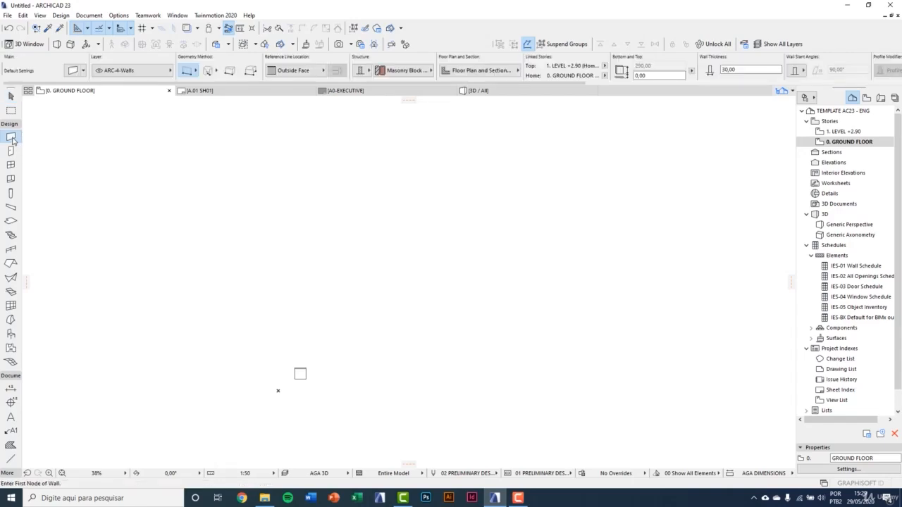
click(196, 71)
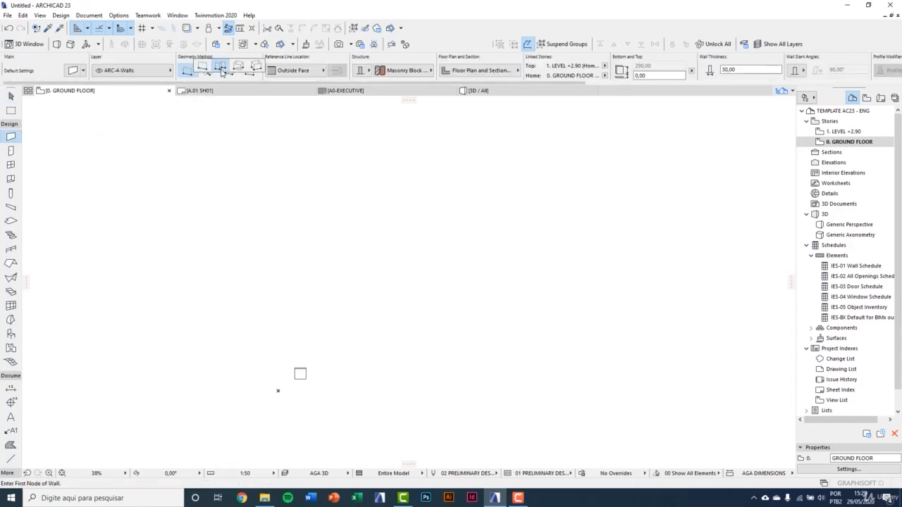
click(221, 70)
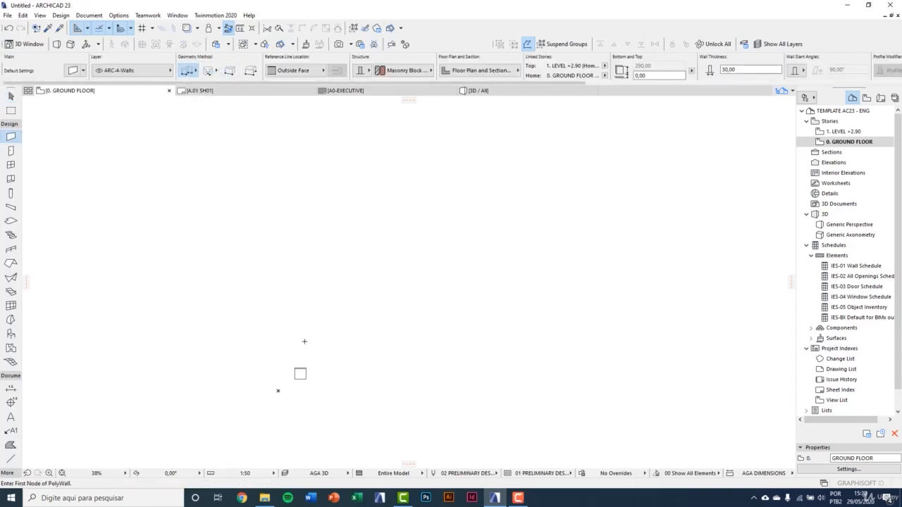
middle_drag(304, 340, 373, 345)
click(240, 310)
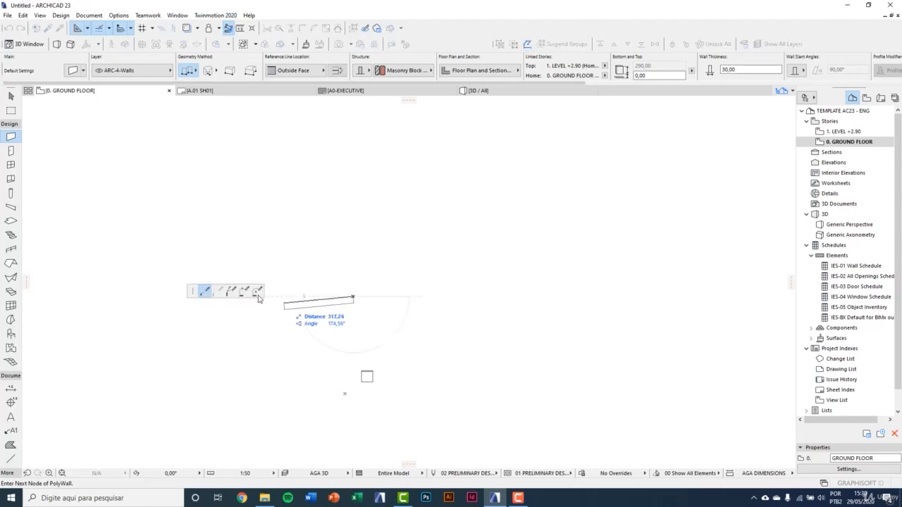
middle_drag(353, 298, 561, 337)
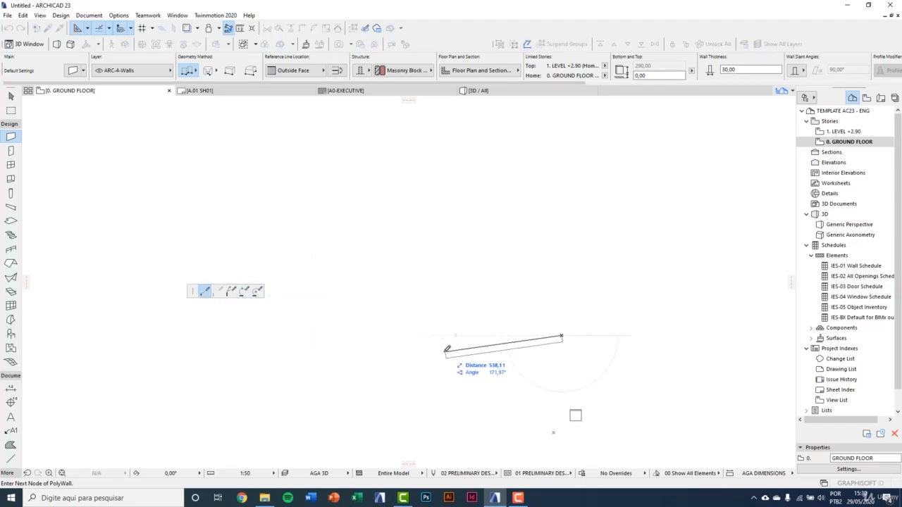
click(427, 337)
middle_drag(352, 422, 383, 326)
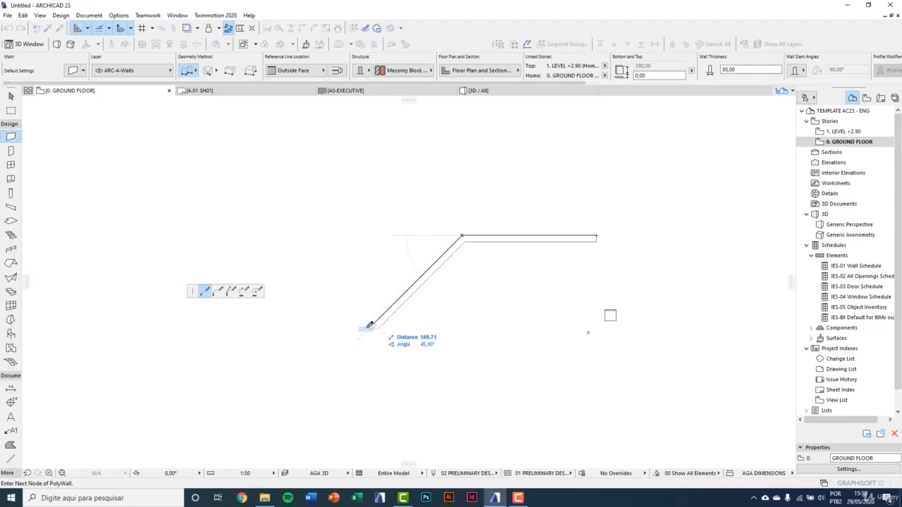
click(368, 330)
Continue the chained wall with two opposite tangential arcs and finish it with a straight diagonal segment about 420 long
click(220, 293)
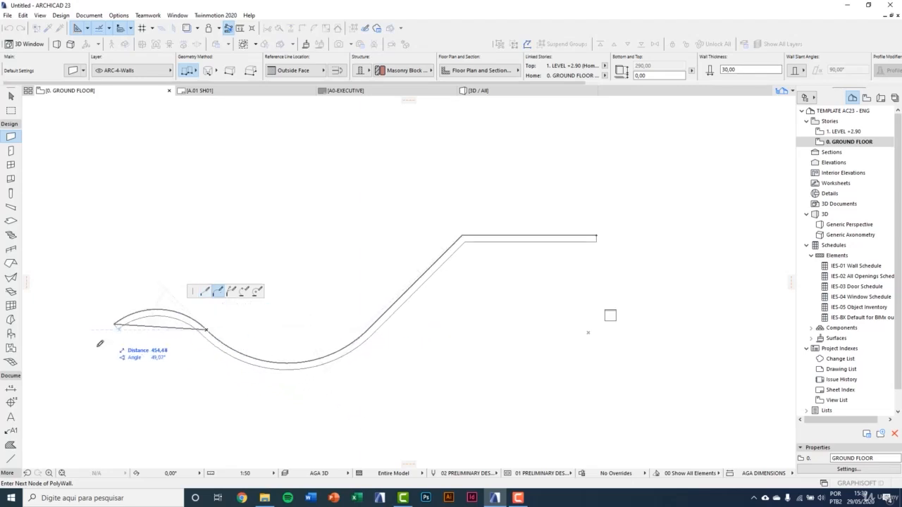
click(205, 292)
middle_drag(59, 438, 173, 307)
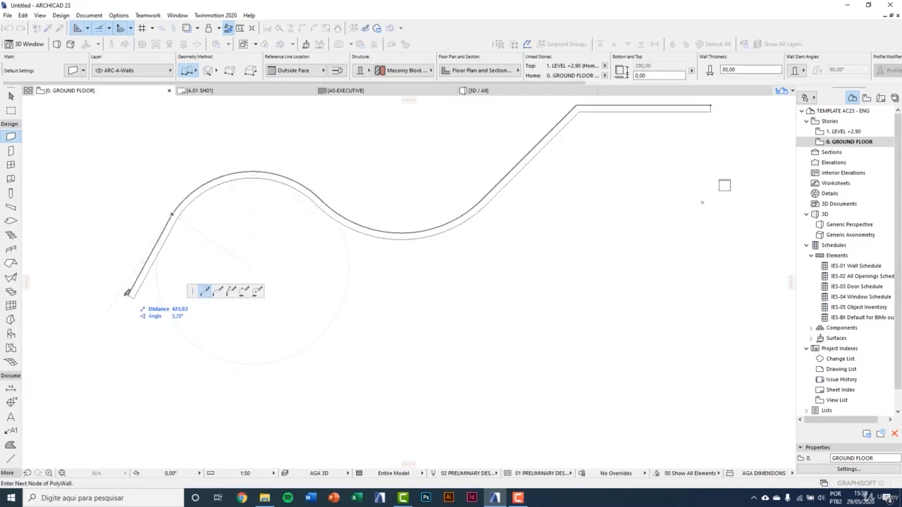
double_click(119, 296)
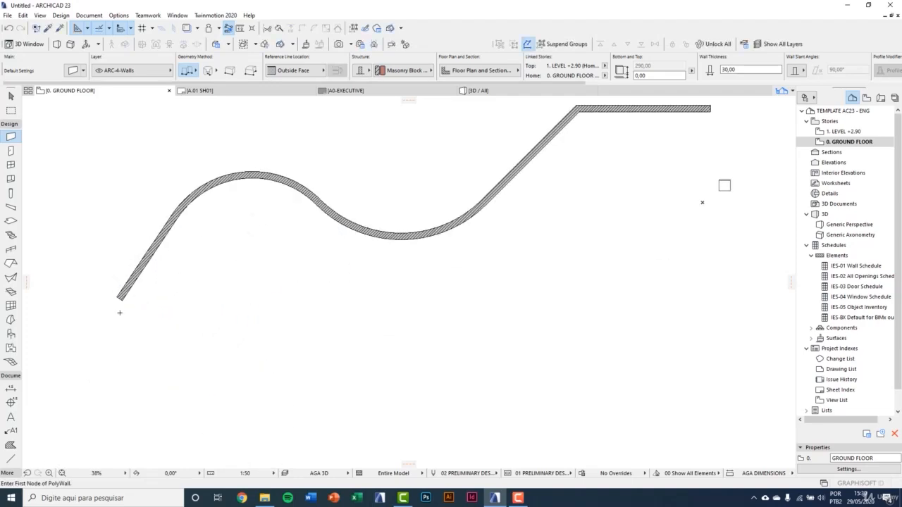
scroll(120, 313, down, 3)
scroll(344, 293, up, 2)
key(Escape)
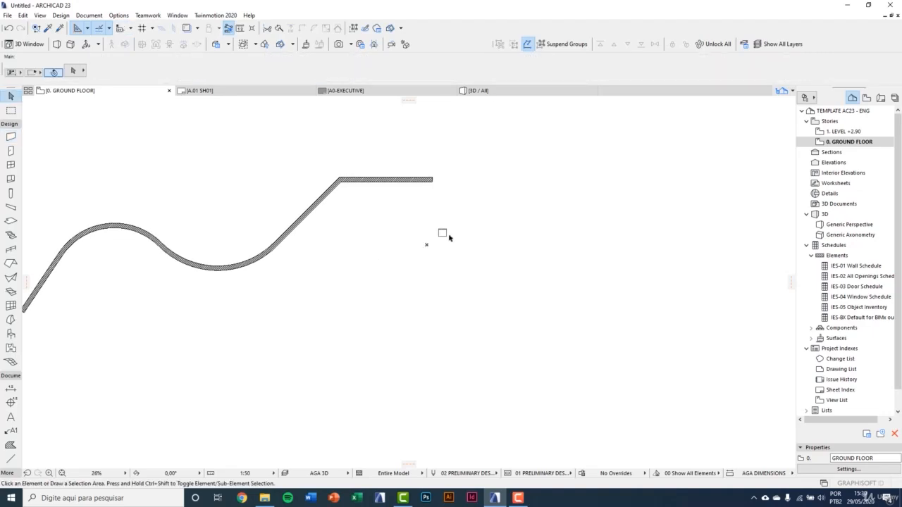
Move the armchair by its centre so it sits below the wall, vertically aligned with the wall's right end
click(445, 233)
scroll(446, 233, up, 4)
key(ctrl+d)
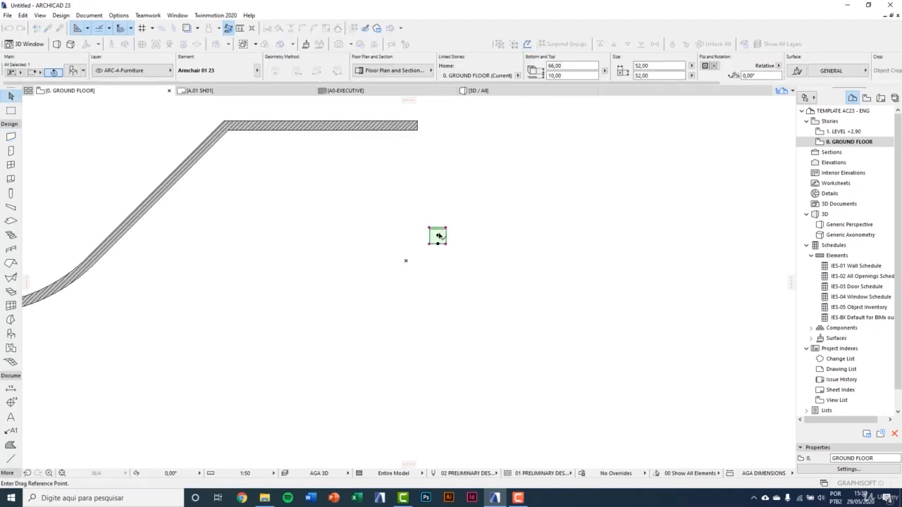
click(438, 235)
scroll(419, 211, up, 3)
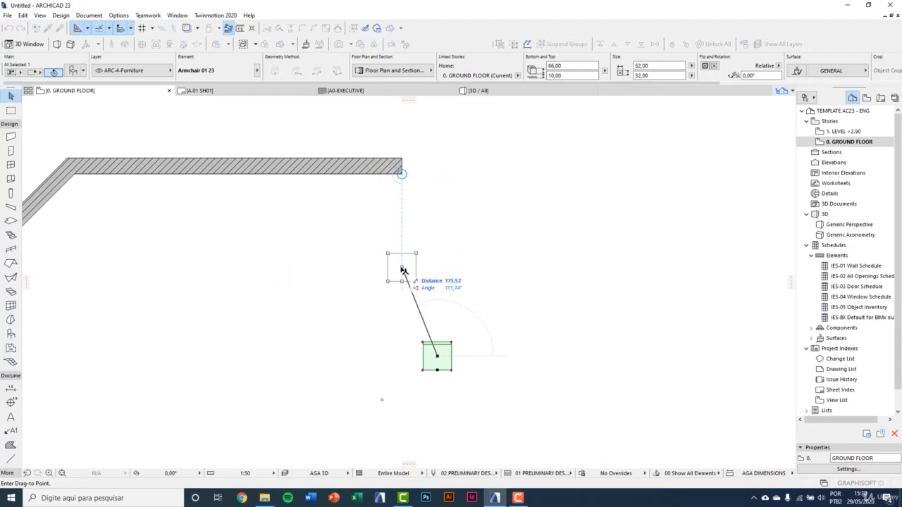
click(402, 267)
scroll(393, 250, down, 2)
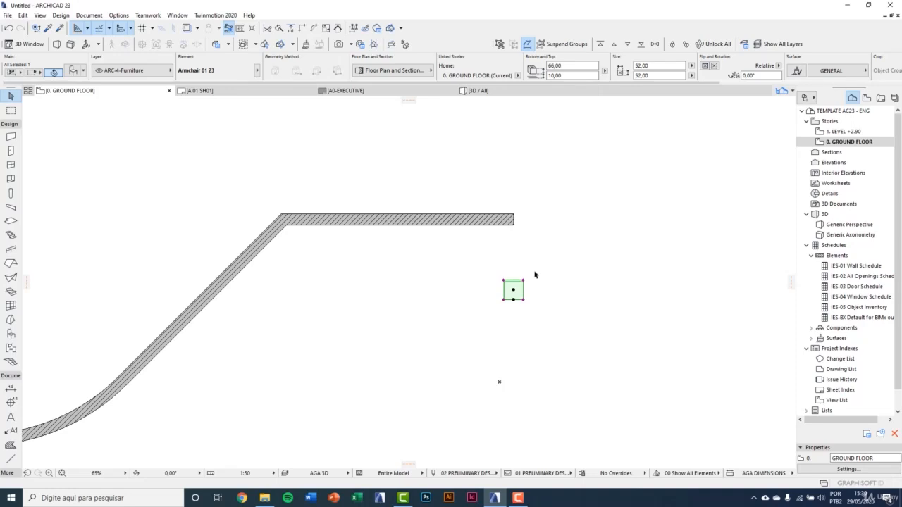
Set up a Drag multiplication of the armchair using Increment and Spread, Pick Path before Input and Rotate to Path
key(ctrl+u)
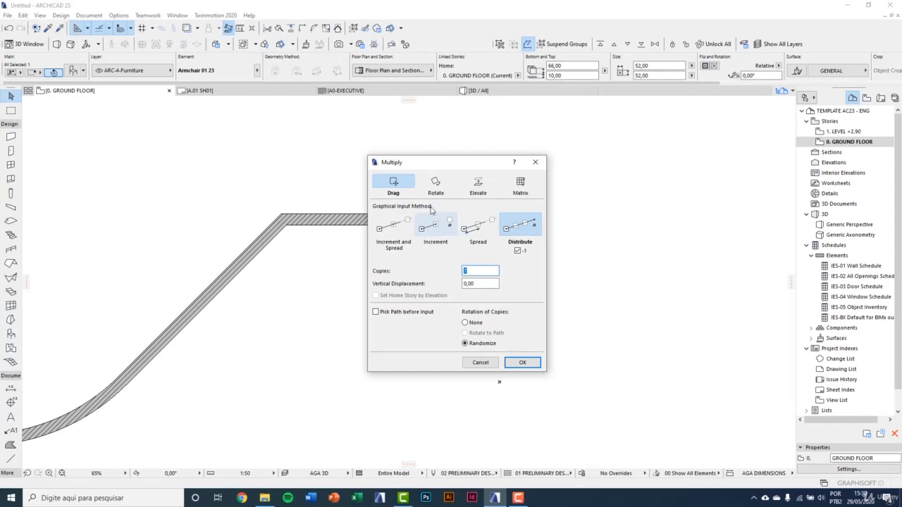
click(399, 237)
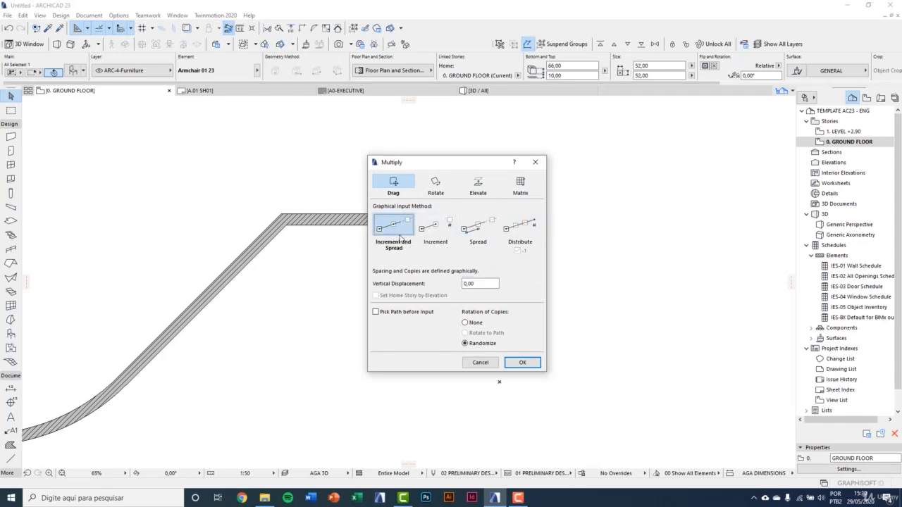
click(379, 313)
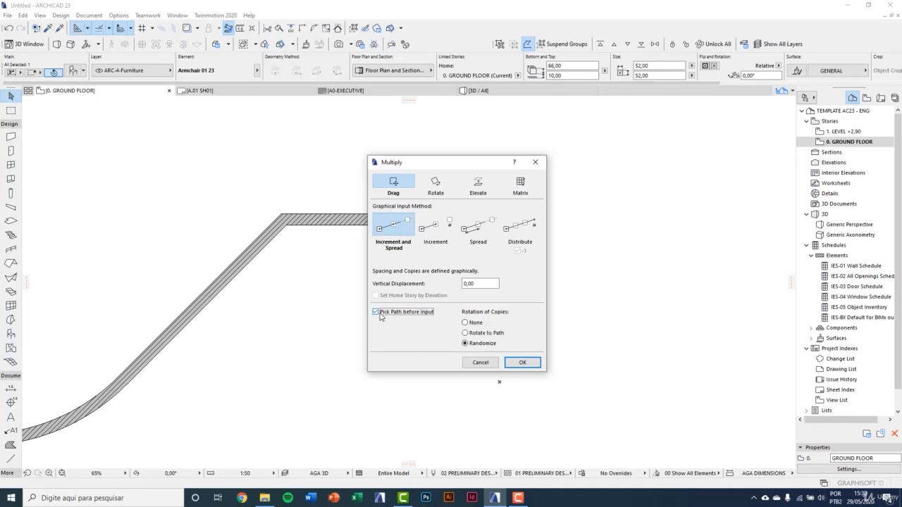
click(466, 335)
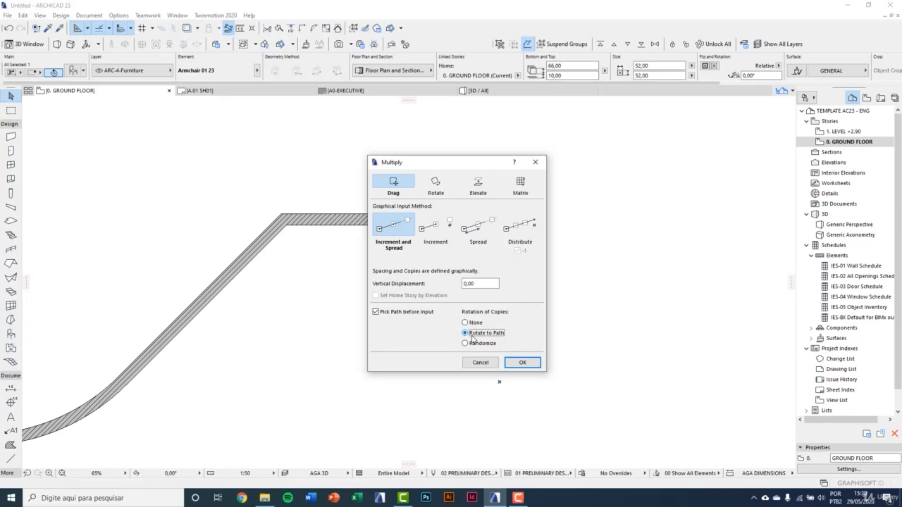
click(534, 365)
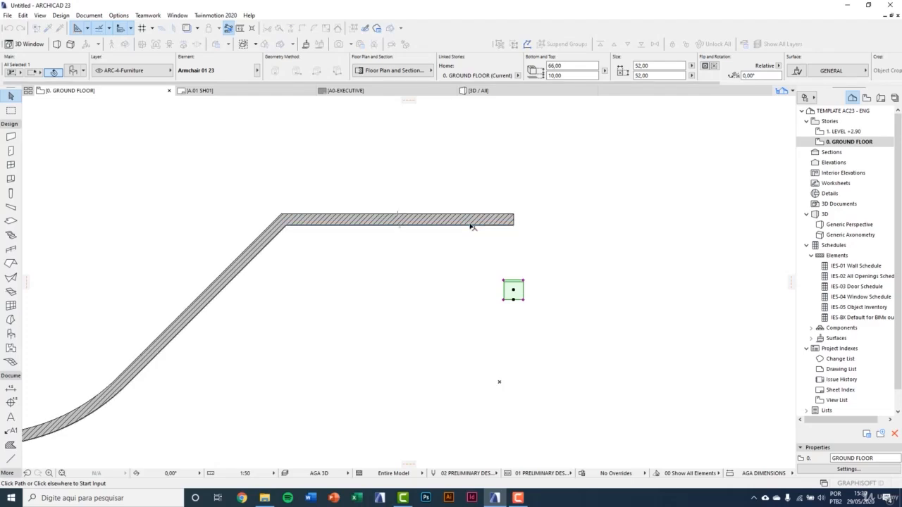
Pick the wall's lower edge as the path and, from the armchair's centre, set the spacing between copies to 120
key(ctrl+d)
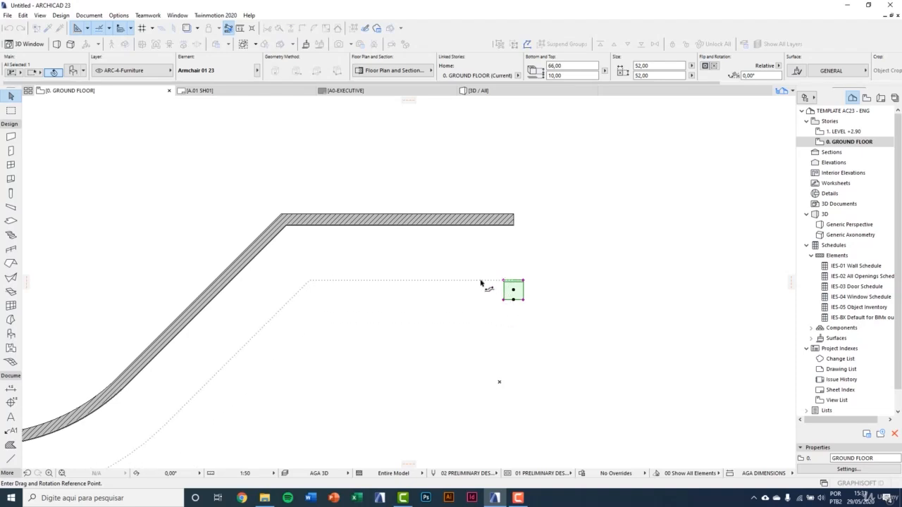
scroll(513, 289, up, 2)
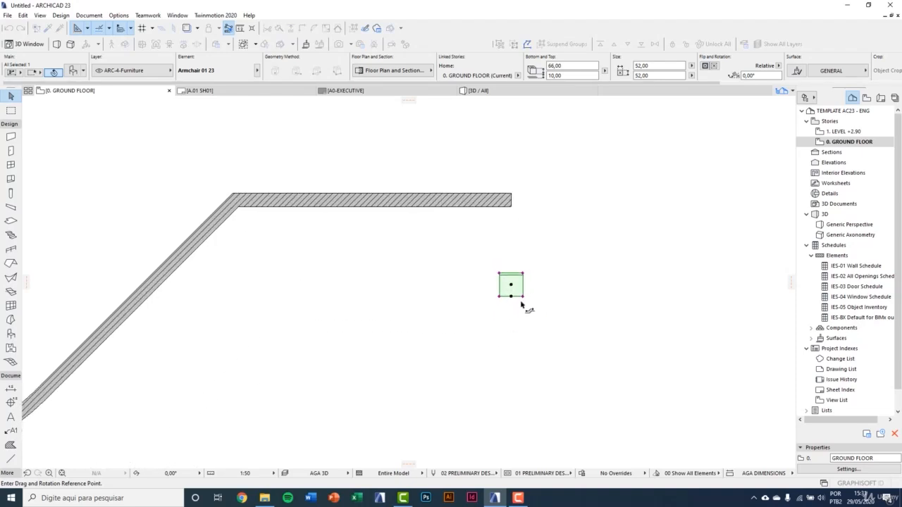
click(512, 287)
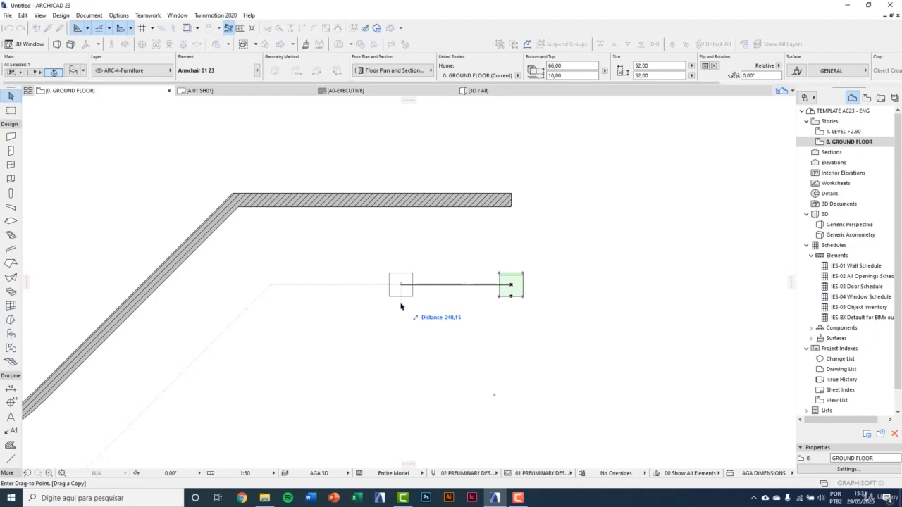
text(120)
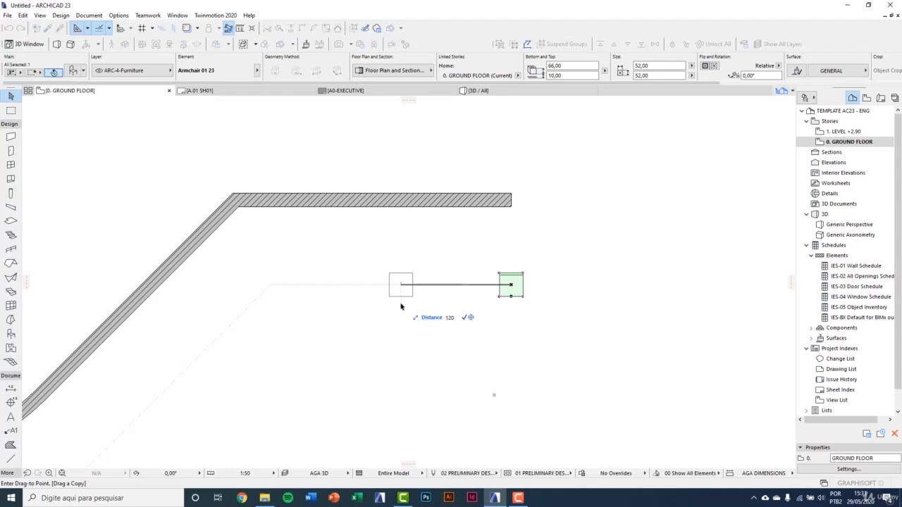
text(n)
Spread the armchair copies along the path to the wall's far lower-left end, and clear the selection
scroll(409, 285, down, 2)
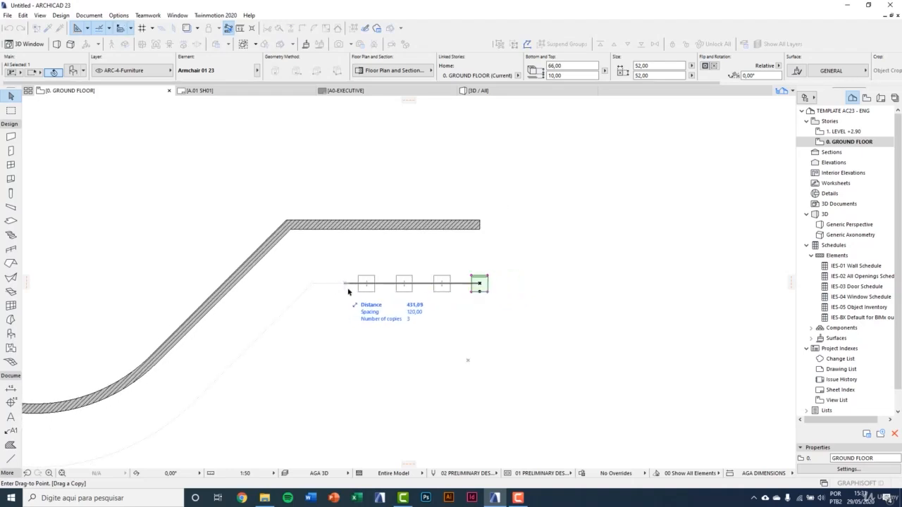
scroll(348, 291, down, 2)
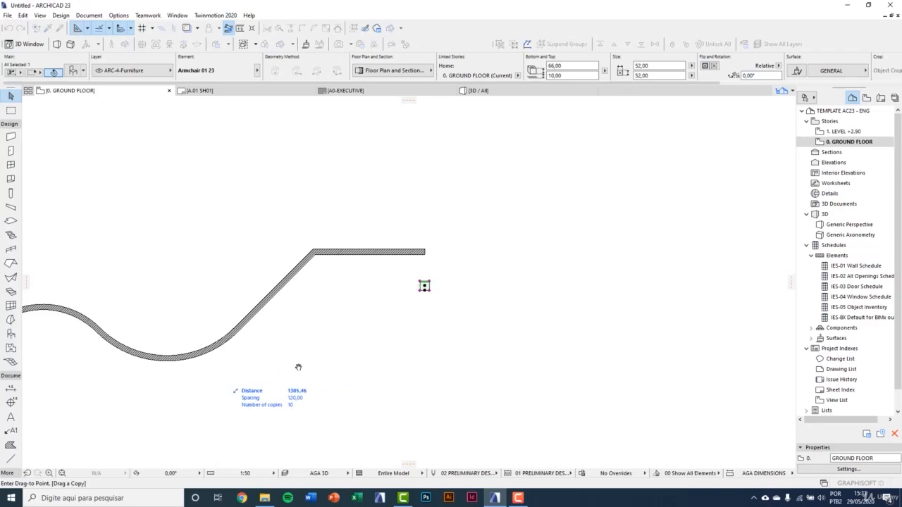
middle_drag(299, 367, 446, 328)
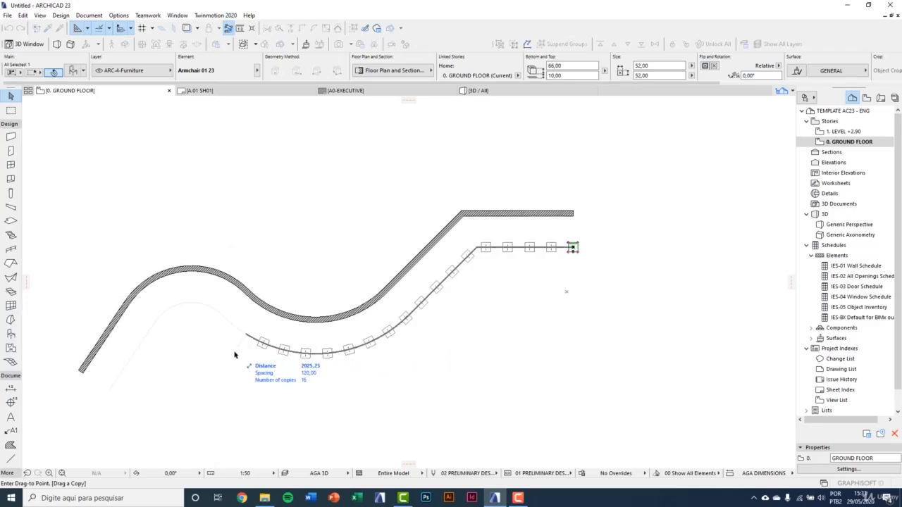
scroll(209, 346, up, 2)
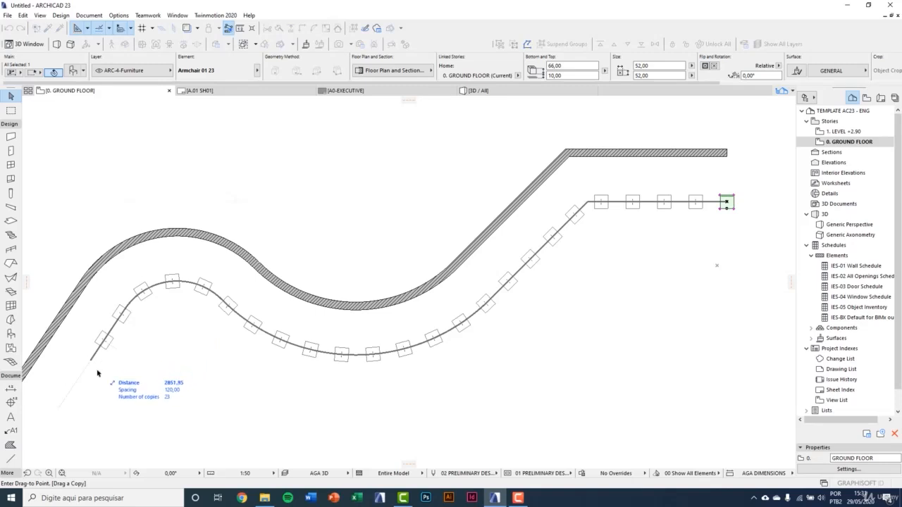
middle_drag(83, 390, 150, 335)
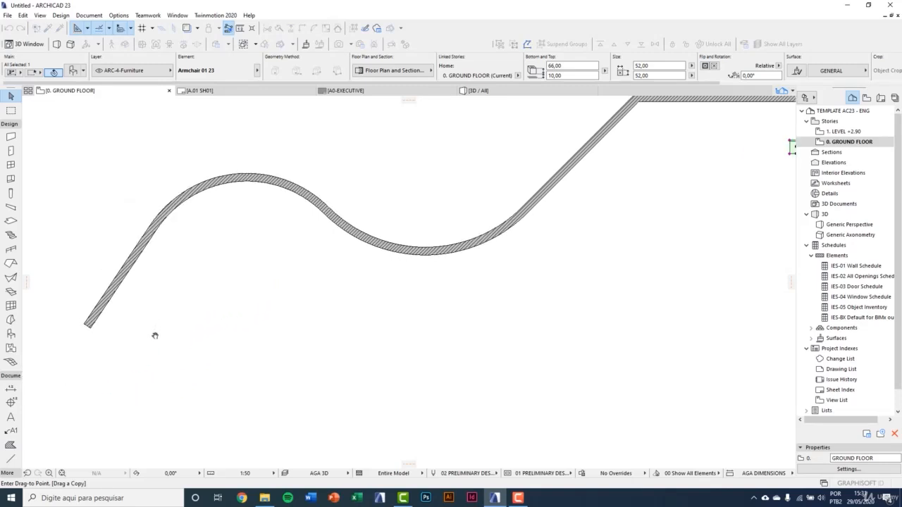
click(90, 329)
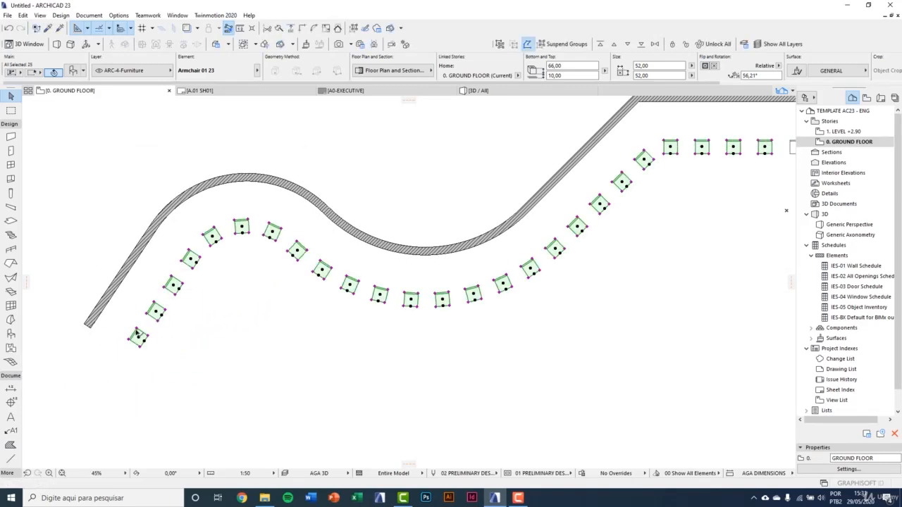
scroll(322, 298, down, 2)
scroll(308, 248, up, 3)
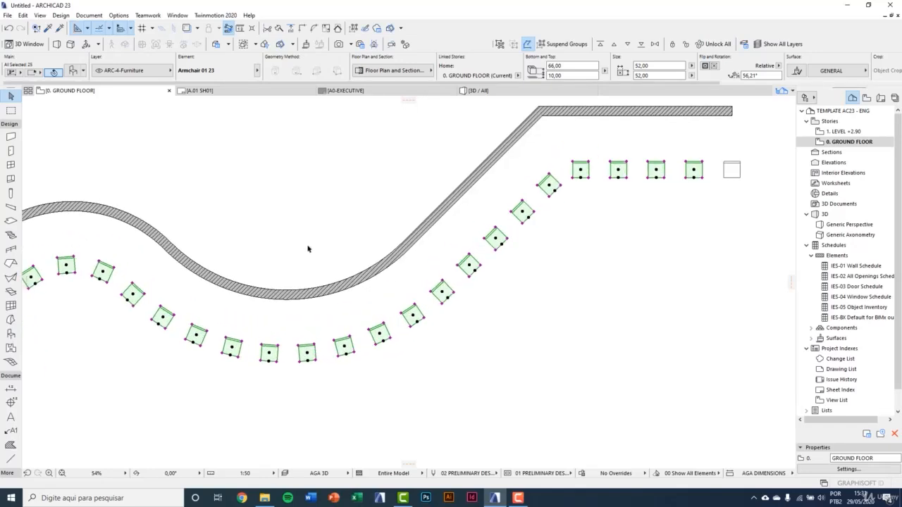
scroll(308, 249, up, 3)
key(Escape)
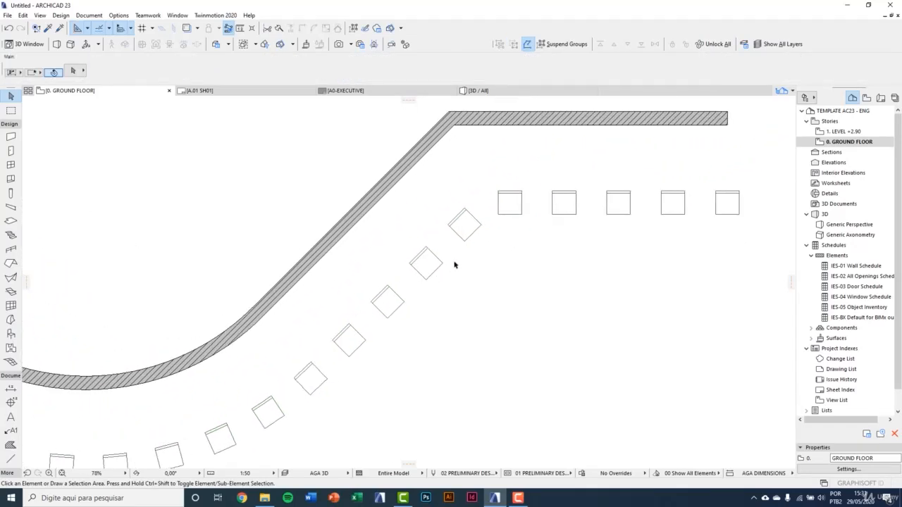
View the armchair row in the 3D perspective and select the whole grouped curved wall
scroll(455, 265, down, 3)
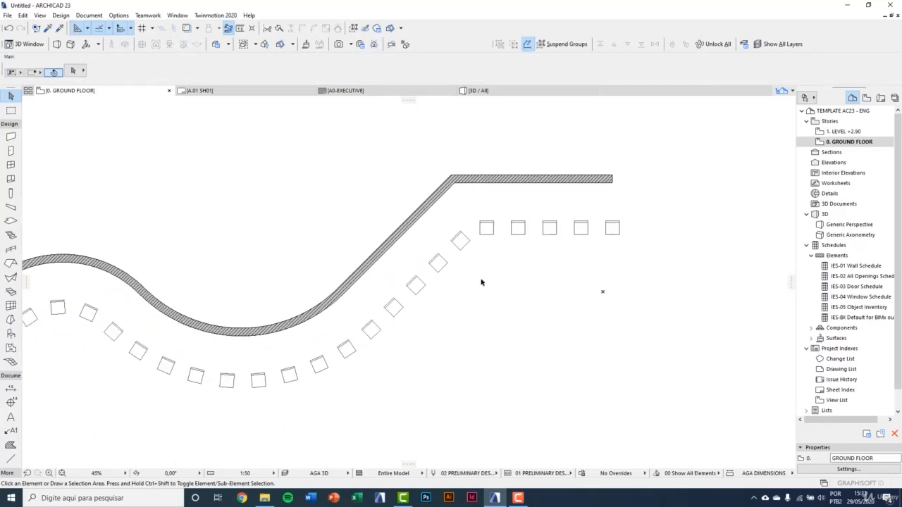
scroll(484, 296, down, 3)
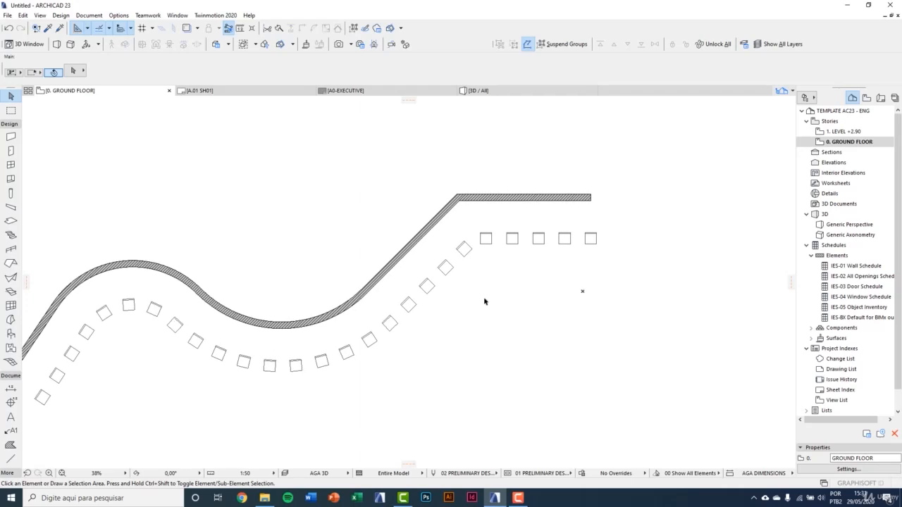
key(F3)
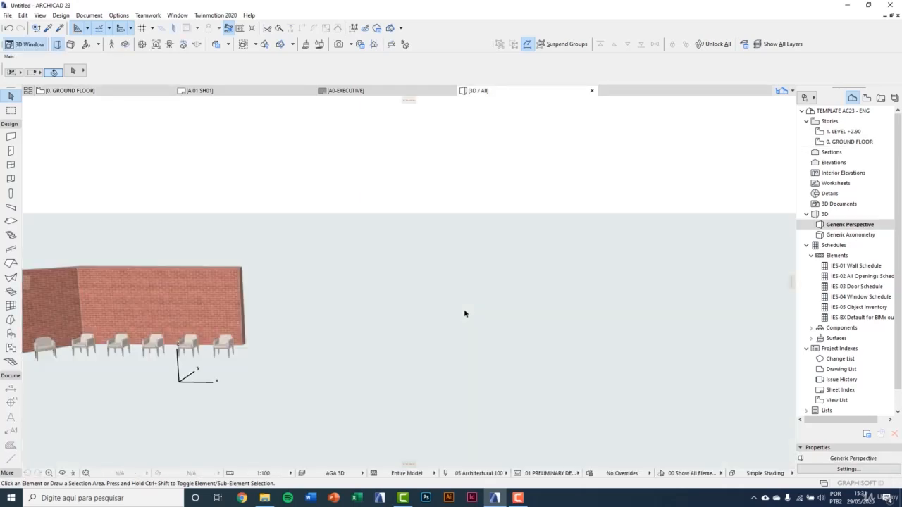
middle_drag(464, 314, 556, 309)
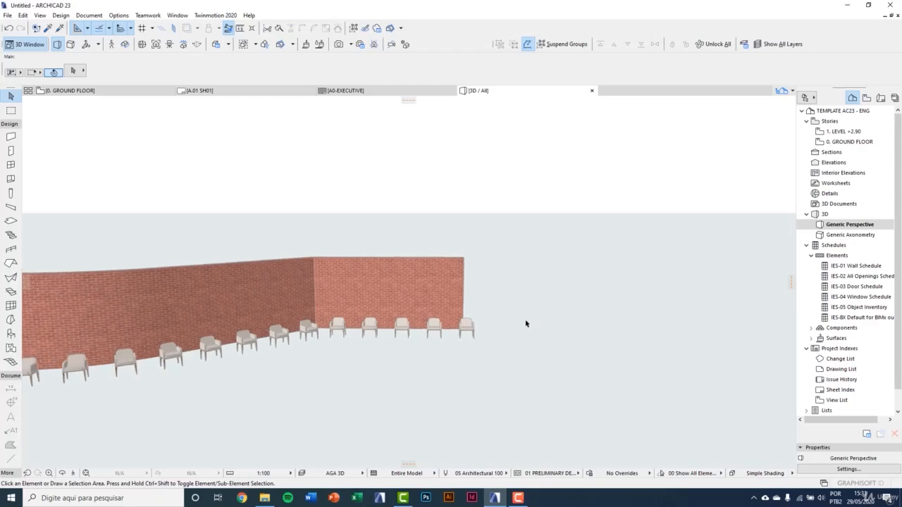
click(459, 331)
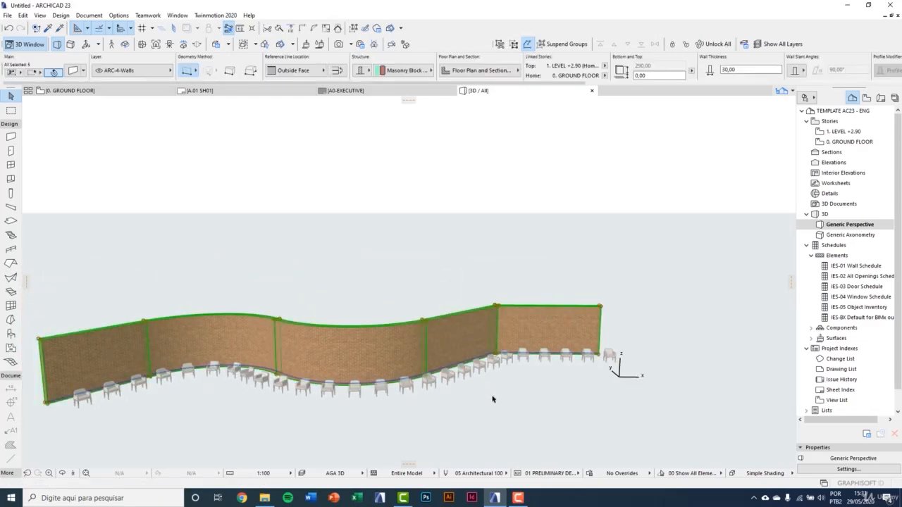
Set up an Elevate multiplication of the curved wall using the Increment method with 3 copies
key(ctrl+u)
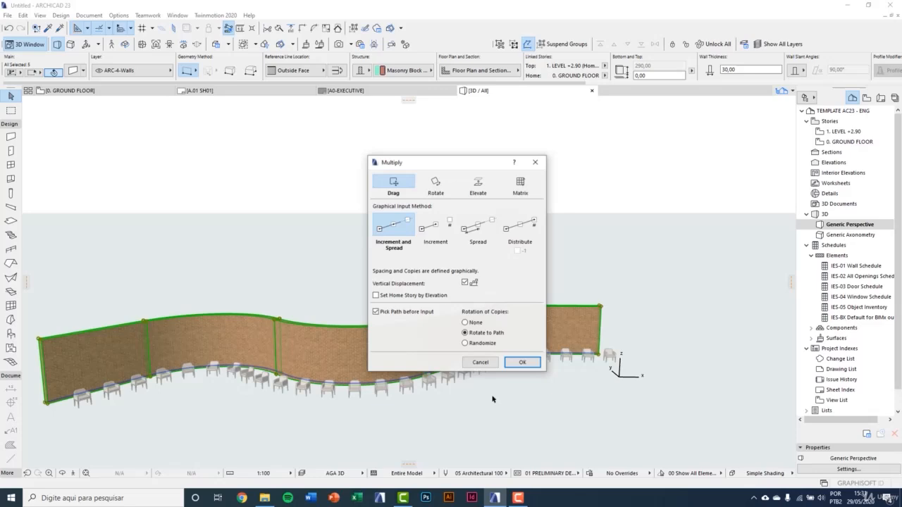
click(483, 190)
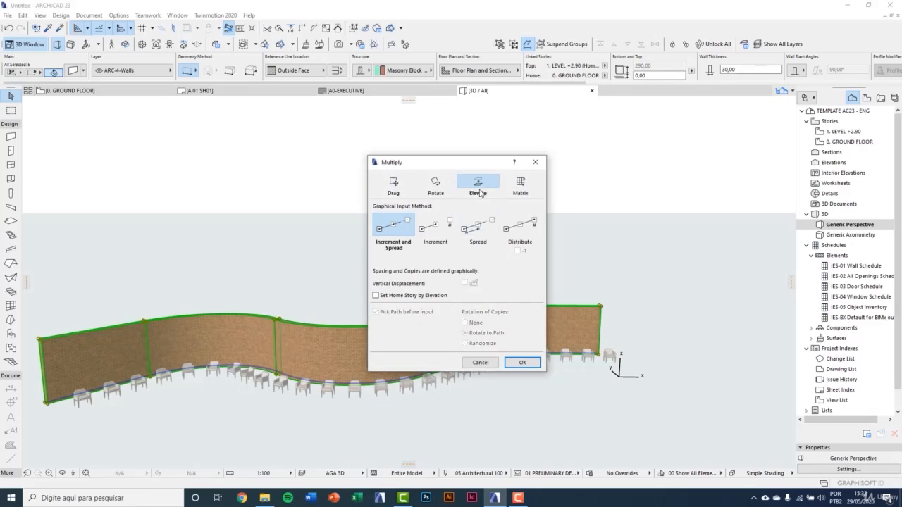
click(434, 233)
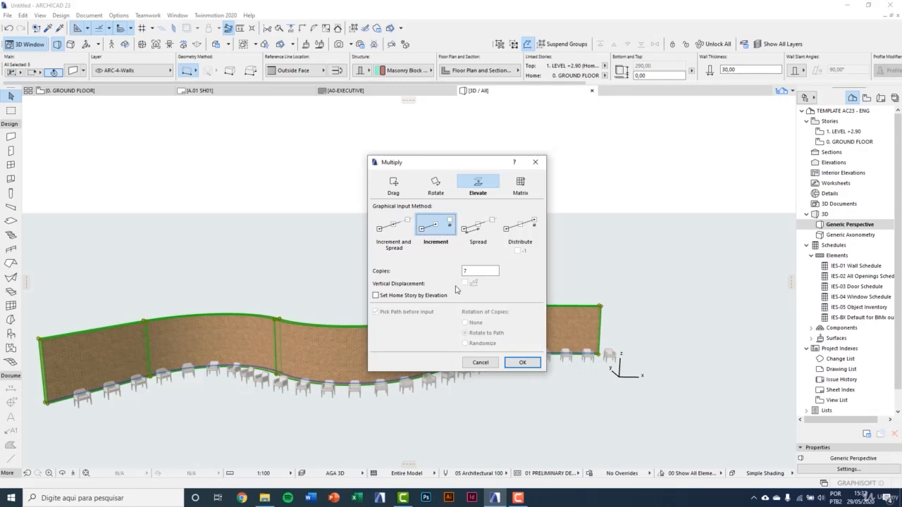
double_click(465, 271)
click(522, 362)
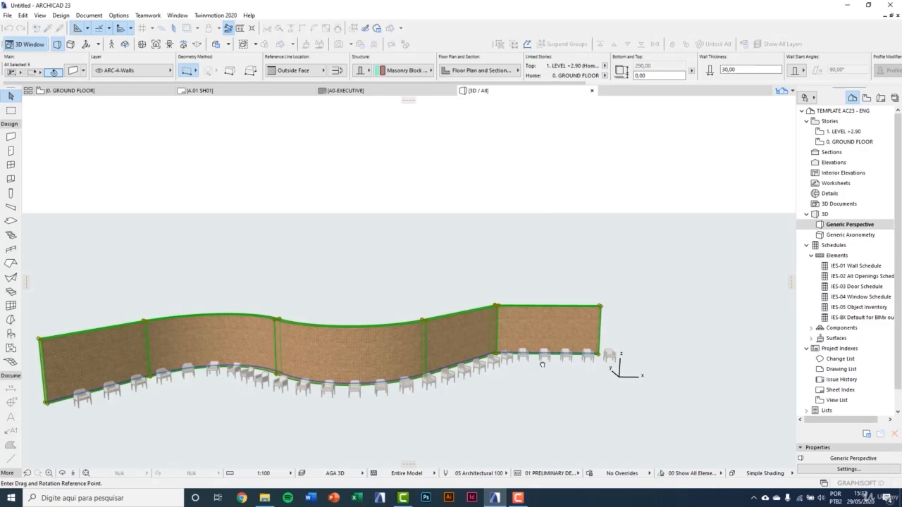
Stack the wall copies upward from the bottom to the top corner of the wall's free end, an elevation step of 290
scroll(293, 395, up, 3)
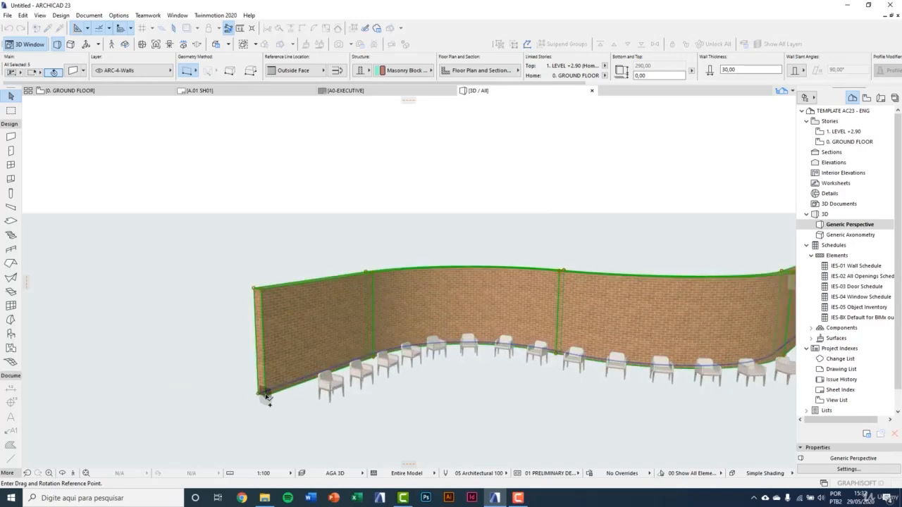
click(268, 398)
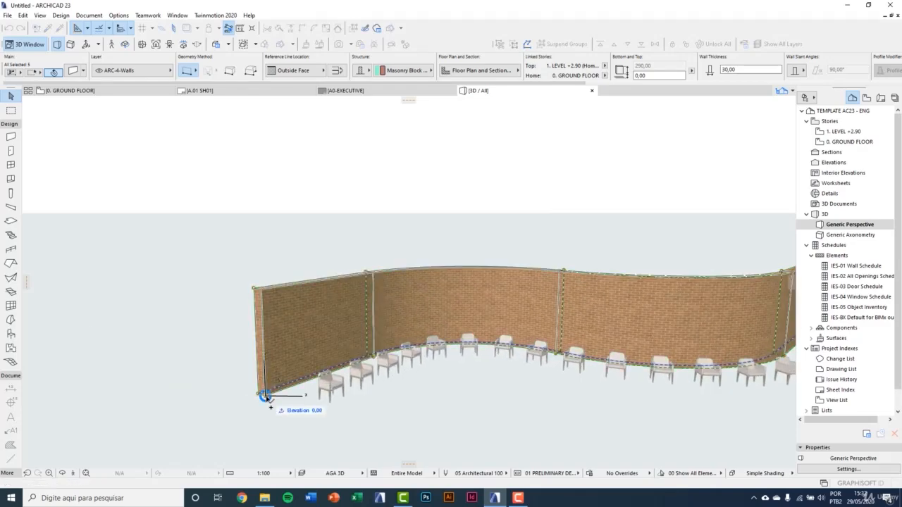
click(261, 289)
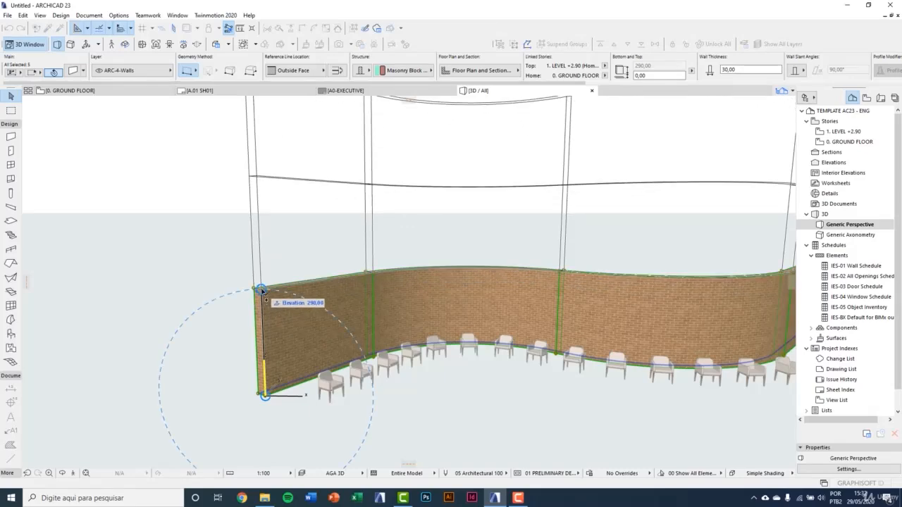
click(262, 290)
scroll(270, 361, down, 3)
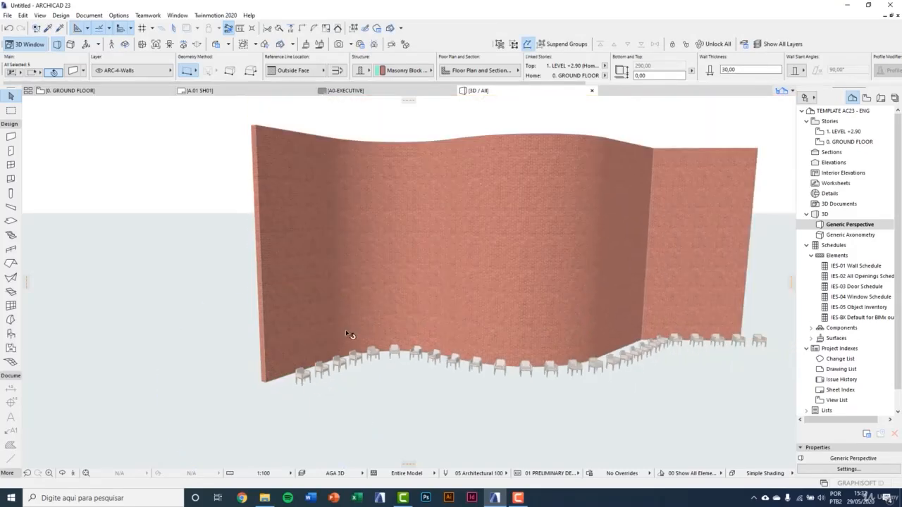
Examine the stacked wall copies by adding each raised level to the selection, and clear the selection
click(454, 295)
shift+click(451, 224)
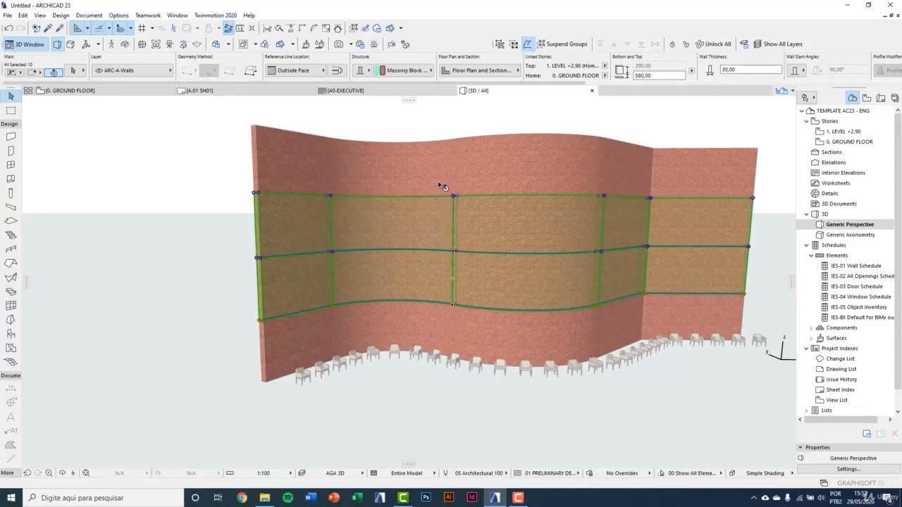
shift+click(439, 185)
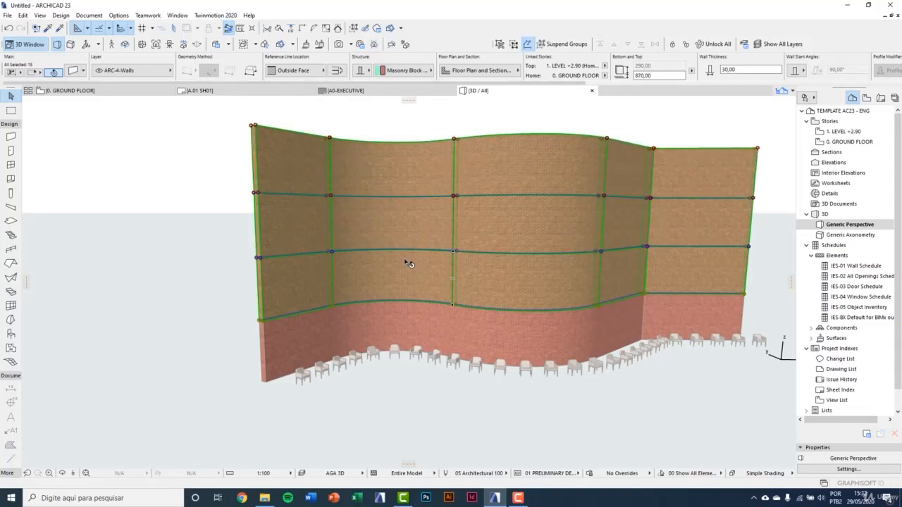
key(Escape)
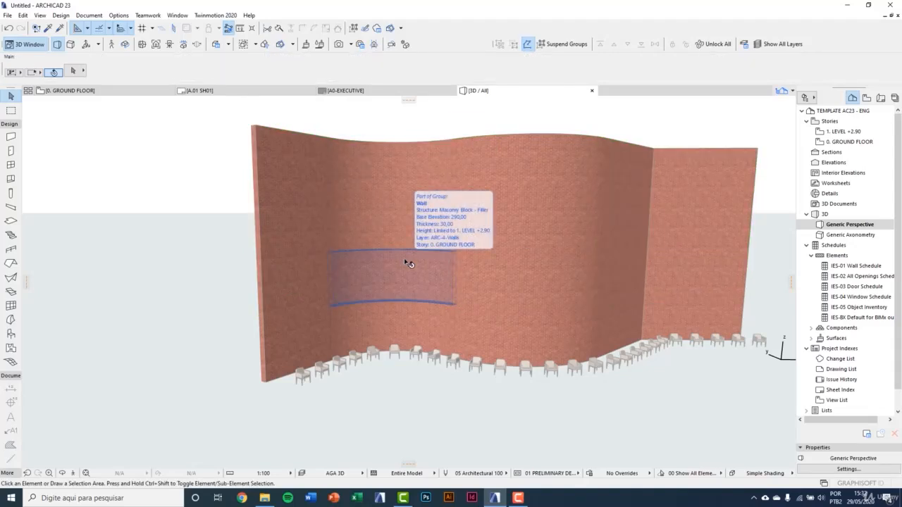